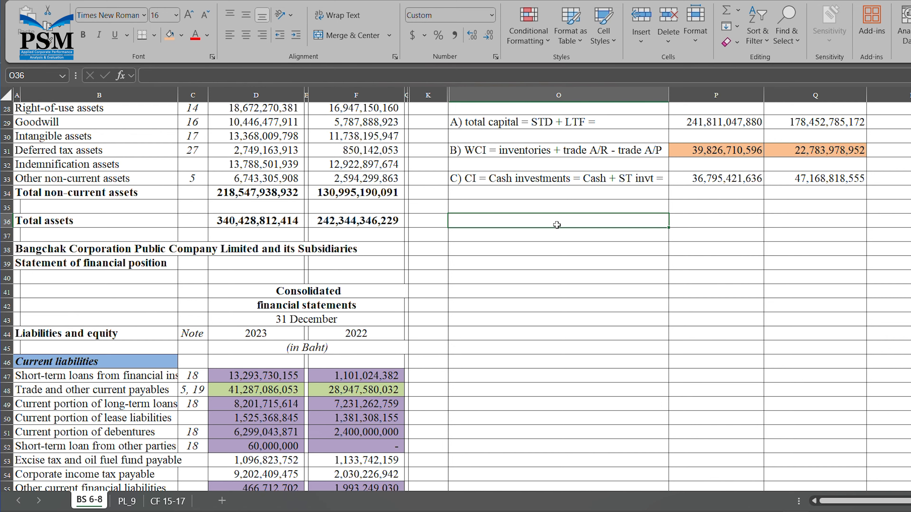
# - Type the heading 'Model 3: Cash Conversion Cycle (CC)' into cell O36
pyautogui.write('M')
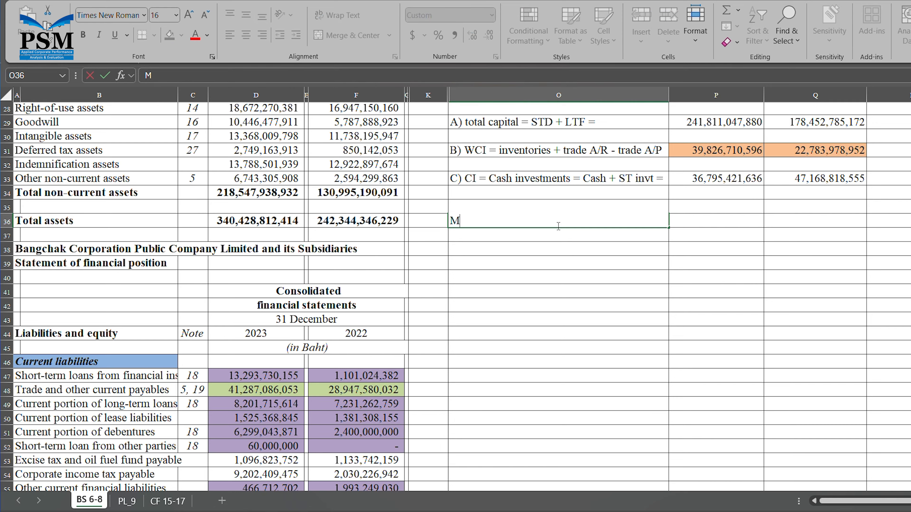
pyautogui.write('odel 3: Cash Conver')
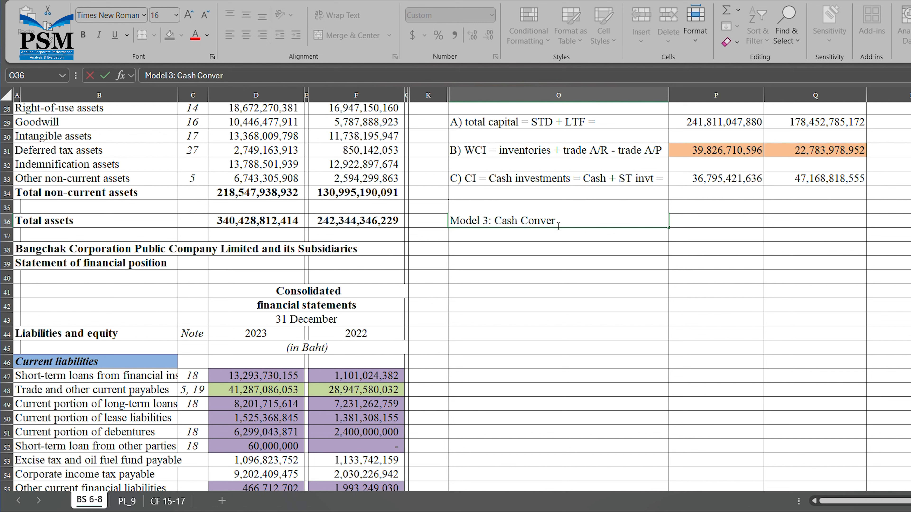
pyautogui.write('sion Cycle')
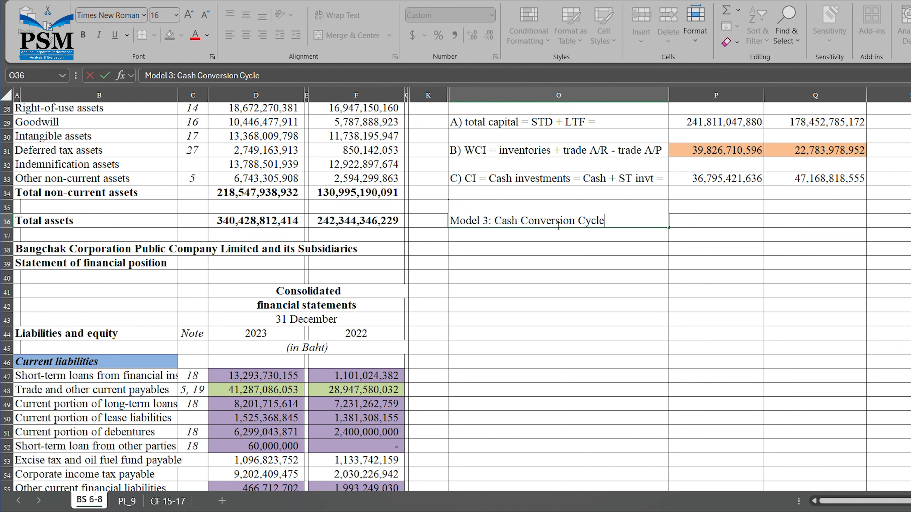
pyautogui.write('(CC)')
pyautogui.press('Return')
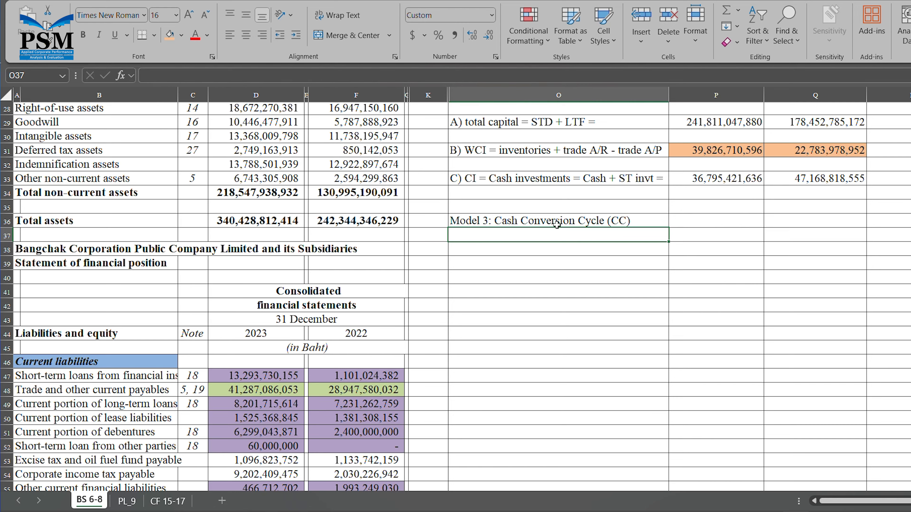
# - Enter the line 'CC = AAI + ACP - APP' in cell O38
pyautogui.press('Down')
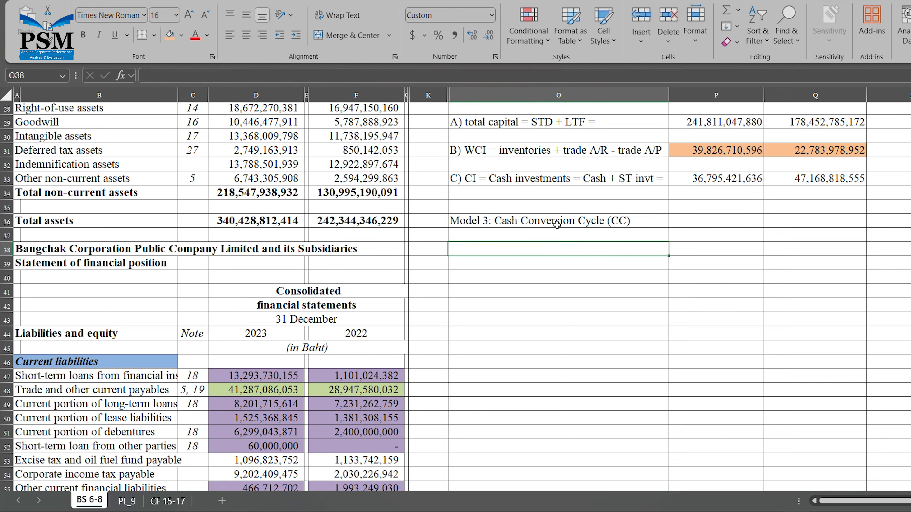
pyautogui.write('CC')
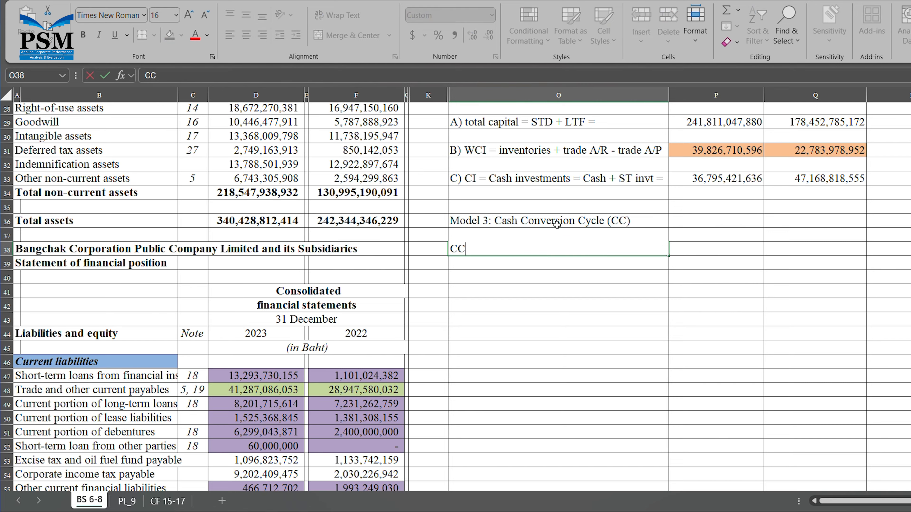
pyautogui.write(' = AAI')
pyautogui.write('+ ACP')
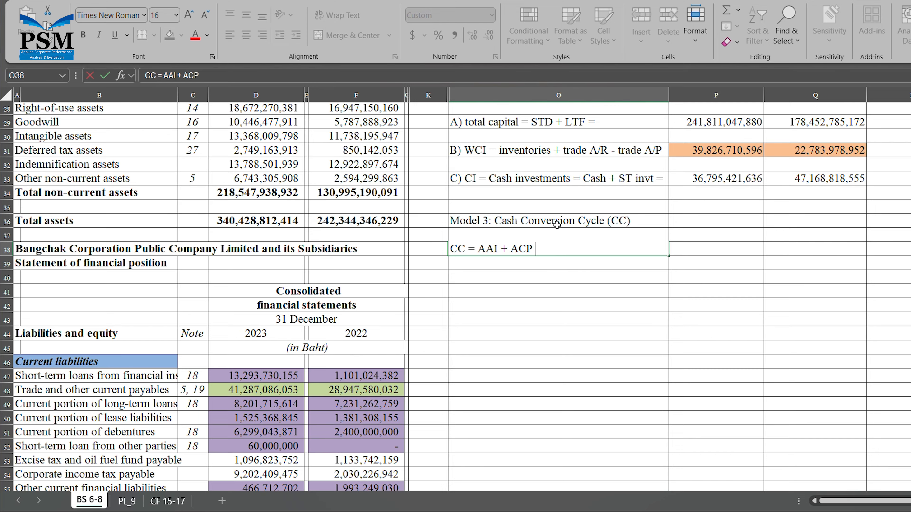
pyautogui.write('- APP')
pyautogui.press('Return')
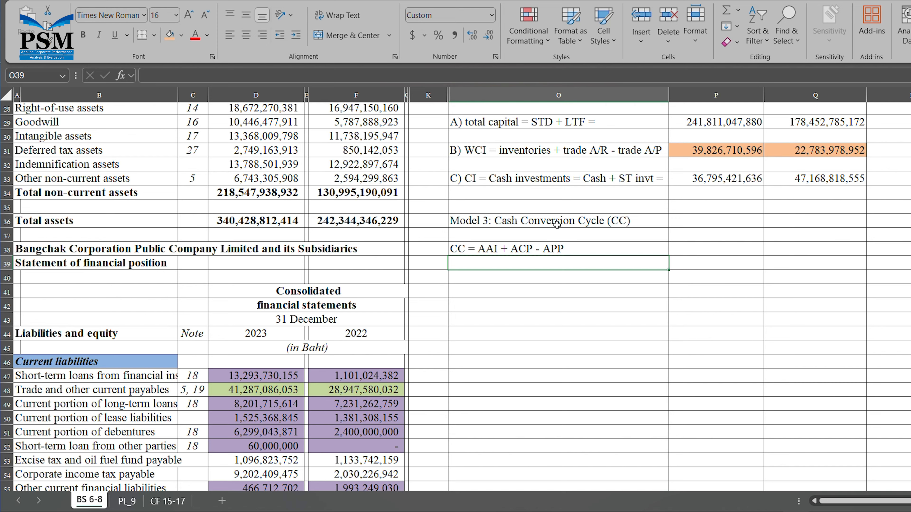
# - Enter 'AAI = Average Age of Inventories', 'ACP = Average Collection Period', 'APP = Average Payment Period' in O40, O42, O44
pyautogui.click(731, 266)
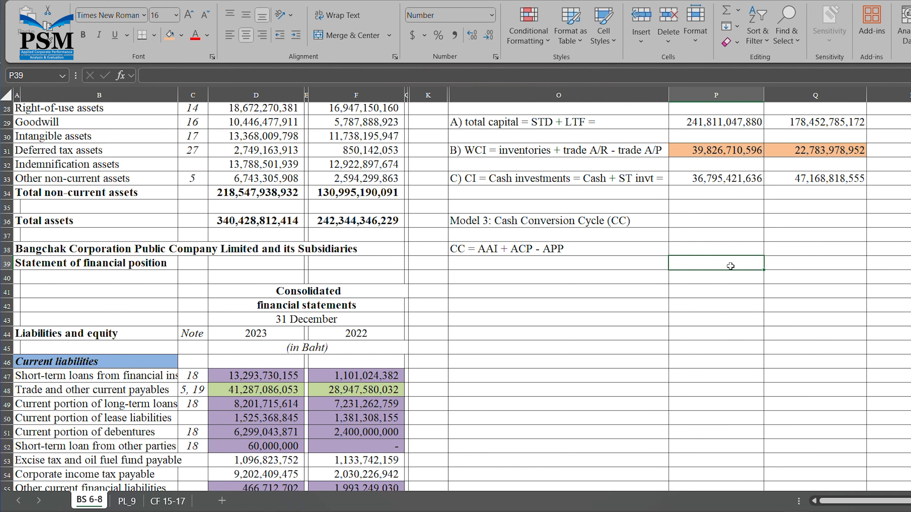
pyautogui.press('Down')
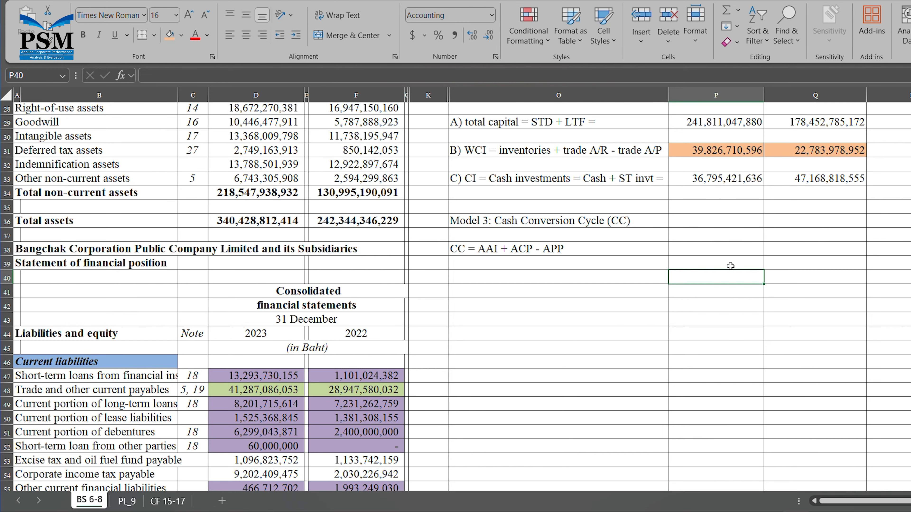
pyautogui.press('Left')
pyautogui.write('A')
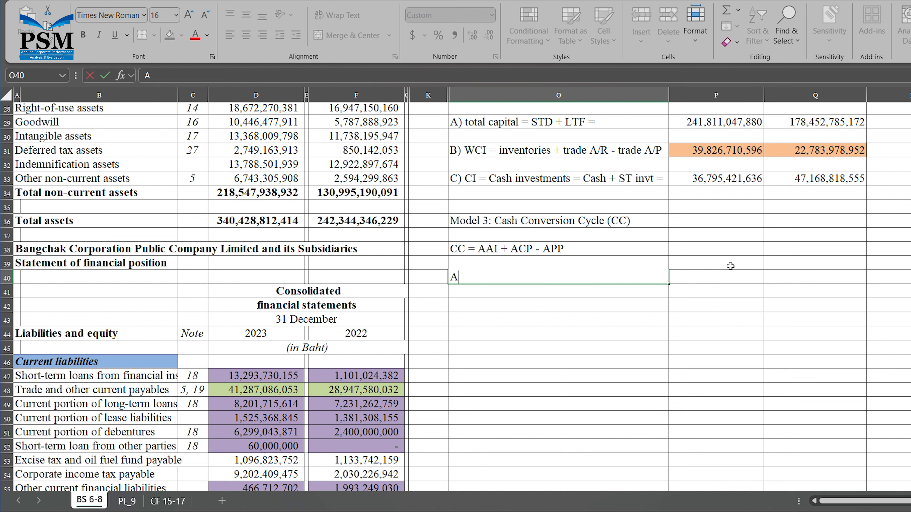
pyautogui.write('AI = Average Ag')
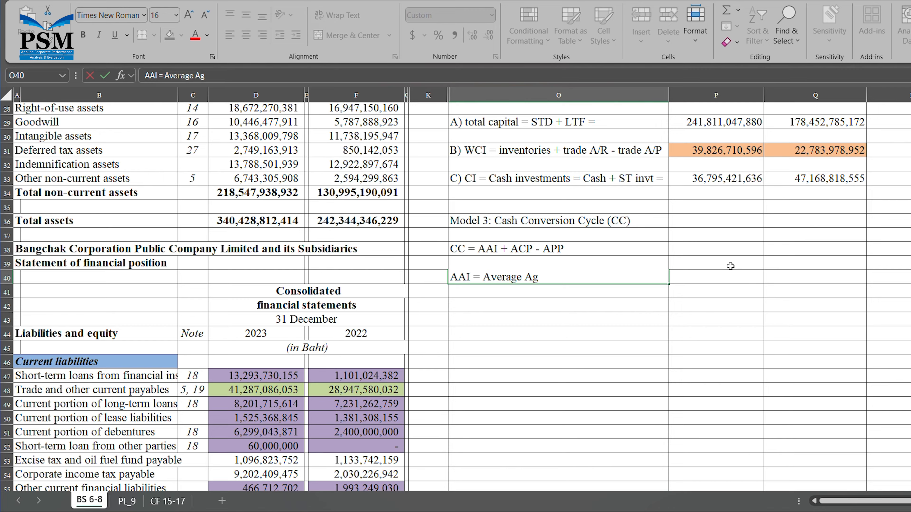
pyautogui.write('e of')
pyautogui.write('Inventories')
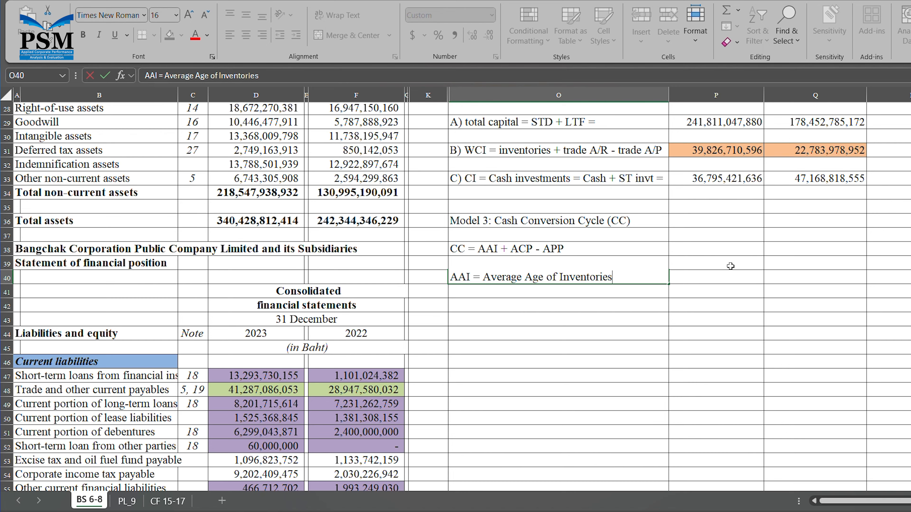
pyautogui.press('Return')
pyautogui.press('Return')
pyautogui.write('AC')
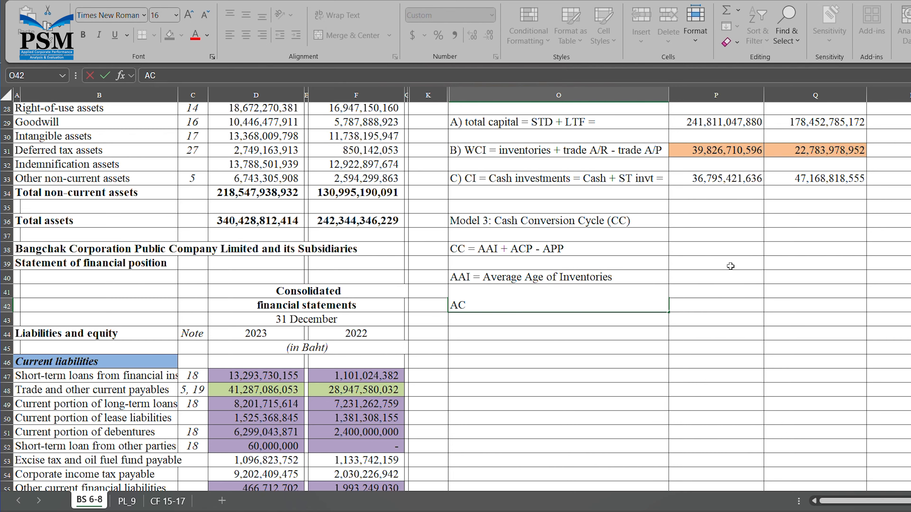
pyautogui.write('P = Average Coll')
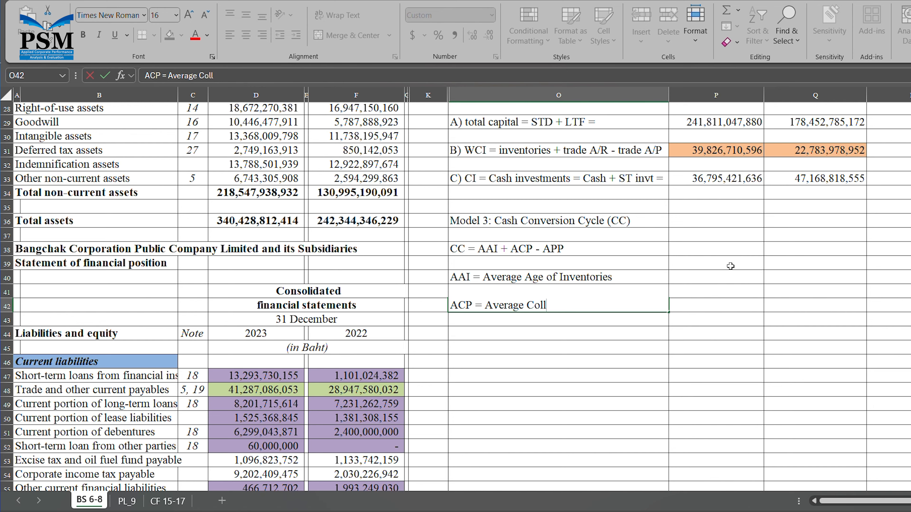
pyautogui.write('ection Period')
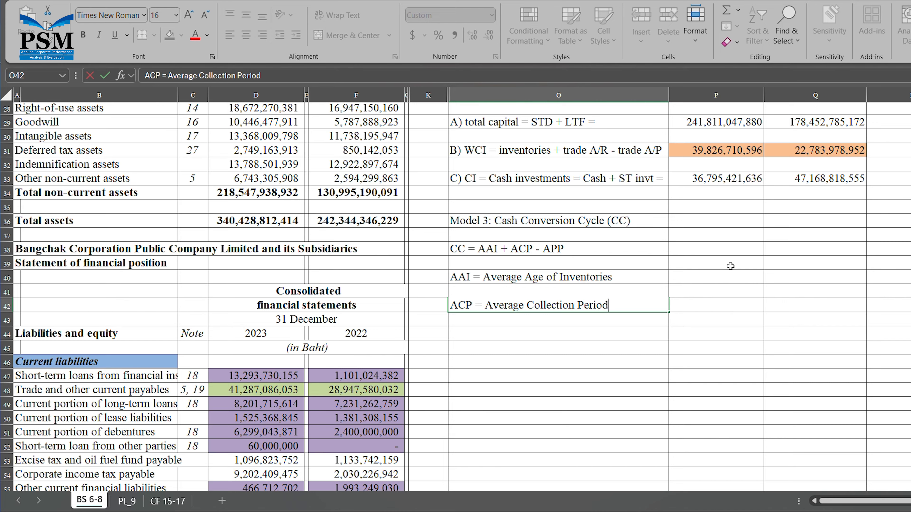
pyautogui.press('Return')
pyautogui.press('Return')
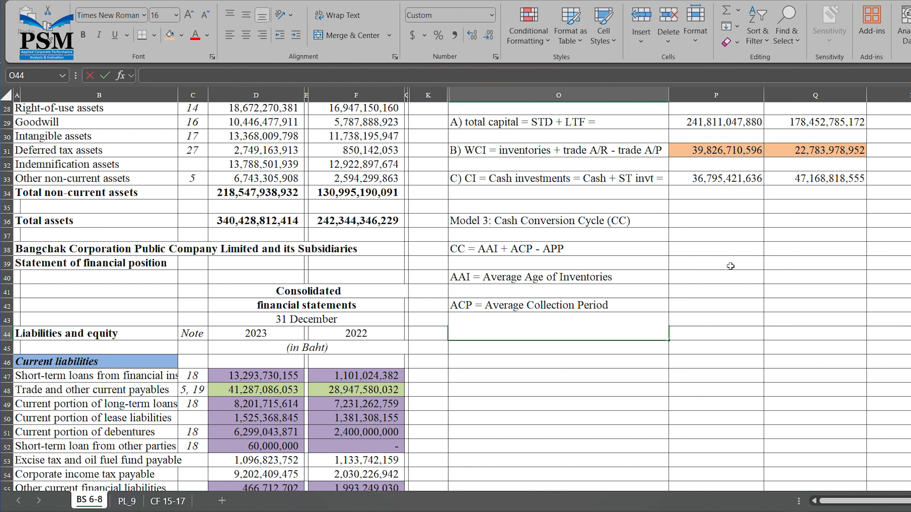
pyautogui.write('APP = Average Paym')
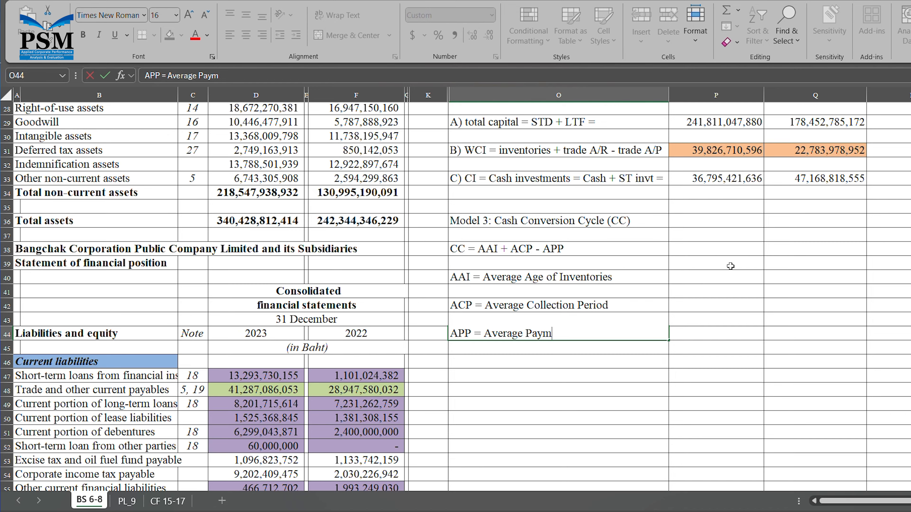
pyautogui.write('ent Period')
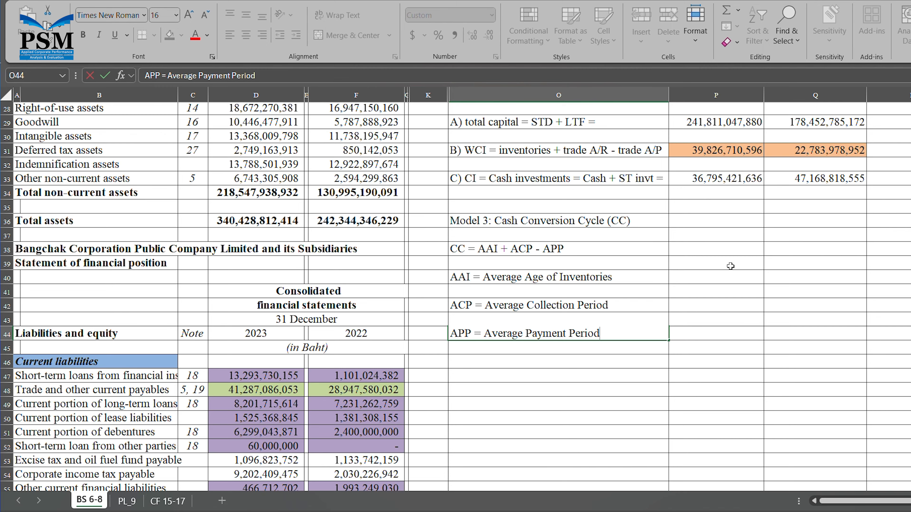
pyautogui.press('Return')
pyautogui.press('Return')
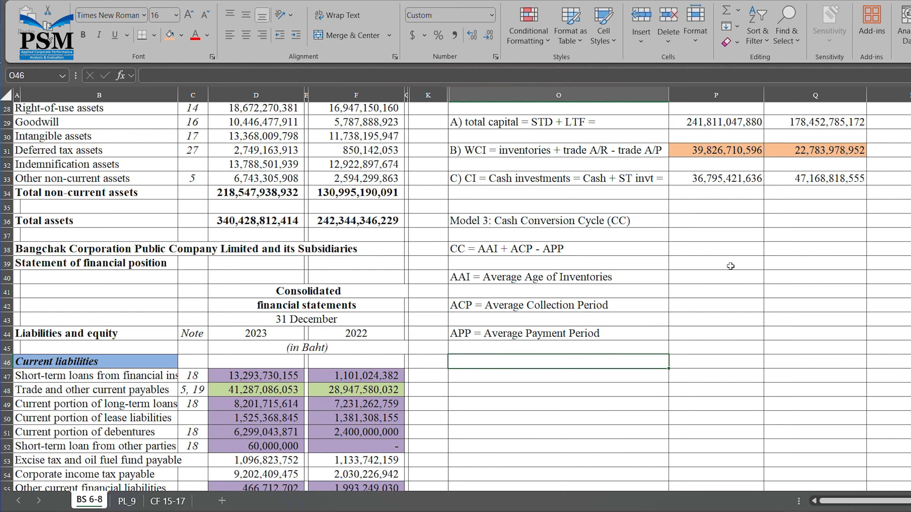
pyautogui.press('Right')
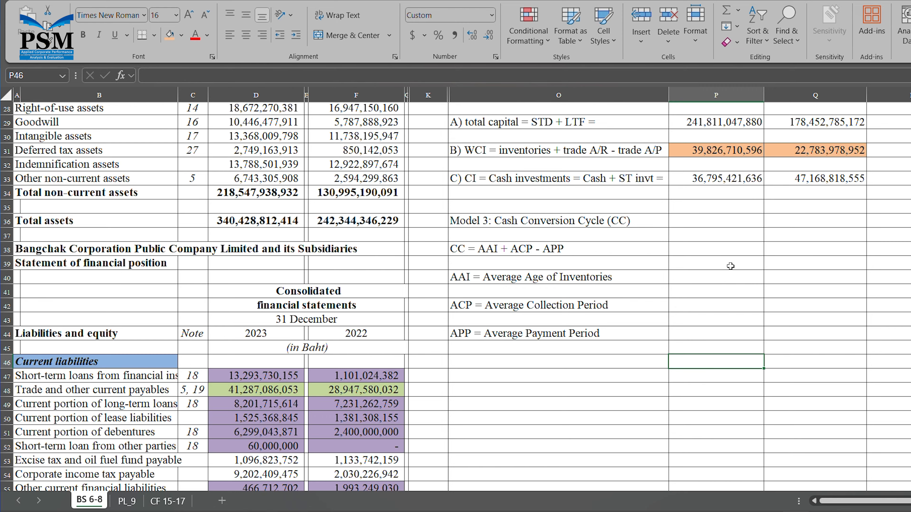
# - Add year headers 2023 and 2022 in P46:Q46, centered, bold and filled orange
pyautogui.write('2023')
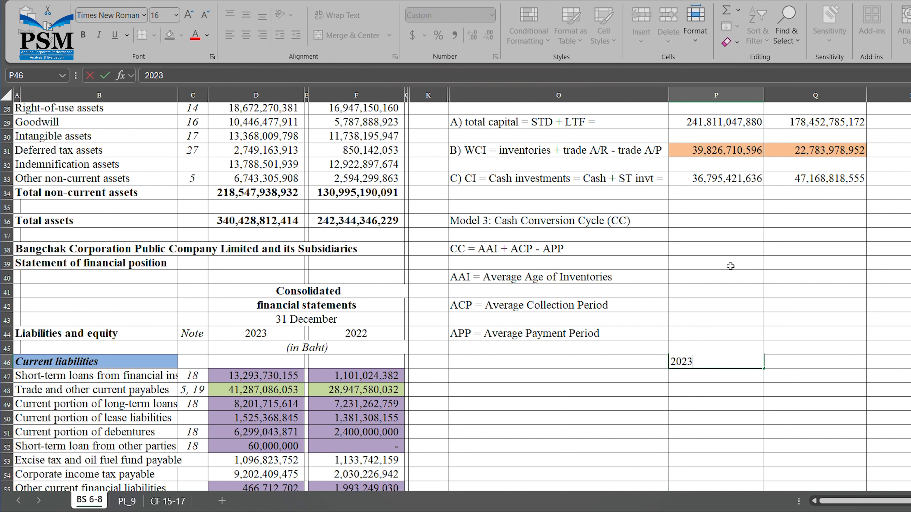
pyautogui.press('Tab')
pyautogui.write('2022')
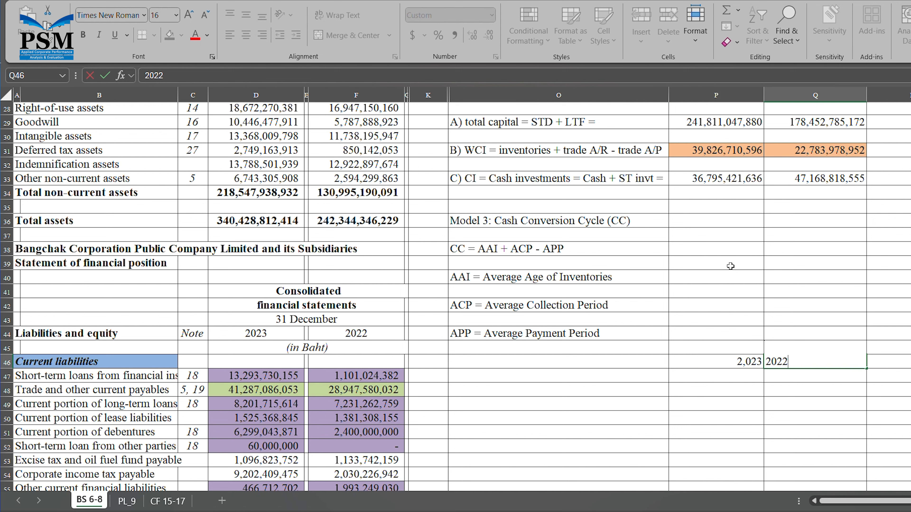
pyautogui.press('Return')
pyautogui.moveTo(716, 361); pyautogui.dragTo(815, 361)
pyautogui.click(245, 35)
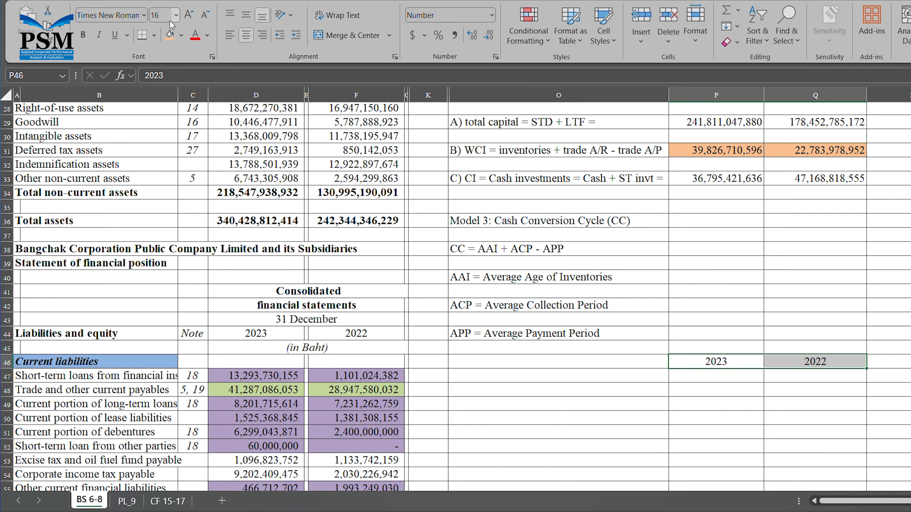
pyautogui.click(171, 34)
pyautogui.click(83, 35)
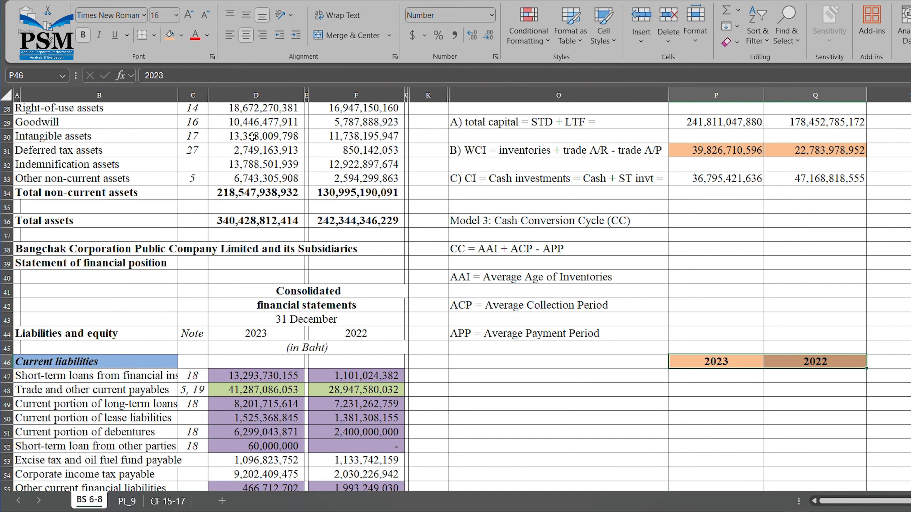
pyautogui.click(535, 380)
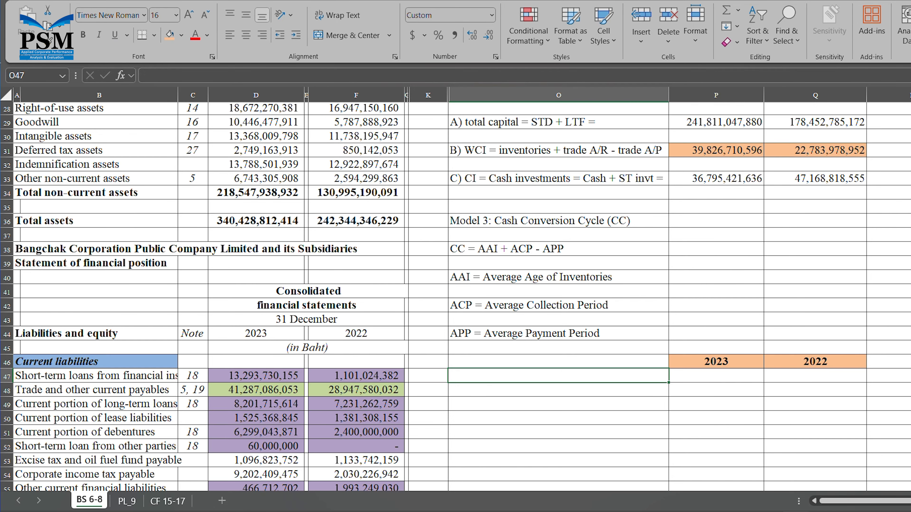
# - Add a bold, orange-filled 'Average' header in R46
pyautogui.click(894, 362)
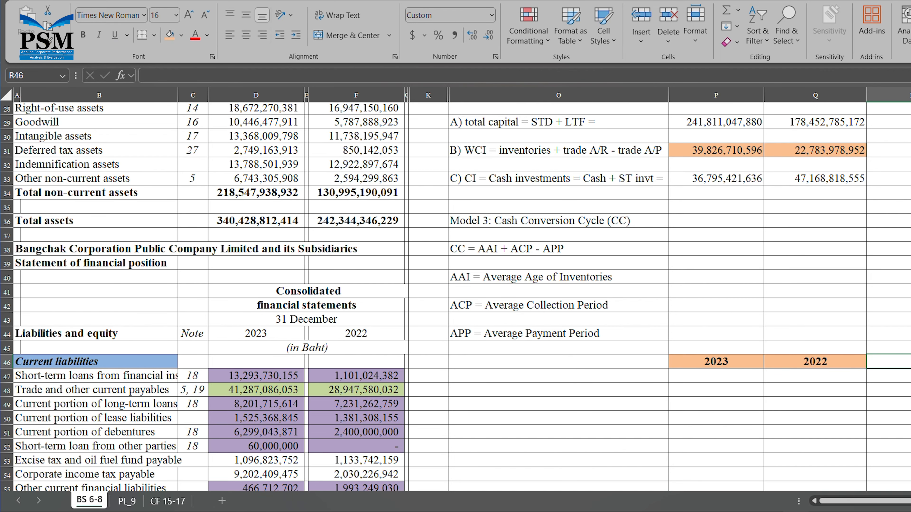
pyautogui.hscroll(1, 462, 297)
pyautogui.hscroll(3, 462, 297)
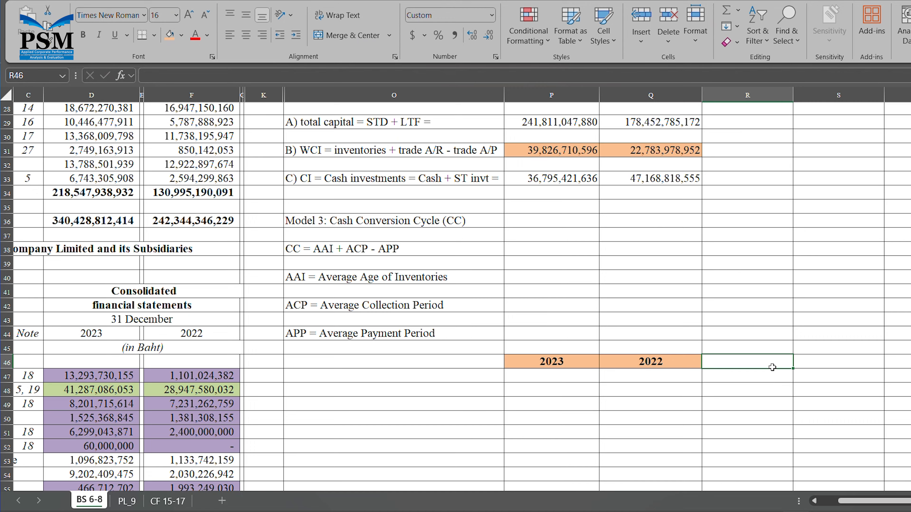
pyautogui.write('Av')
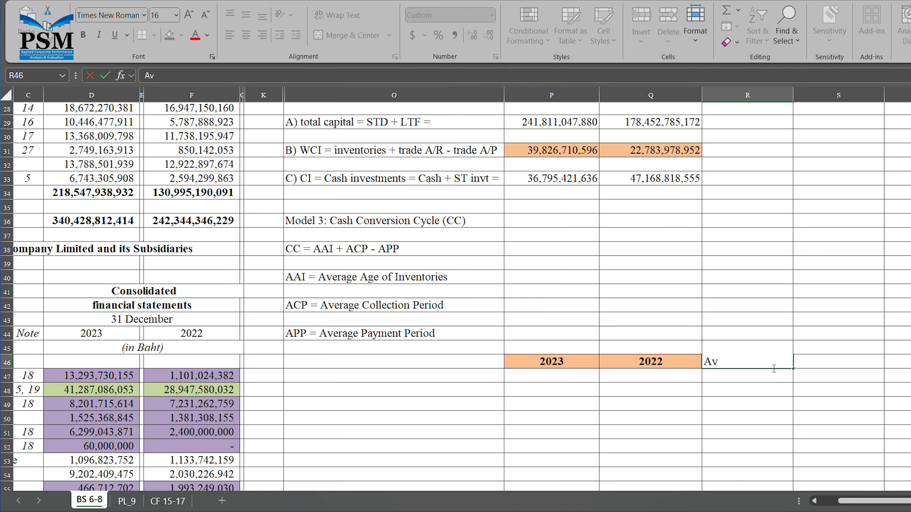
pyautogui.write('erage')
pyautogui.hotkey('ctrl', 'Return')
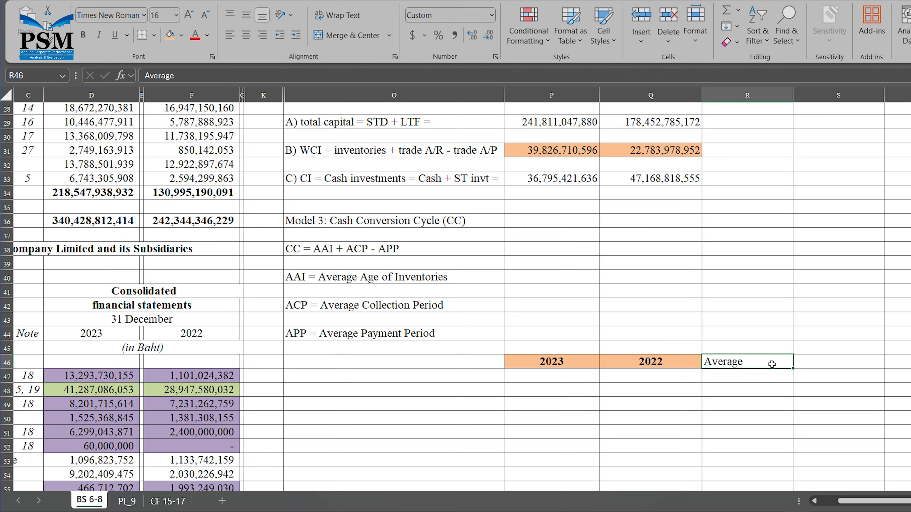
pyautogui.click(84, 34)
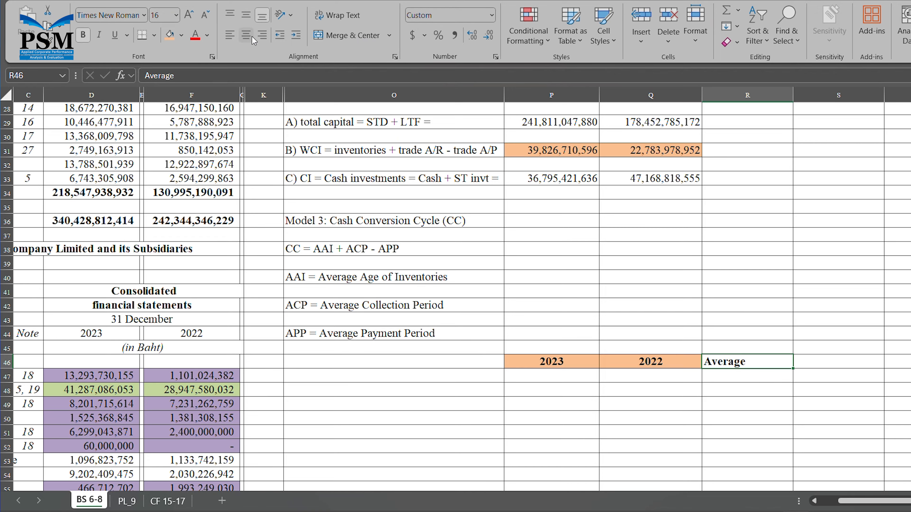
pyautogui.click(169, 35)
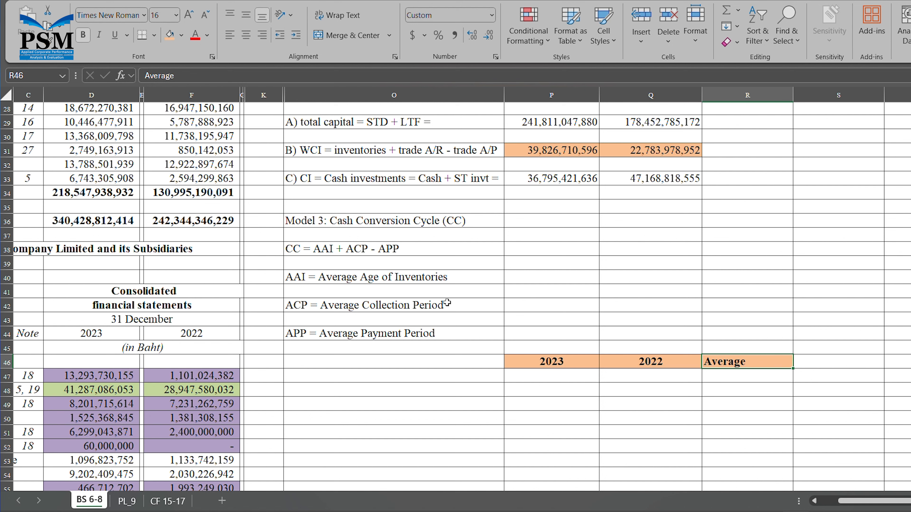
pyautogui.click(437, 382)
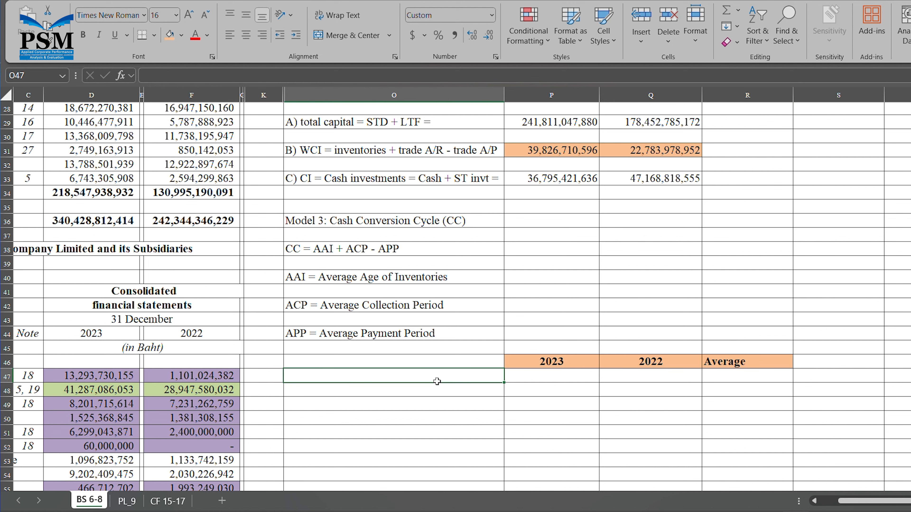
# - Label O47 'A) Inventories' and link P47 to the 2023 inventories with =D16
pyautogui.write('A')
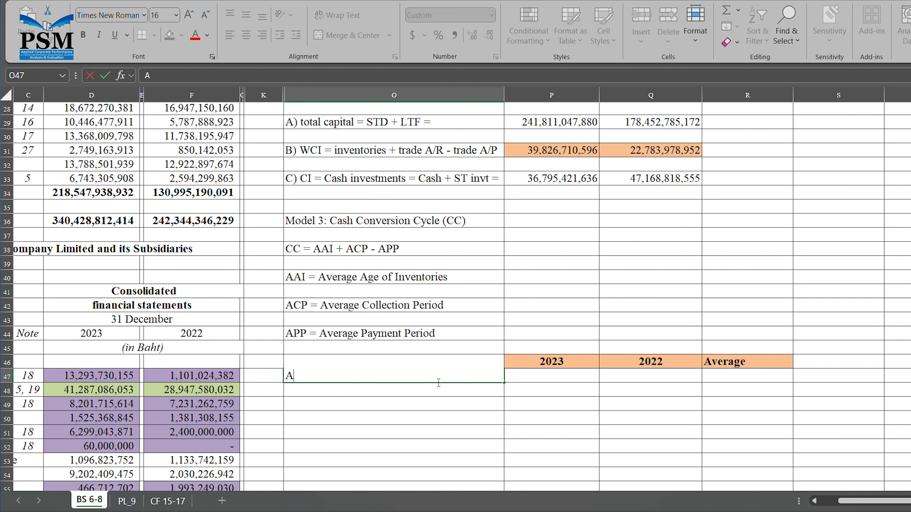
pyautogui.write(') Inventories')
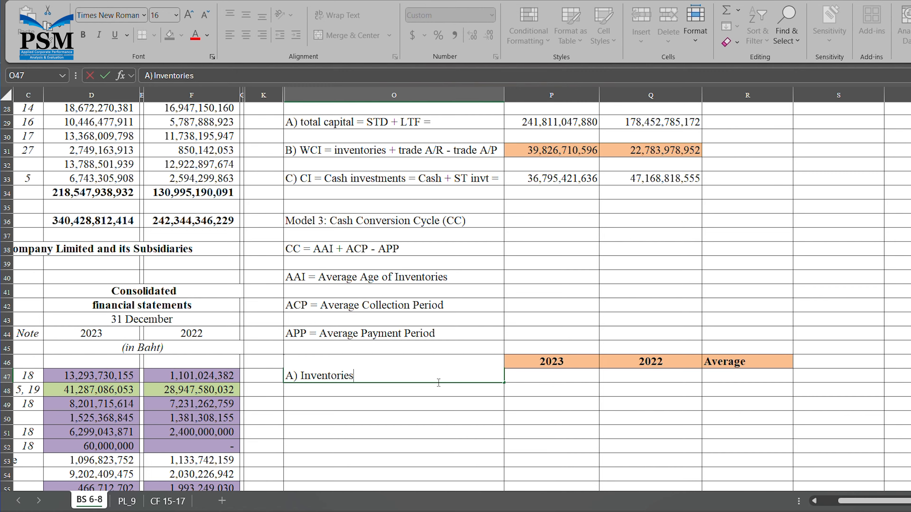
pyautogui.press('Tab')
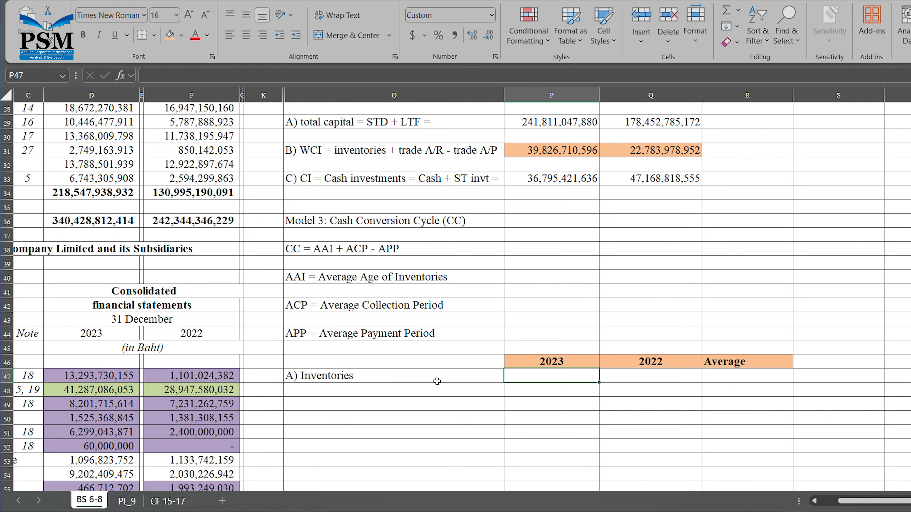
pyautogui.write('=')
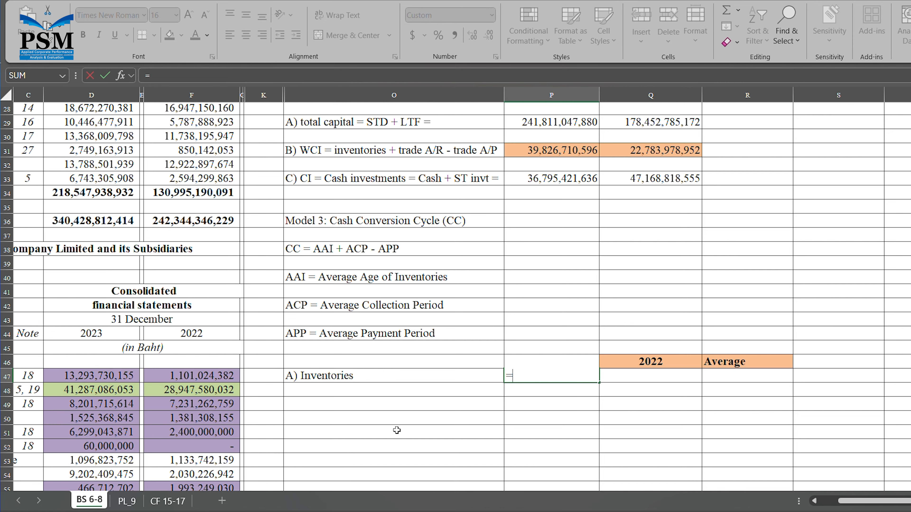
pyautogui.click(815, 502)
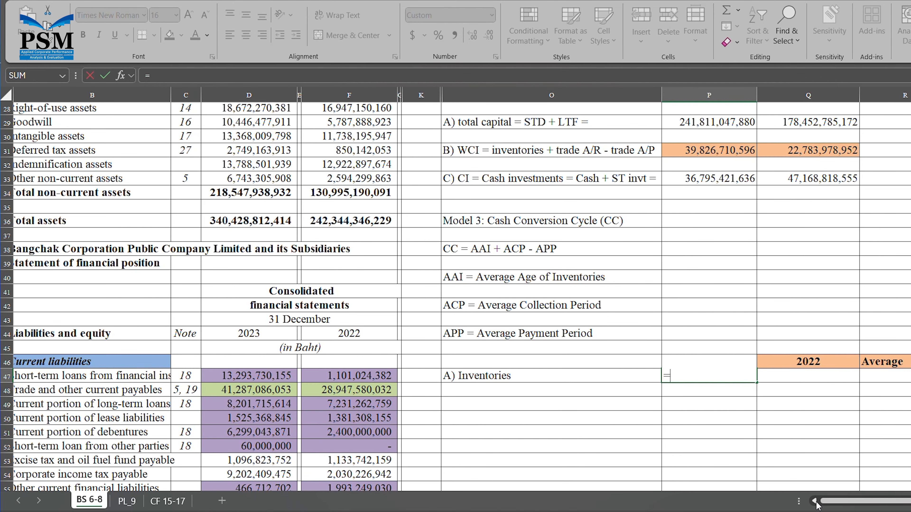
pyautogui.click(815, 503)
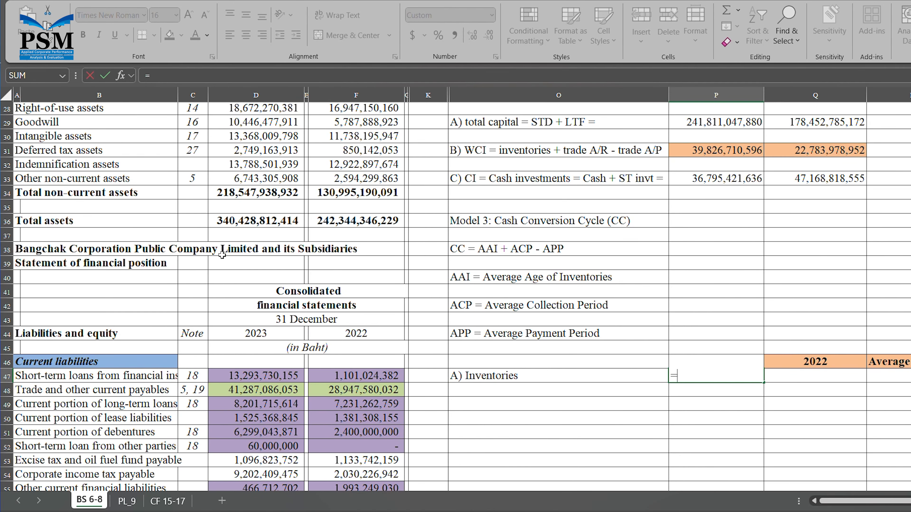
pyautogui.scroll(5, 226, 215)
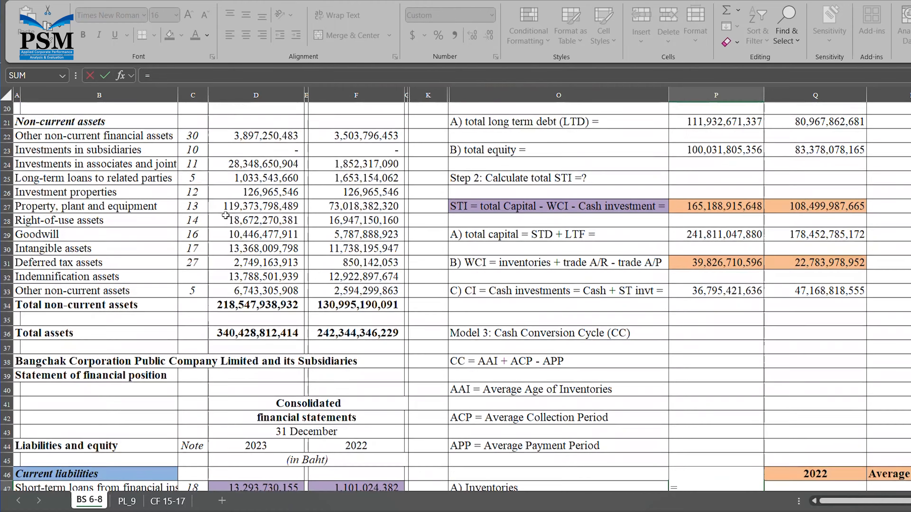
pyautogui.scroll(1, 226, 215)
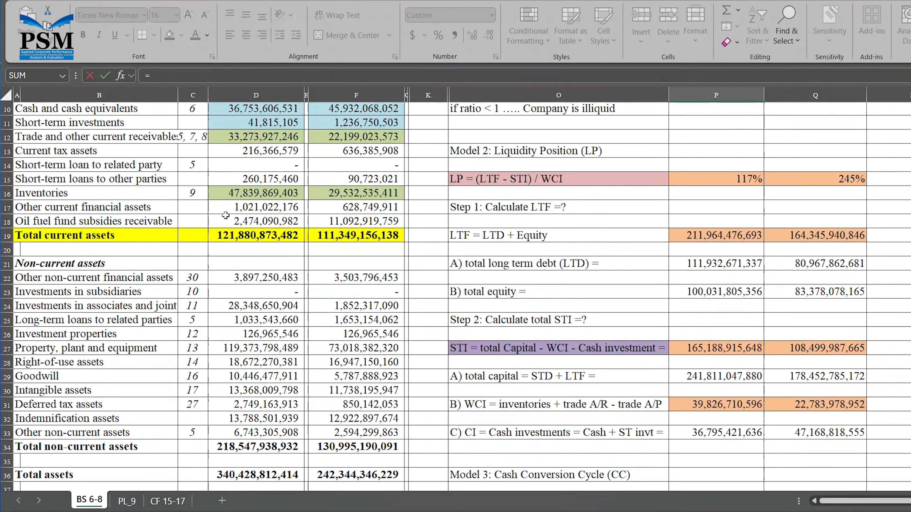
pyautogui.click(272, 197)
pyautogui.press('Return')
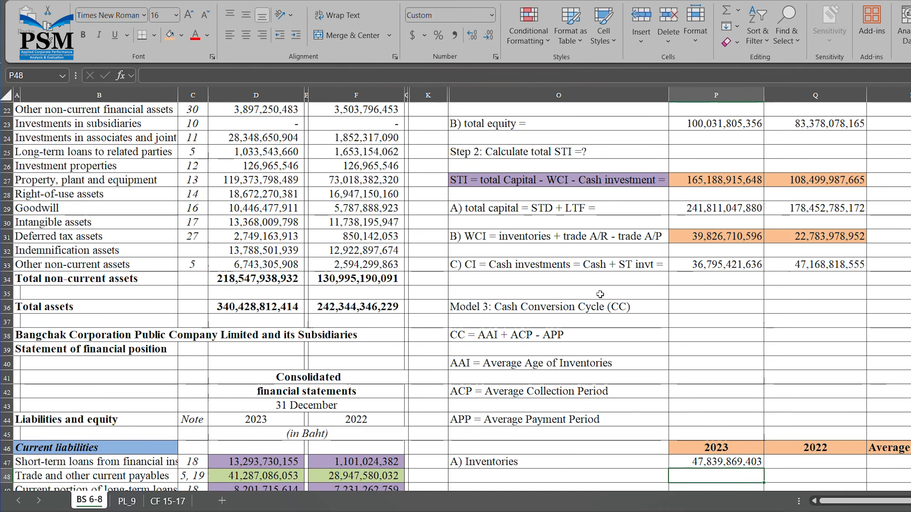
# - Link Q47 to the 2022 inventories with =F16 (29,532,535,411)
pyautogui.click(811, 465)
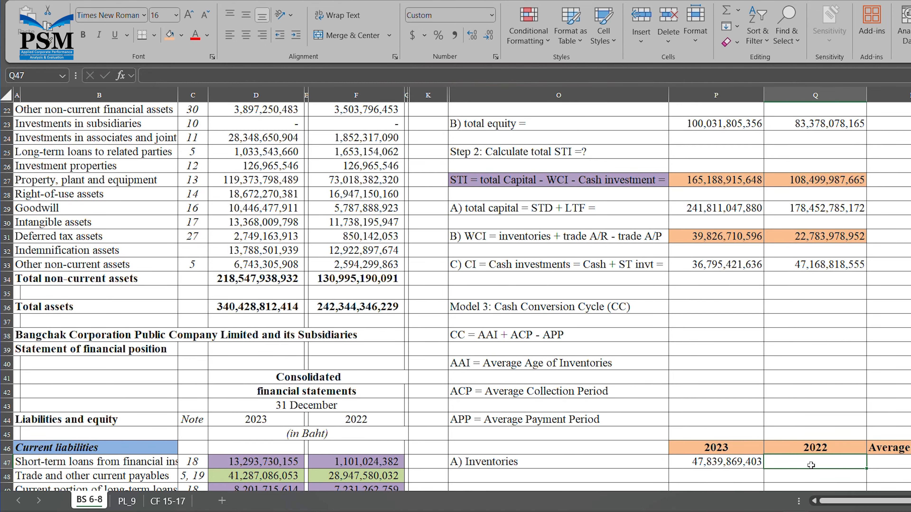
pyautogui.write('=')
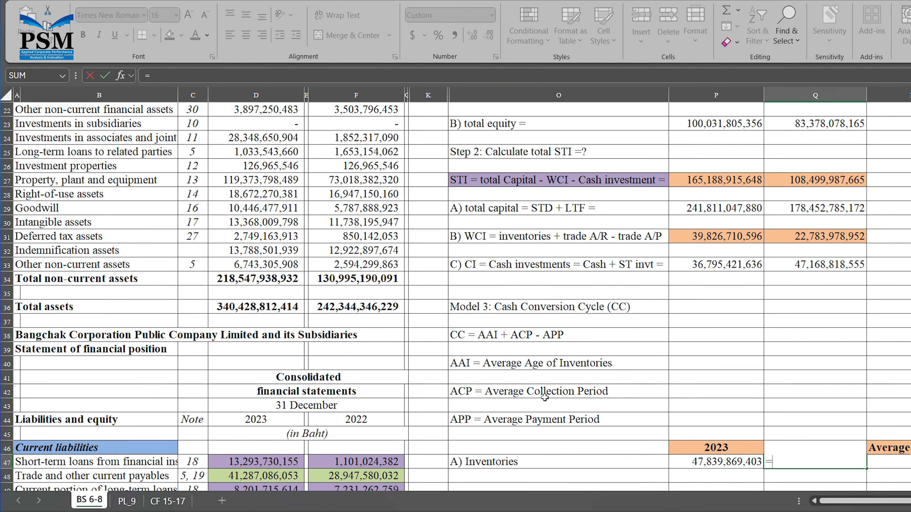
pyautogui.scroll(5, 318, 302)
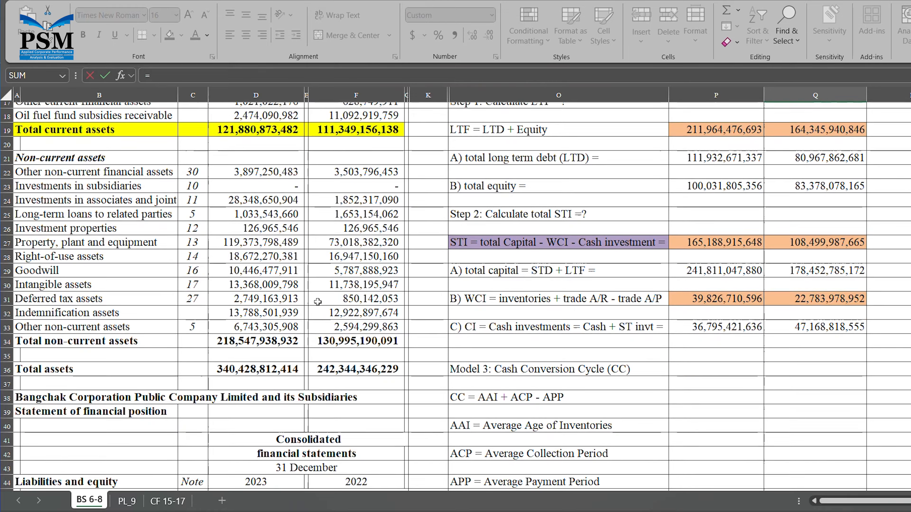
pyautogui.scroll(1, 318, 302)
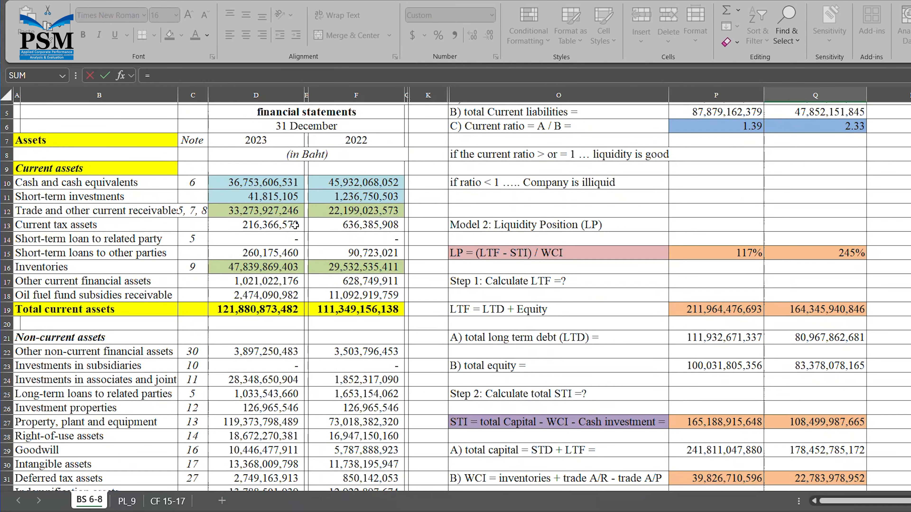
pyautogui.click(355, 272)
pyautogui.press('Return')
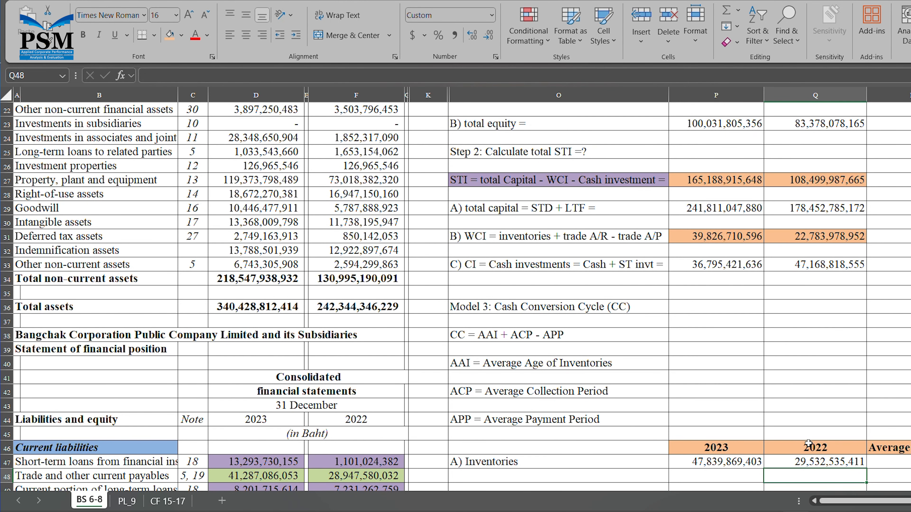
# - Enter =(P47+Q47)/2 in R47, giving 38,686,202,407, and shade it green
pyautogui.click(892, 463)
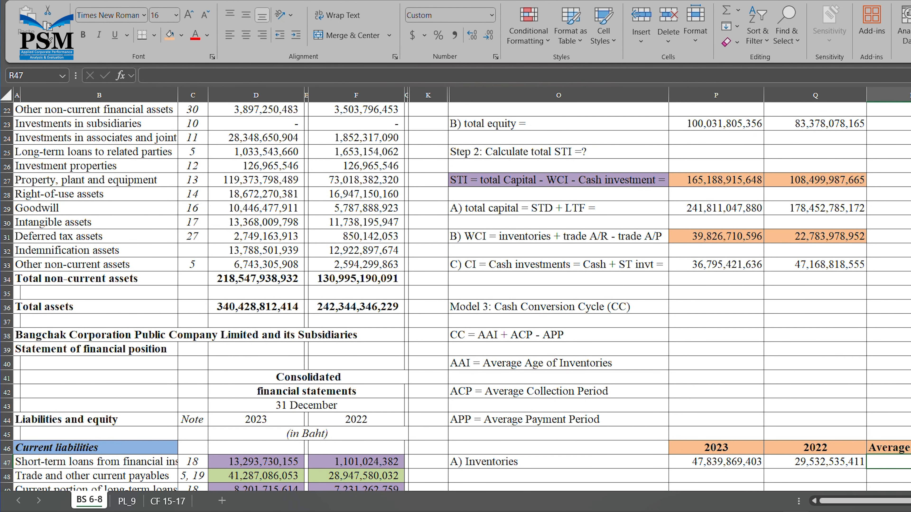
pyautogui.hscroll(3, 461, 289)
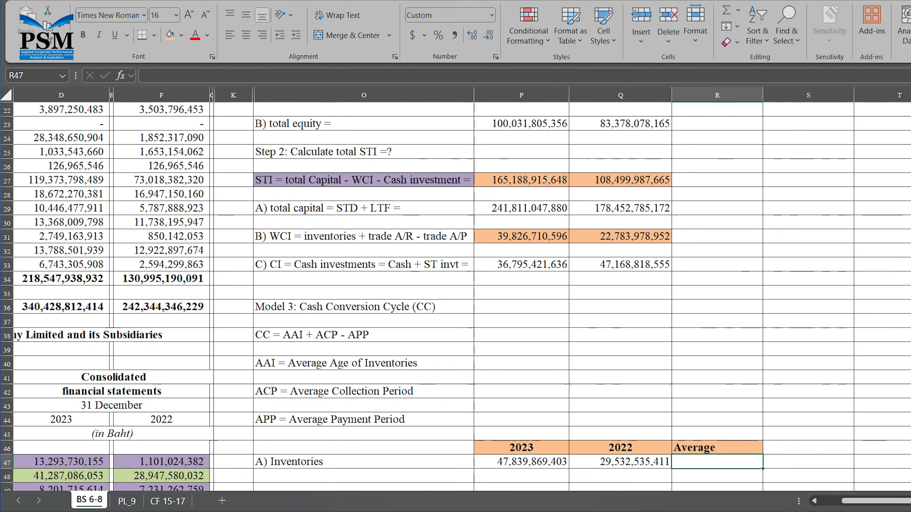
pyautogui.write('=(')
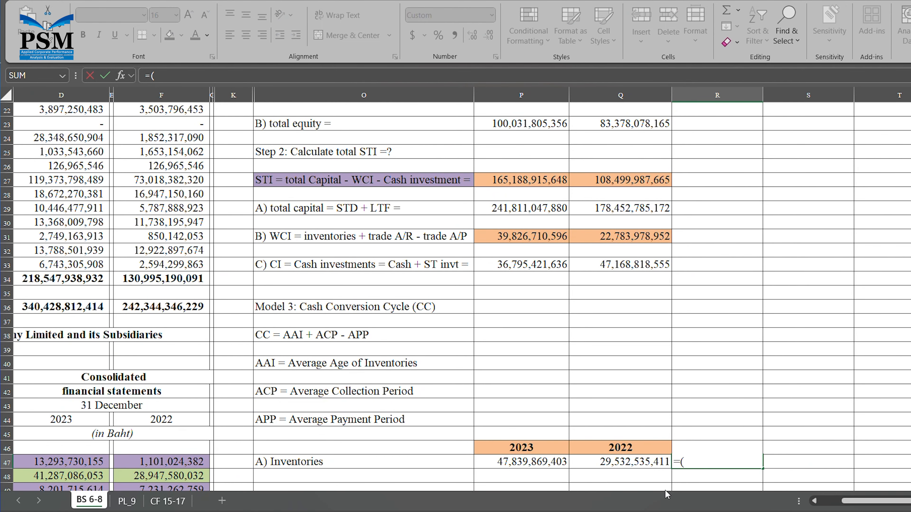
pyautogui.click(557, 463)
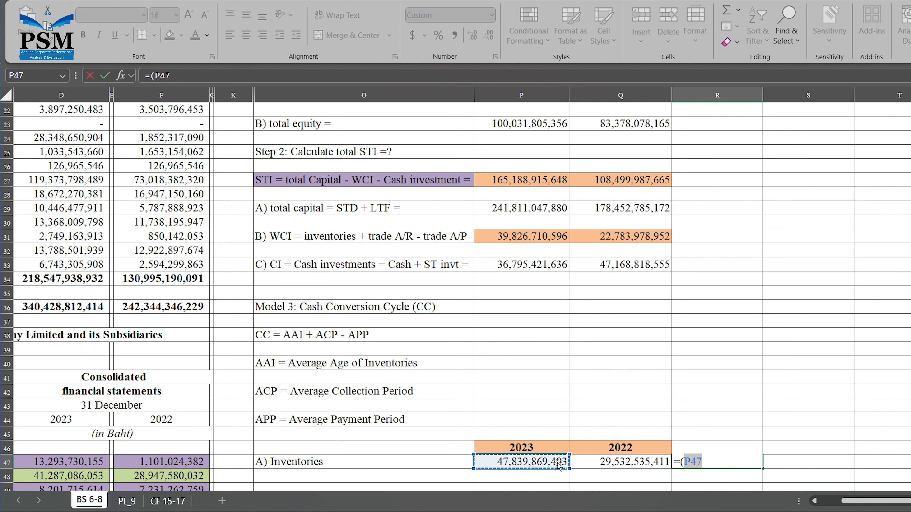
pyautogui.write('+')
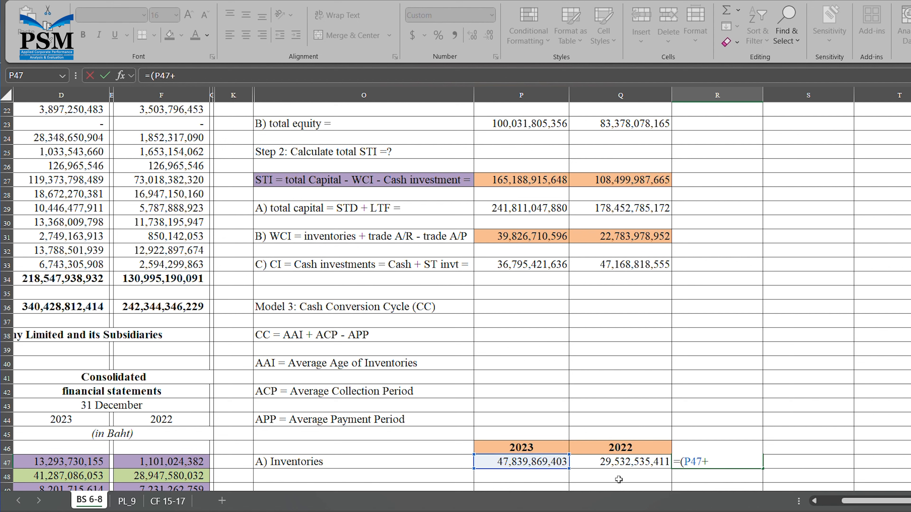
pyautogui.click(633, 463)
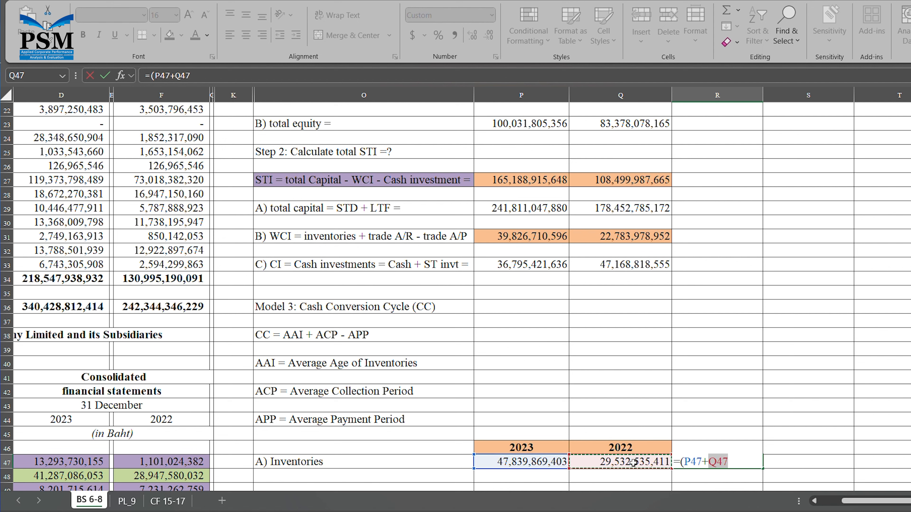
pyautogui.write(')')
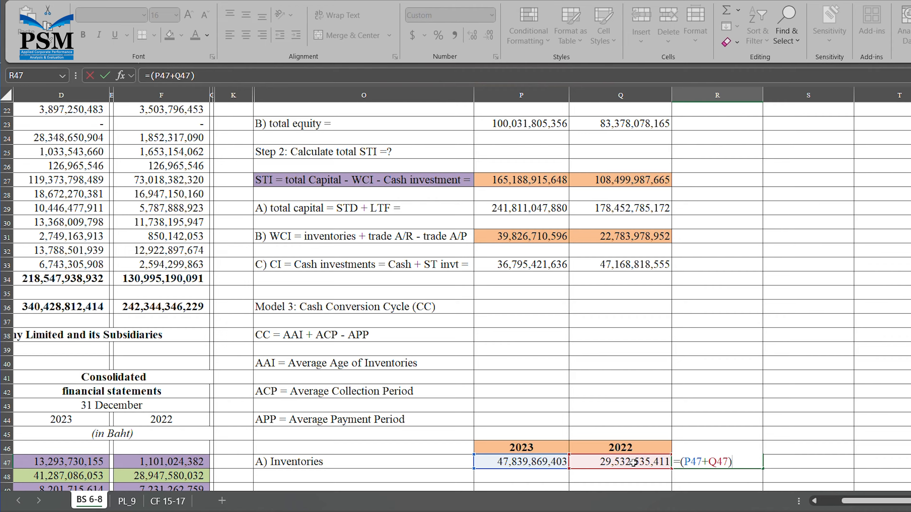
pyautogui.write('/2')
pyautogui.press('Return')
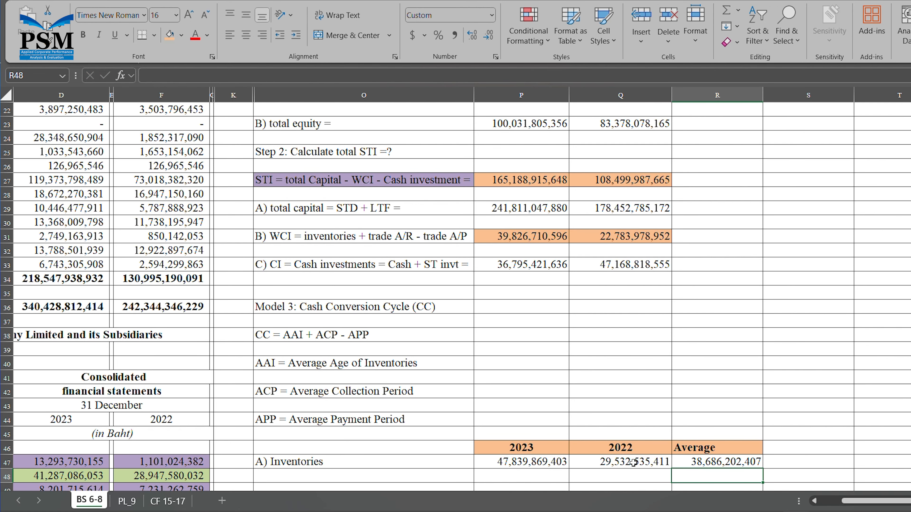
pyautogui.scroll(-2, 672, 459)
pyautogui.click(718, 378)
pyautogui.click(181, 35)
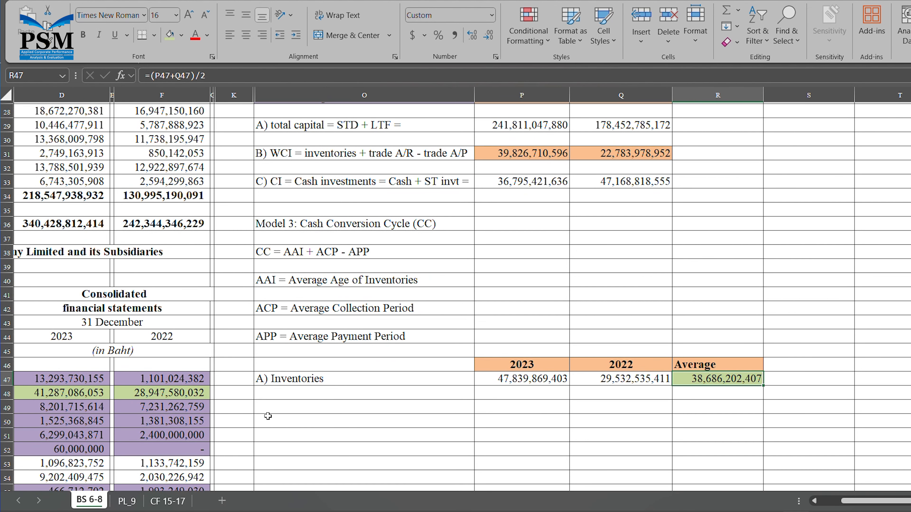
# - Label O49 'B) Trade Accounts Receivable (A/R) =' and set P49 to =D12 (33,273,927,246)
pyautogui.click(278, 408)
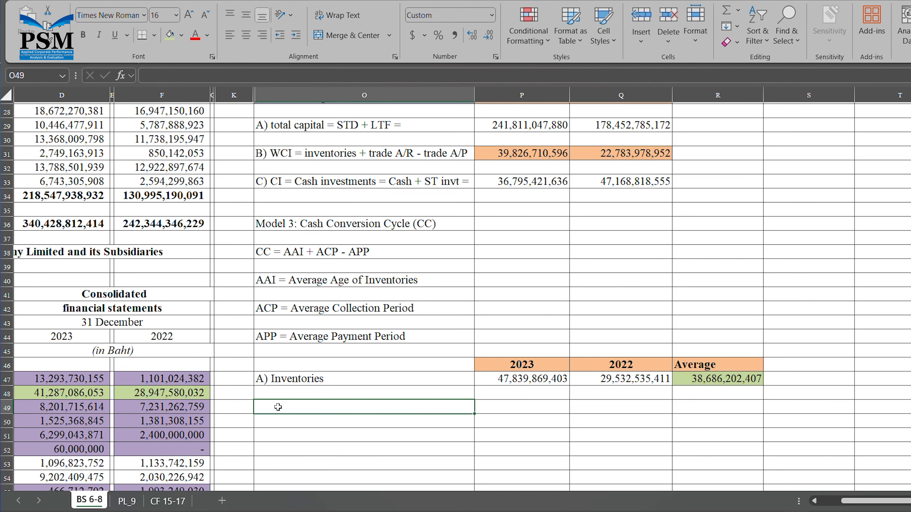
pyautogui.write('B) Trade Accounts Receivable')
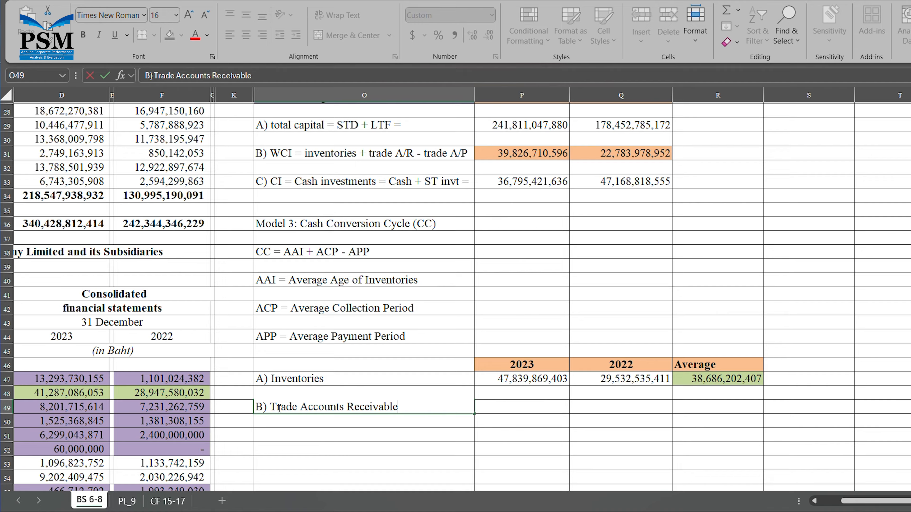
pyautogui.write(' (A/R) =')
pyautogui.click(549, 413)
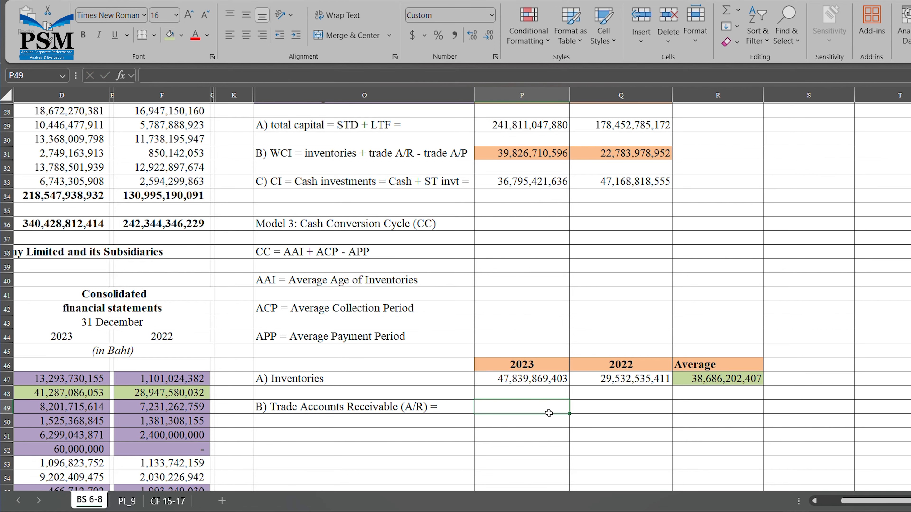
pyautogui.write('=')
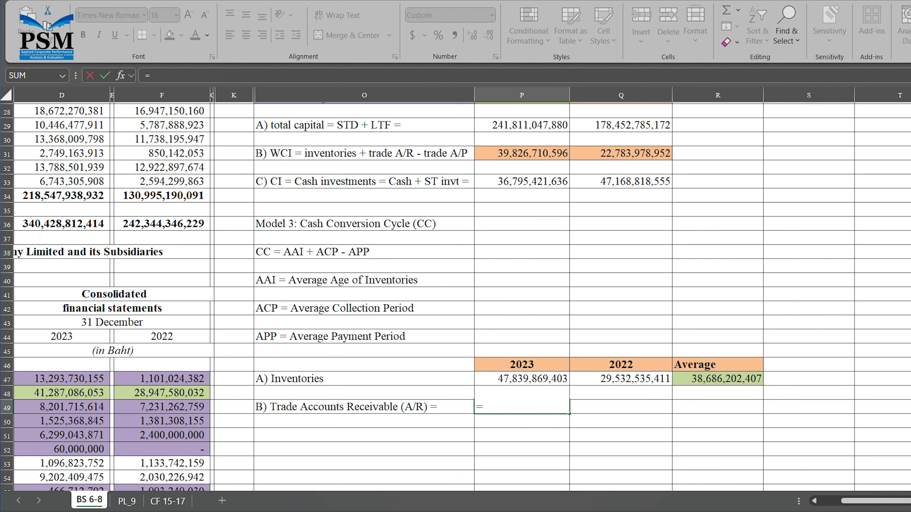
pyautogui.click(815, 501)
pyautogui.click(815, 501)
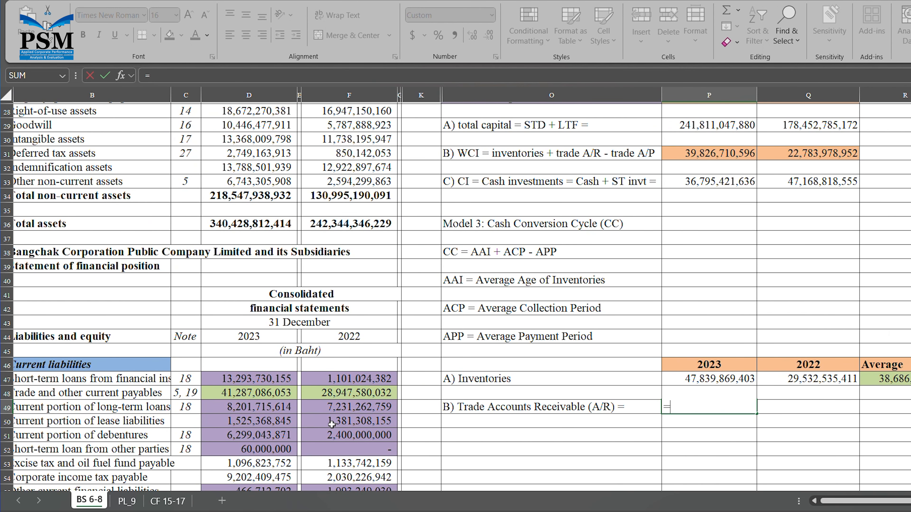
pyautogui.scroll(5, 266, 293)
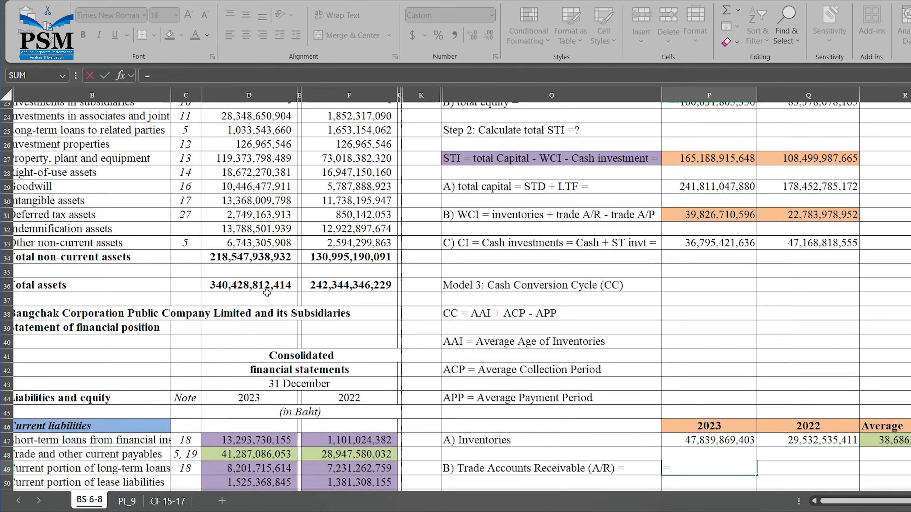
pyautogui.scroll(4, 266, 293)
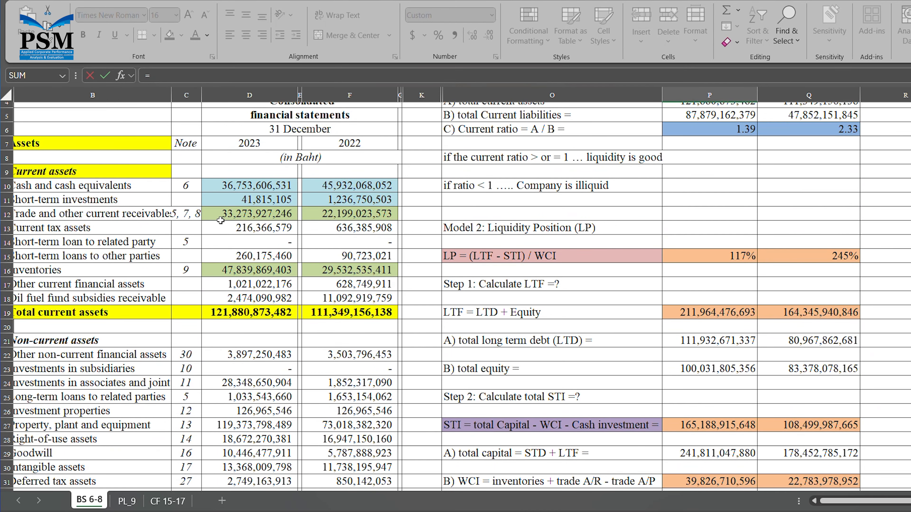
pyautogui.click(250, 217)
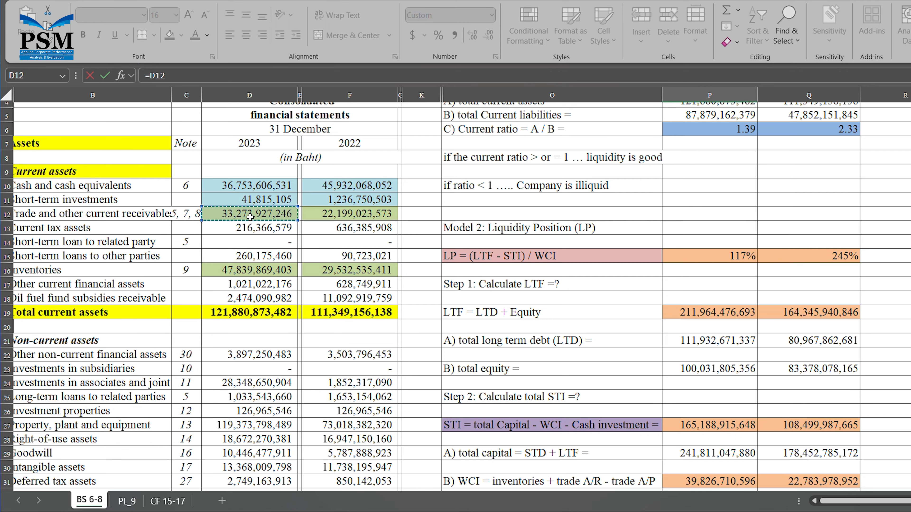
pyautogui.press('Return')
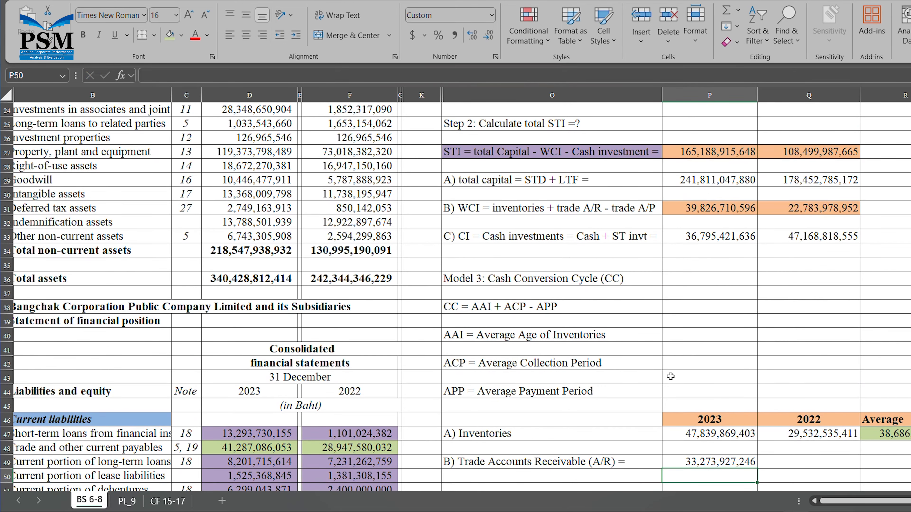
# - Set Q49 to =F12 for the 2022 receivables of 22,199,023,573
pyautogui.click(807, 466)
pyautogui.write('=')
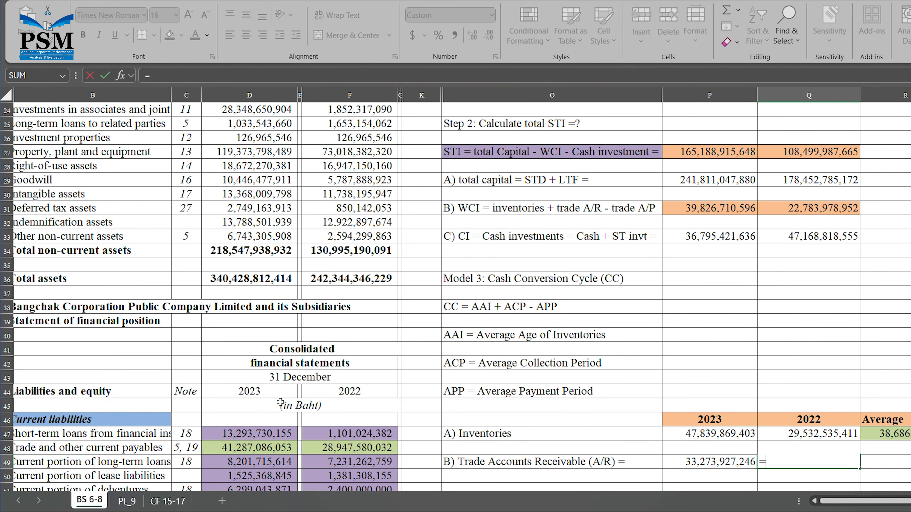
pyautogui.click(814, 501)
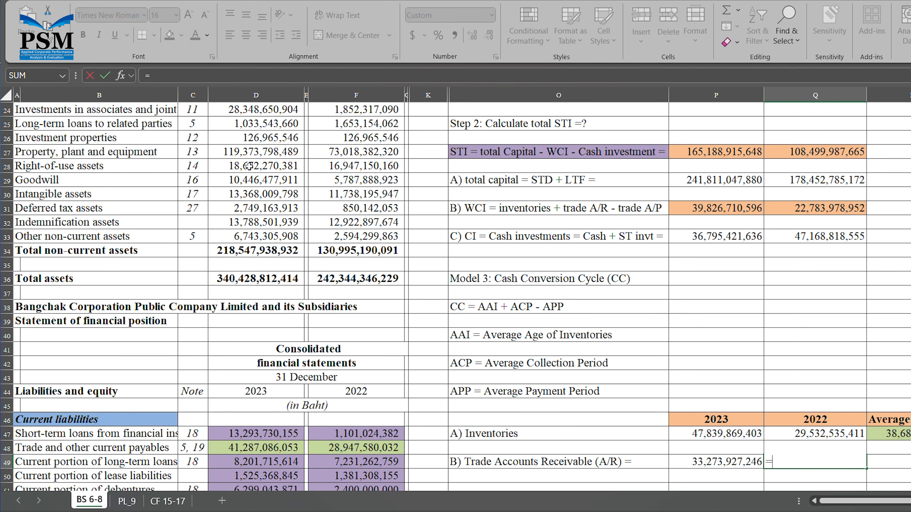
pyautogui.scroll(-1, 284, 181)
pyautogui.scroll(5, 284, 181)
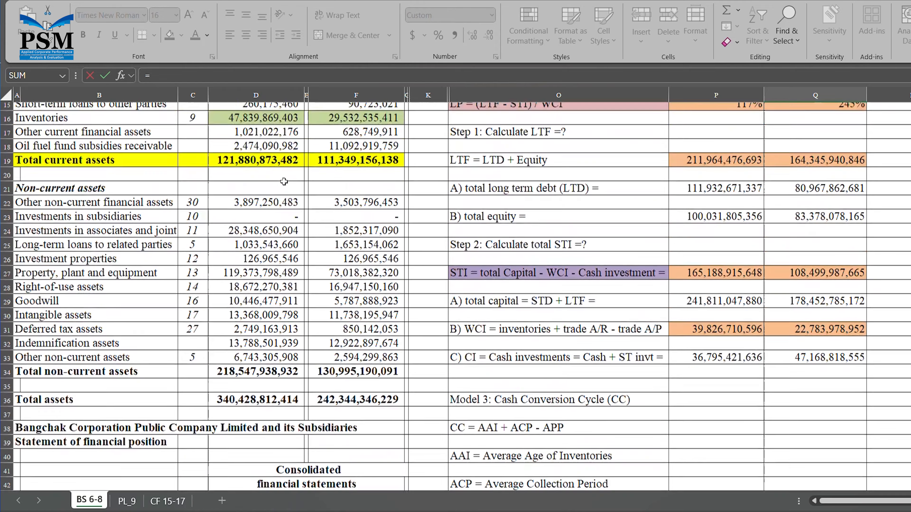
pyautogui.scroll(1, 284, 182)
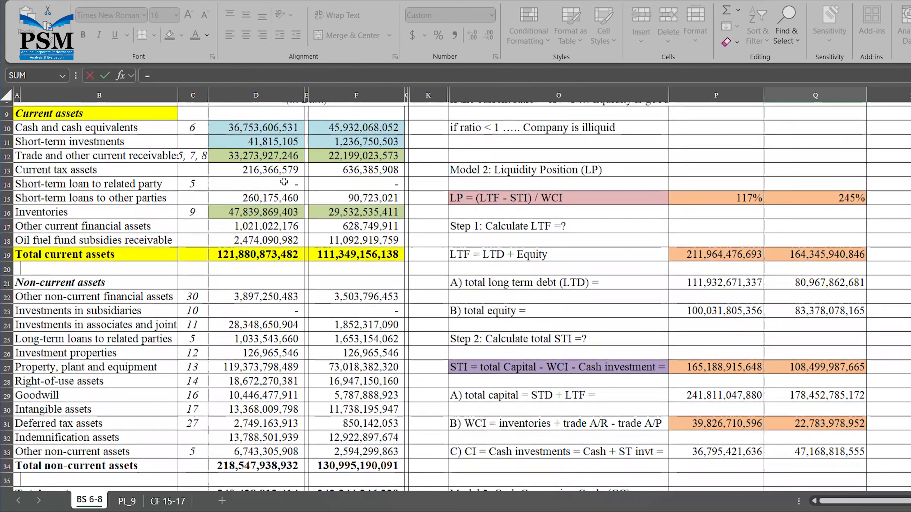
pyautogui.click(360, 161)
pyautogui.press('Return')
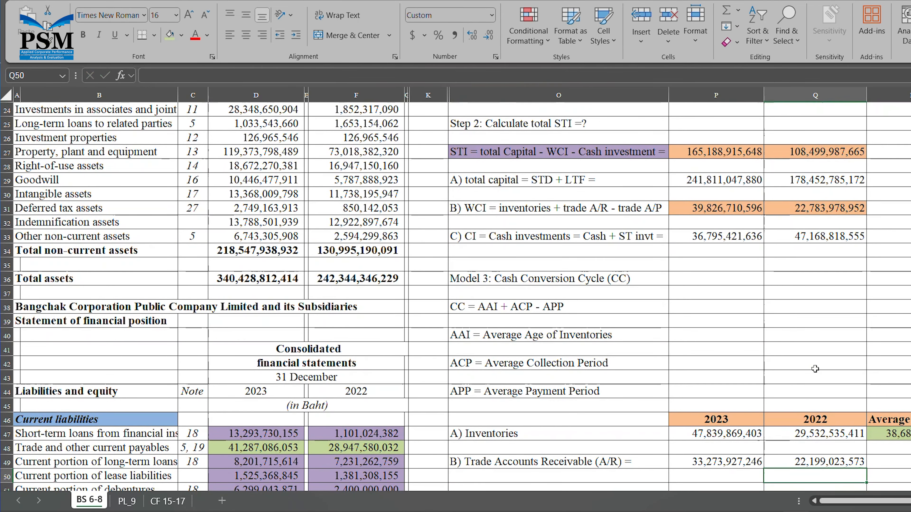
pyautogui.click(907, 457)
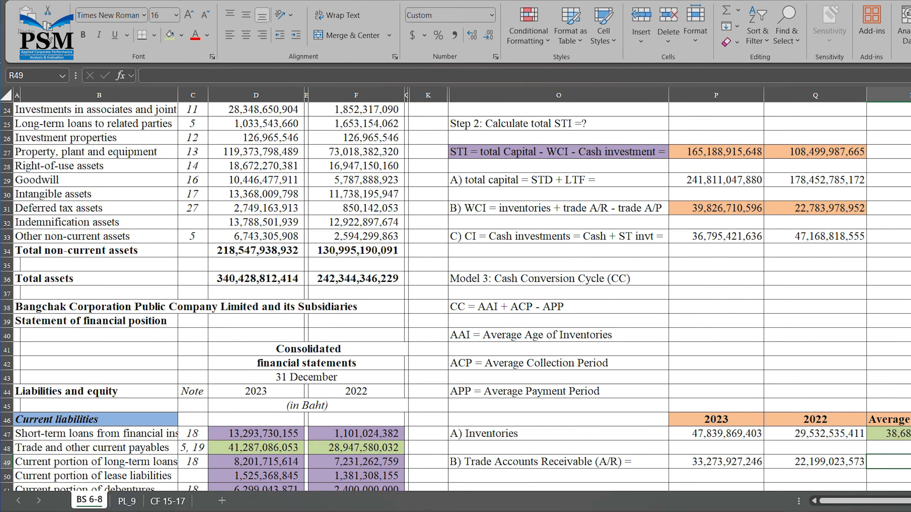
# - Enter =(P49+Q49)/2 in R49, giving 27,736,475,410, and shade it green
pyautogui.hscroll(5, 459, 287)
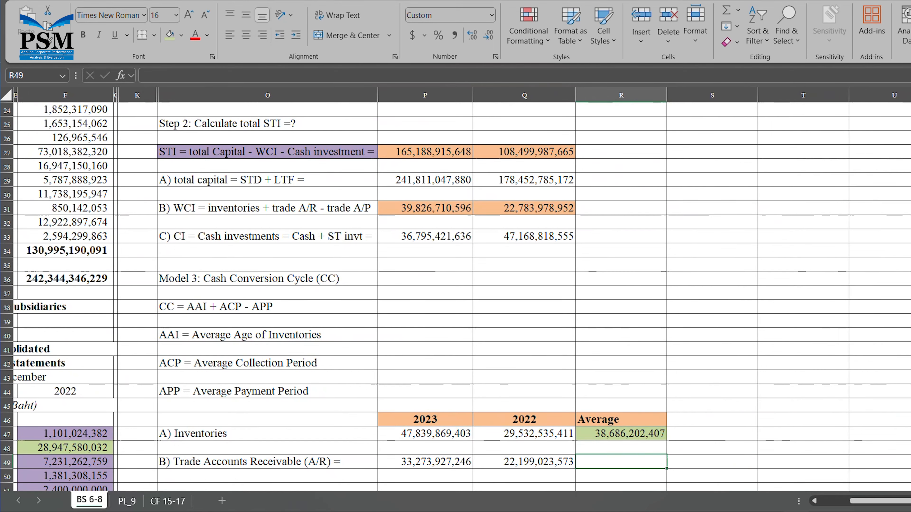
pyautogui.write('=')
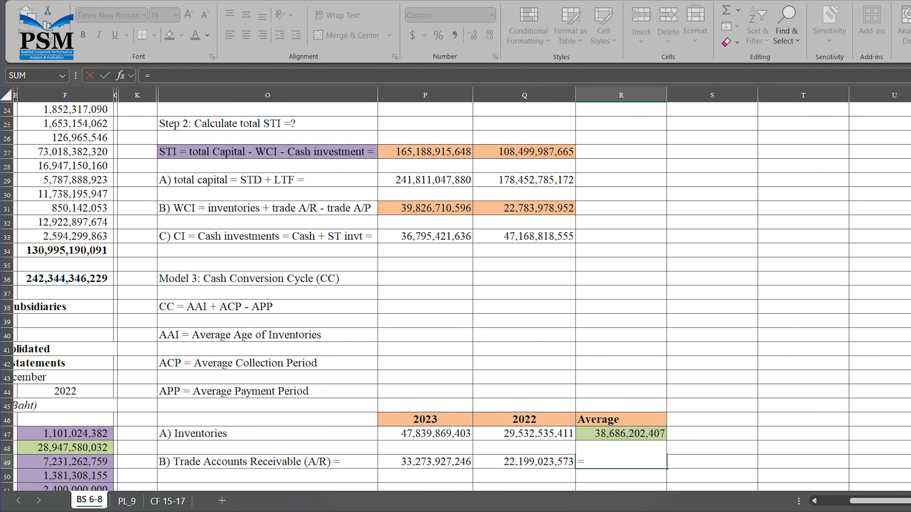
pyautogui.write('(')
pyautogui.click(462, 466)
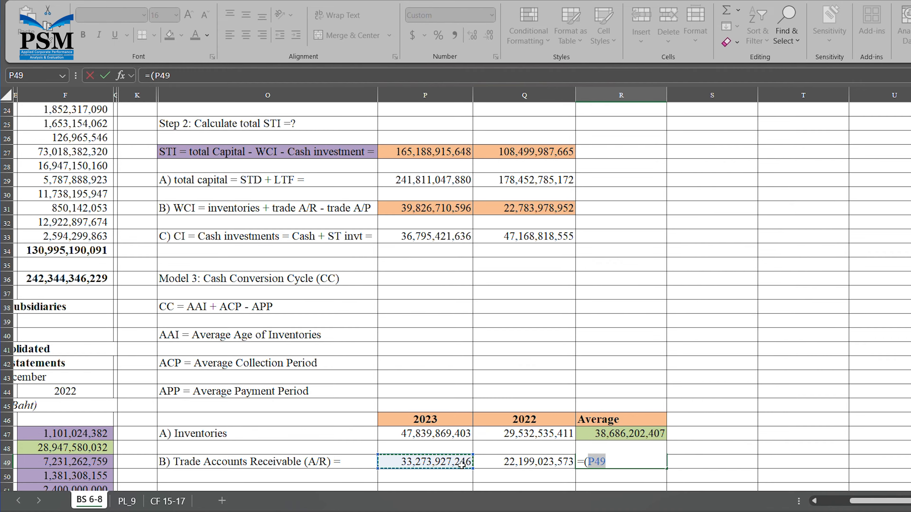
pyautogui.write('+')
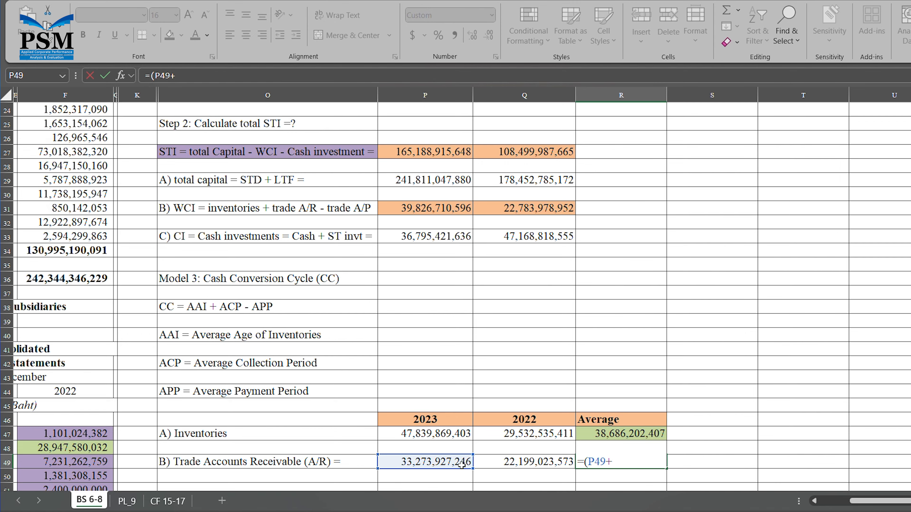
pyautogui.click(540, 463)
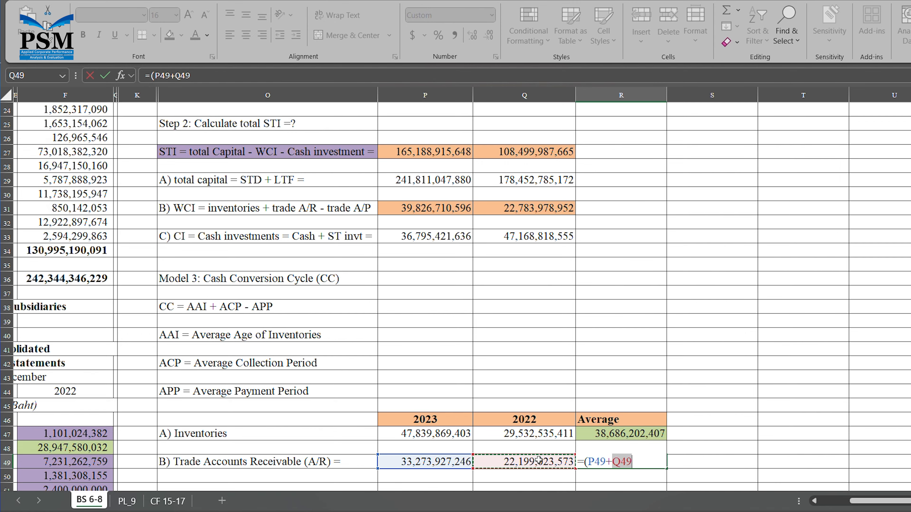
pyautogui.write(')/')
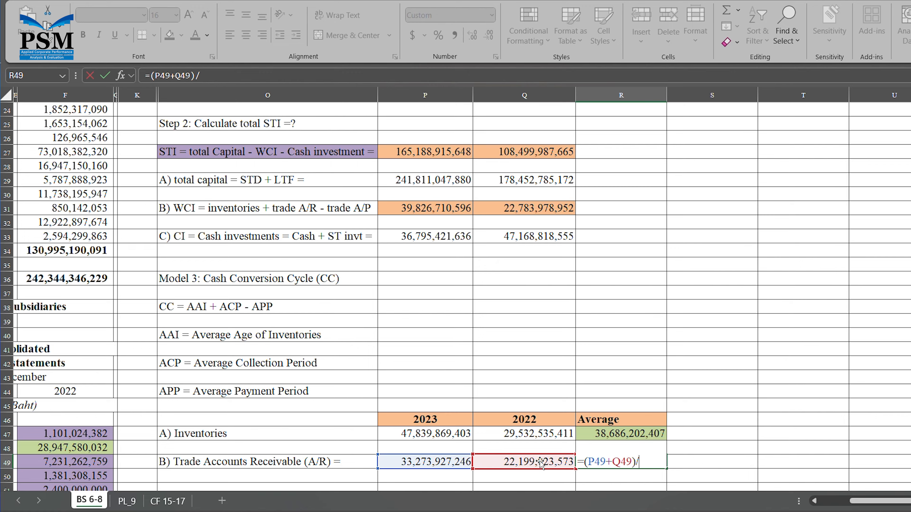
pyautogui.write('2')
pyautogui.press('Return')
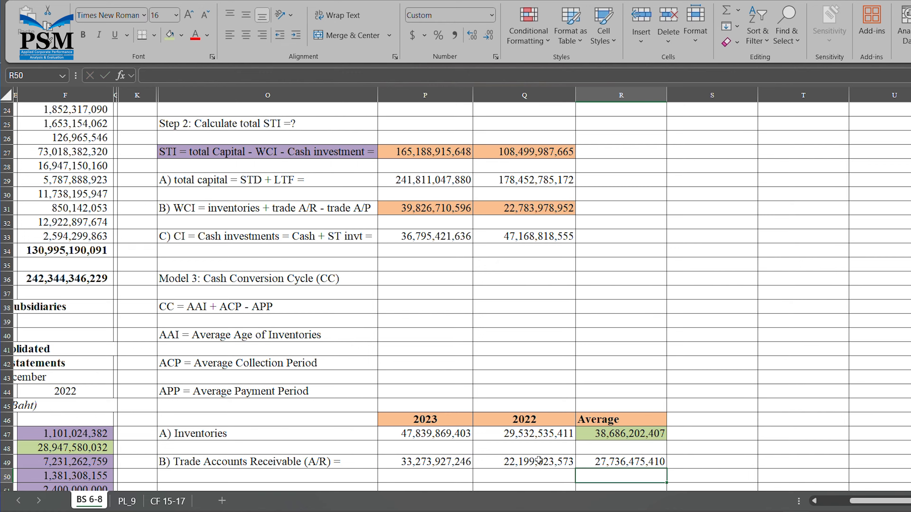
pyautogui.click(651, 466)
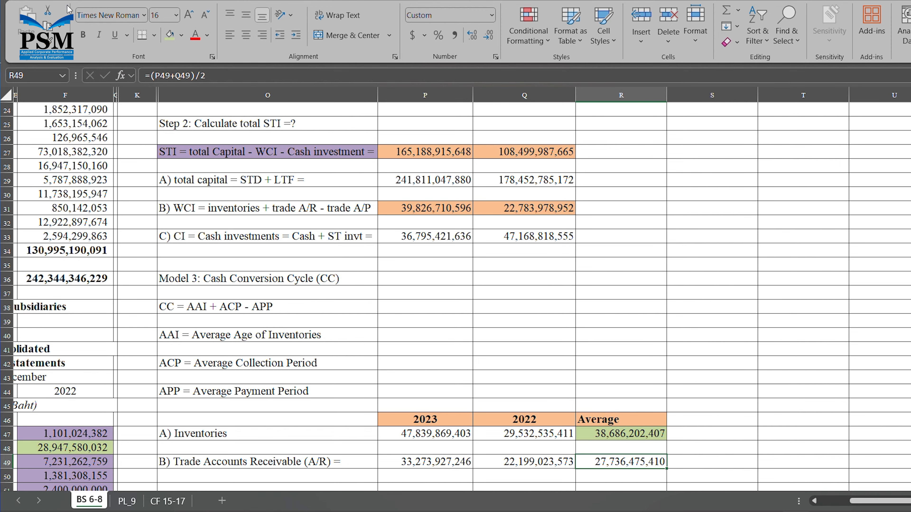
pyautogui.click(170, 40)
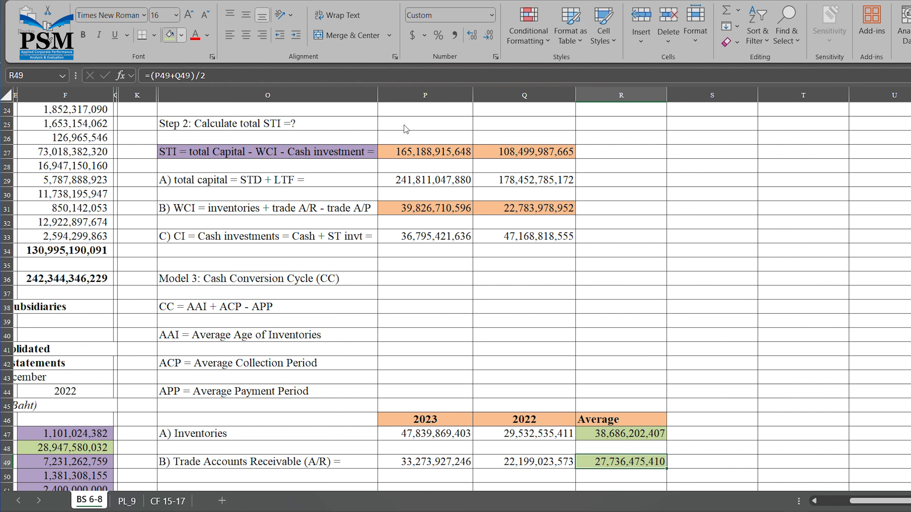
pyautogui.scroll(-3, 682, 350)
pyautogui.scroll(-2, 681, 349)
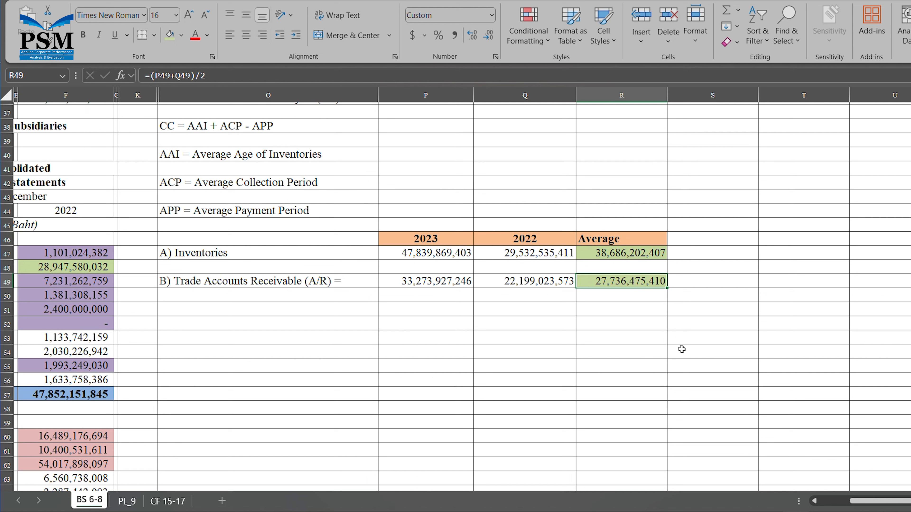
# - Label O51 'C) Trade Accounts Payable (A/P) =' and link P51 =D48, Q51 =F48
pyautogui.click(219, 314)
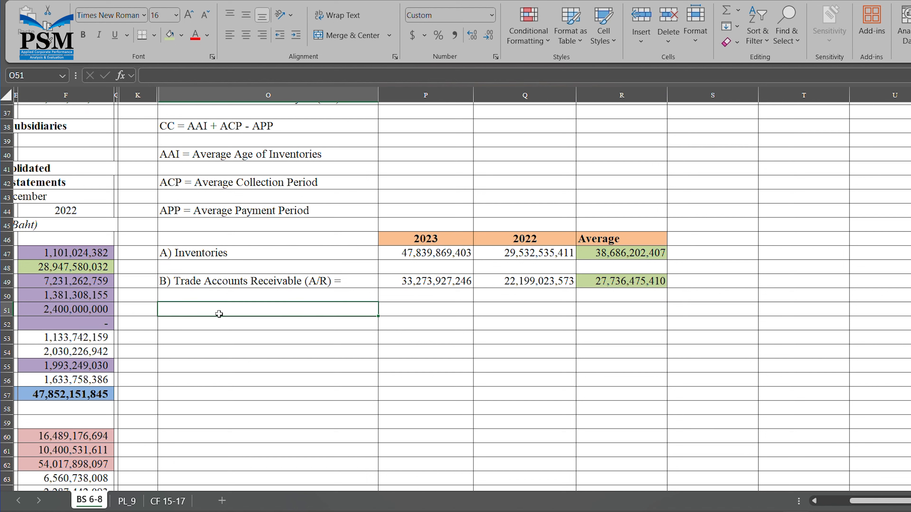
pyautogui.write('C')
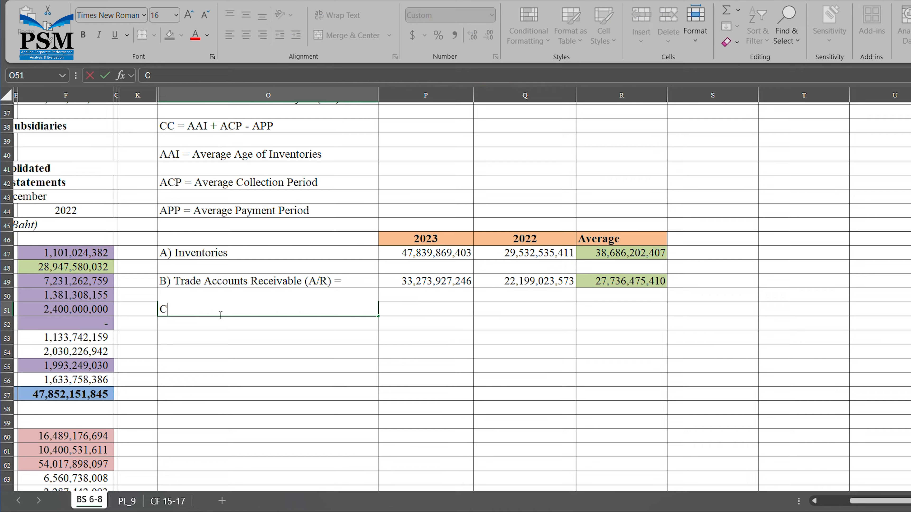
pyautogui.write(') Trade Accou')
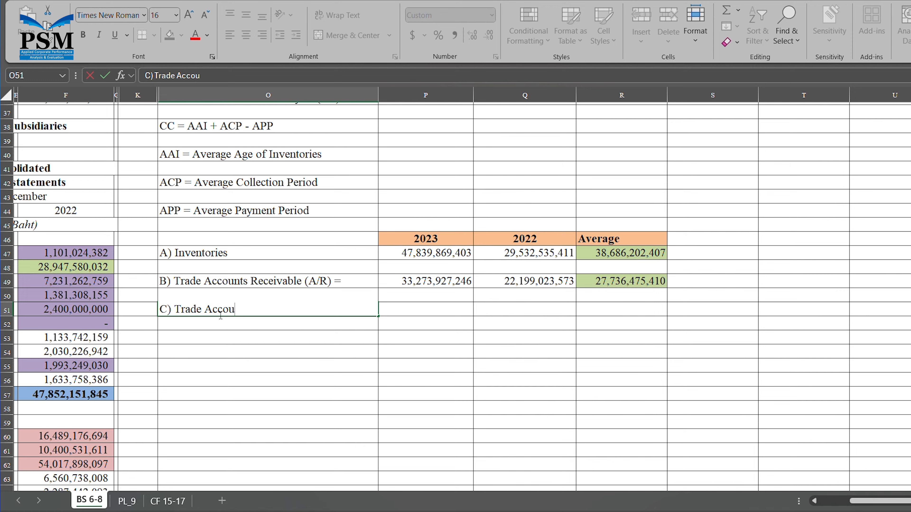
pyautogui.write('nts Payable (A')
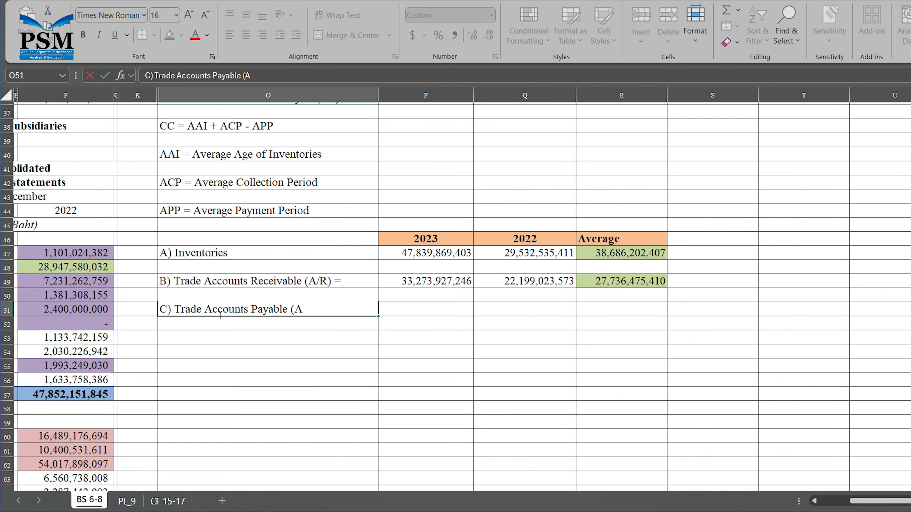
pyautogui.write('/P) =')
pyautogui.press('Tab')
pyautogui.write('=')
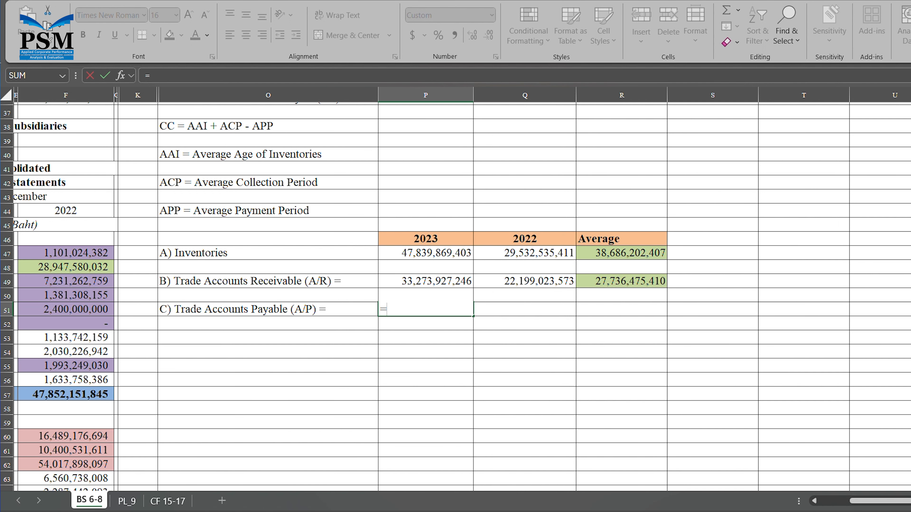
pyautogui.click(815, 502)
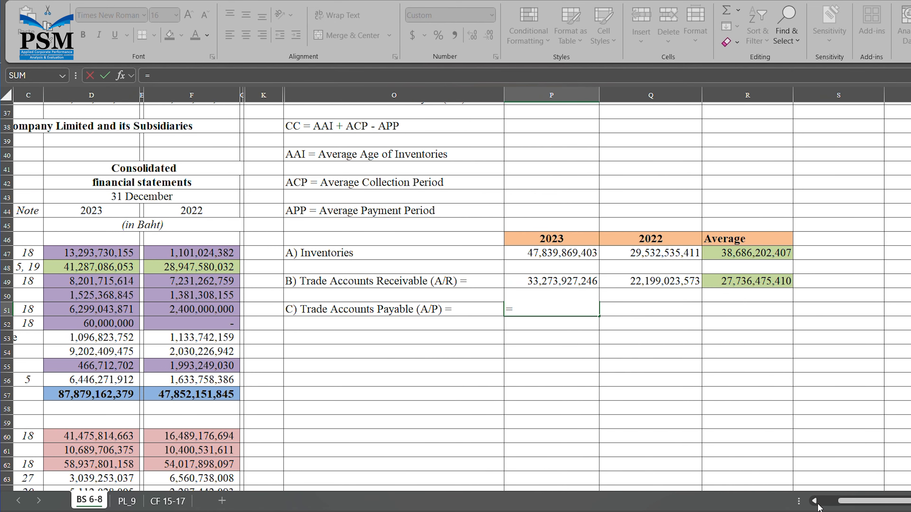
pyautogui.click(816, 502)
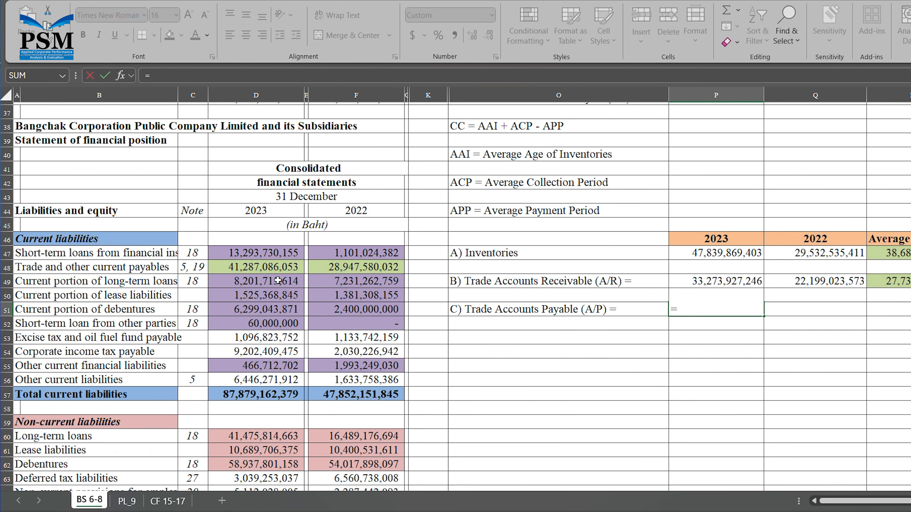
pyautogui.click(278, 268)
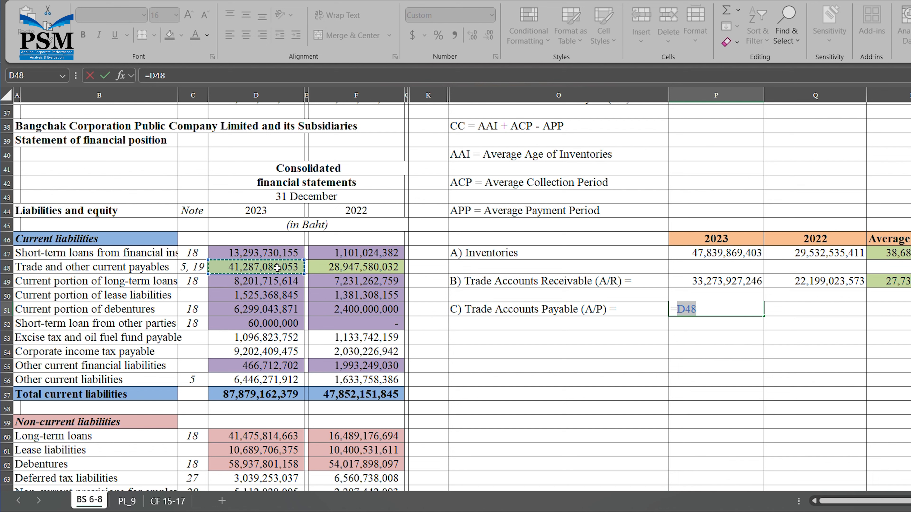
pyautogui.press('Return')
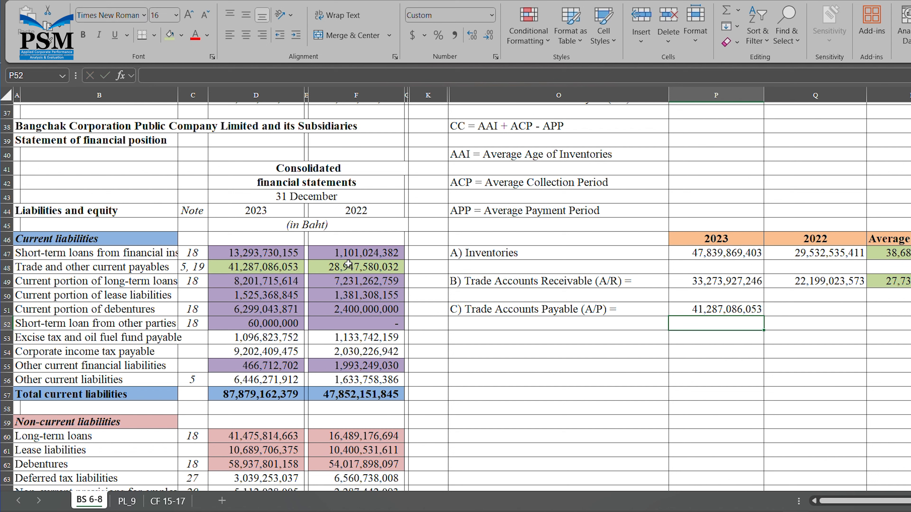
pyautogui.click(812, 312)
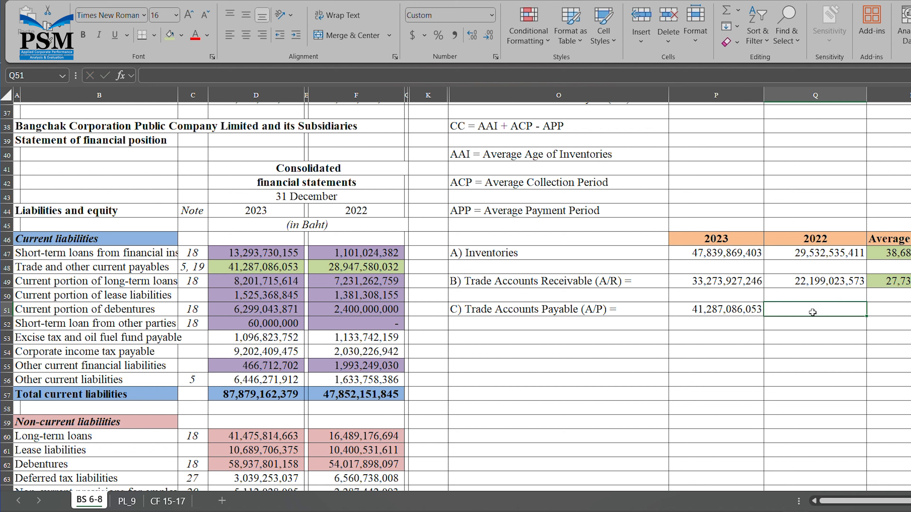
pyautogui.write('=')
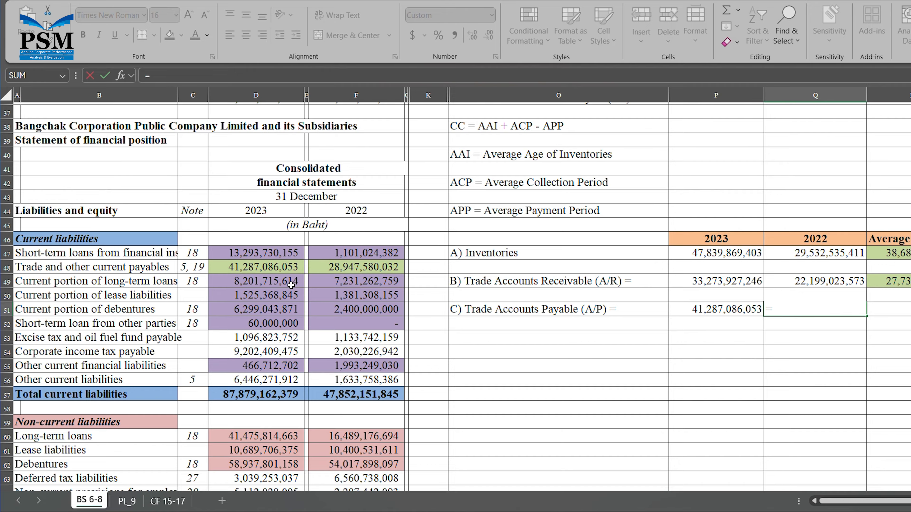
pyautogui.click(350, 268)
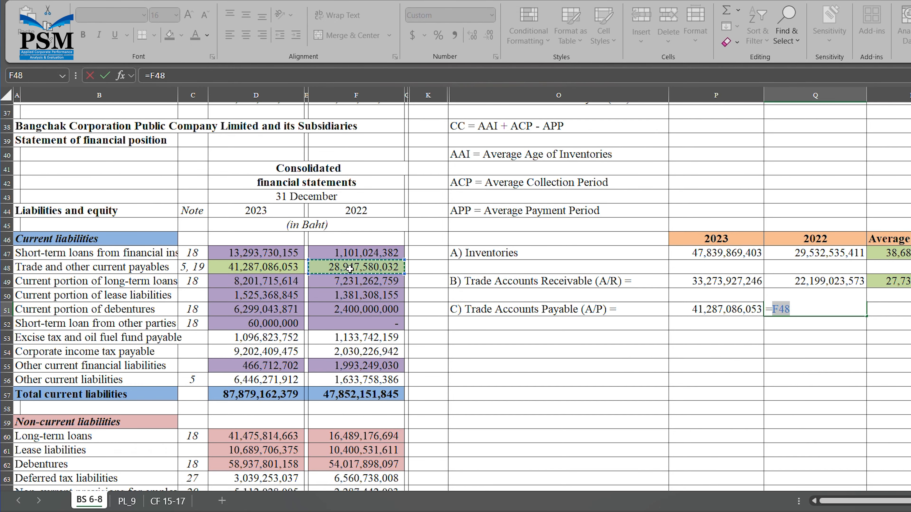
pyautogui.press('Return')
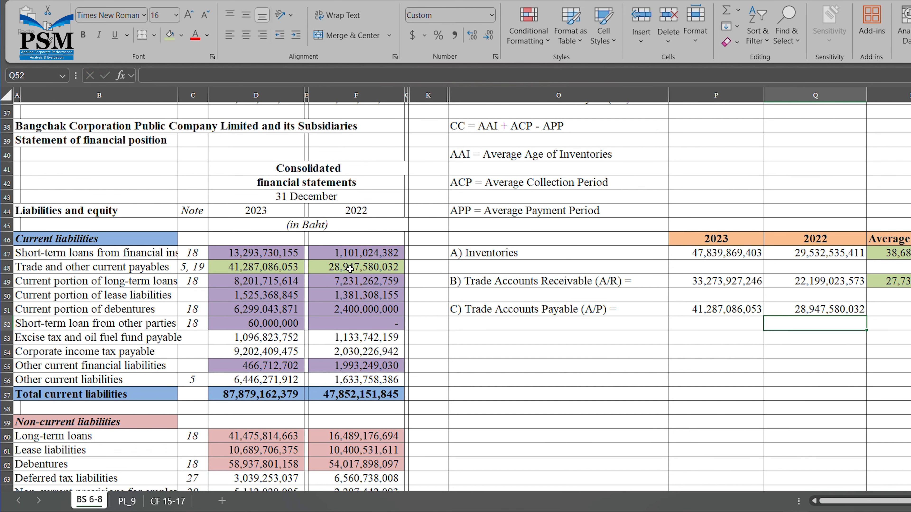
# - Enter =(P51+Q51)/2 in R51, averaging 35,117,333,043, and shade it green
pyautogui.click(908, 310)
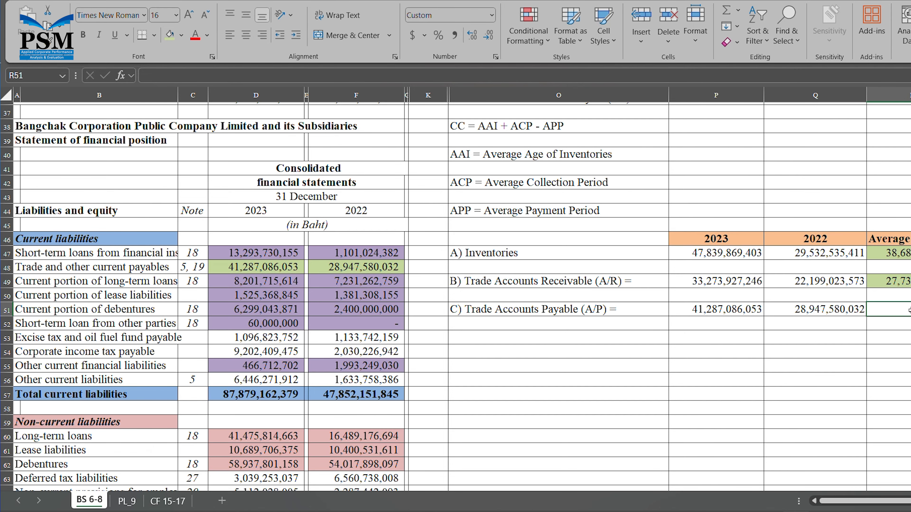
pyautogui.write('=(')
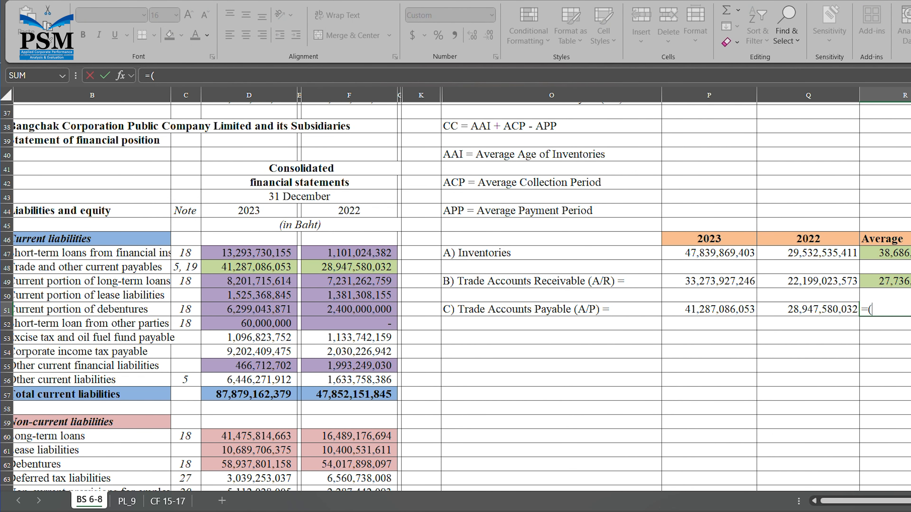
pyautogui.click(727, 317)
pyautogui.write('+')
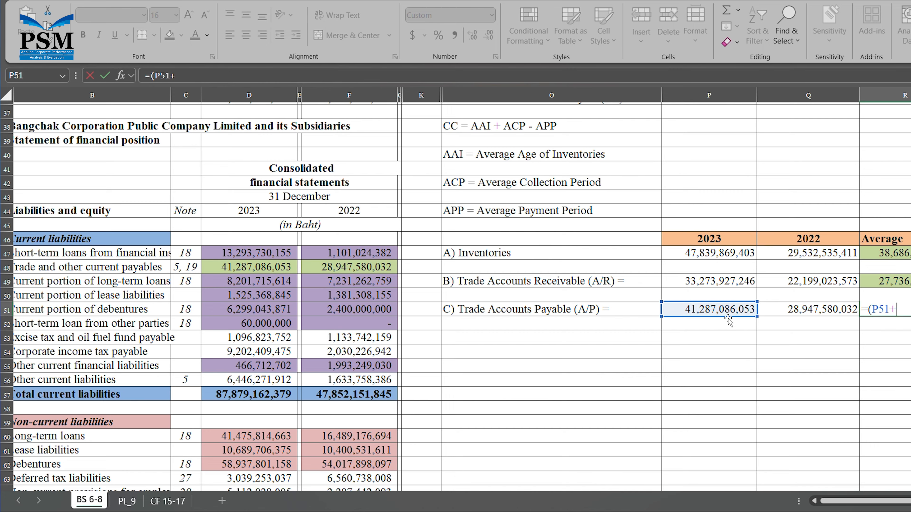
pyautogui.click(803, 318)
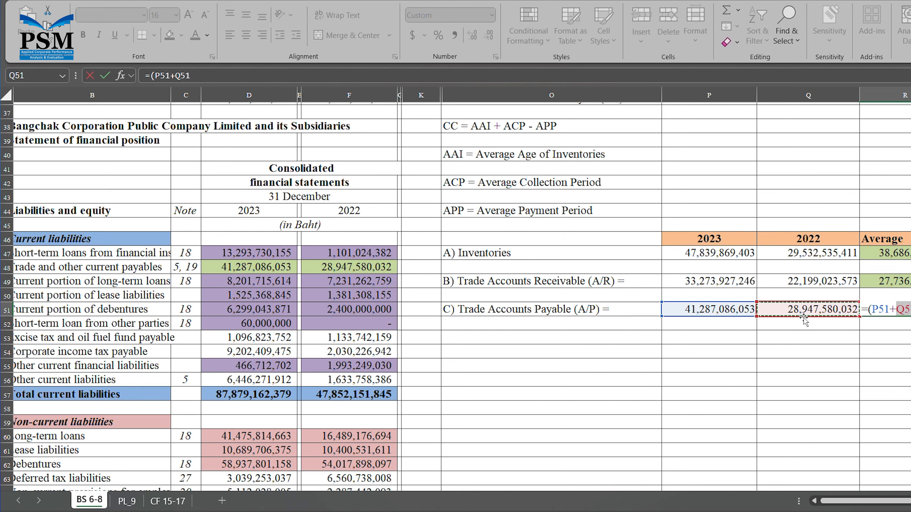
pyautogui.write(')')
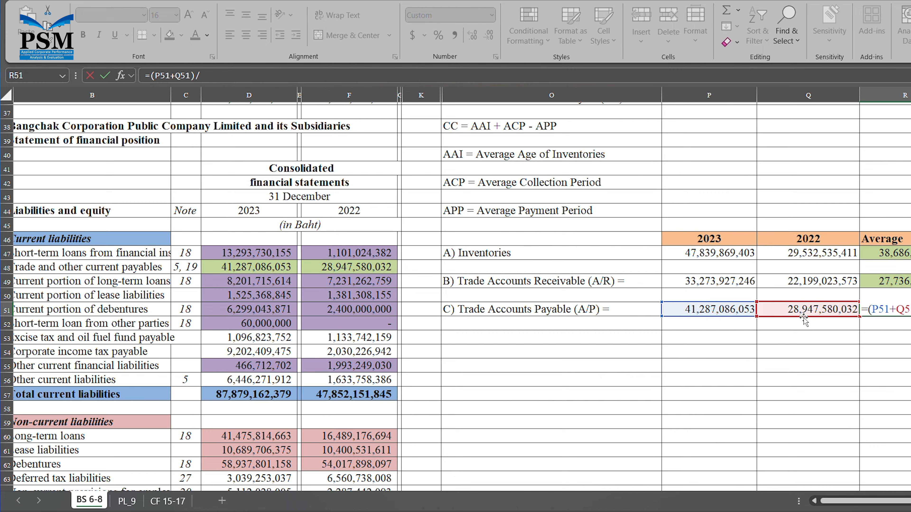
pyautogui.write('/2')
pyautogui.press('Return')
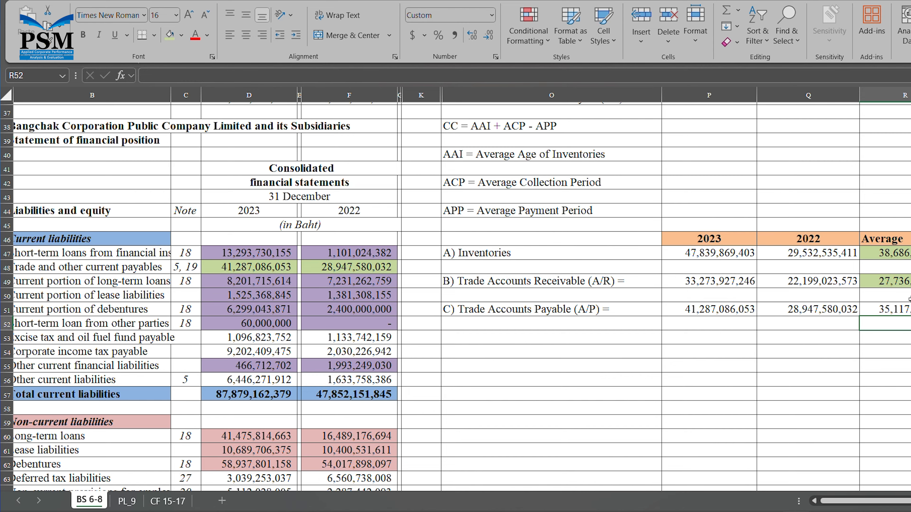
pyautogui.click(908, 310)
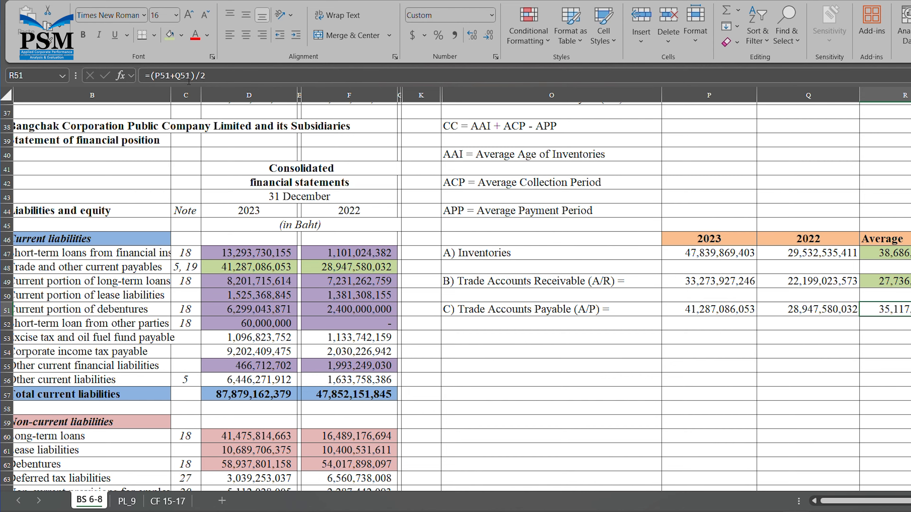
pyautogui.click(170, 35)
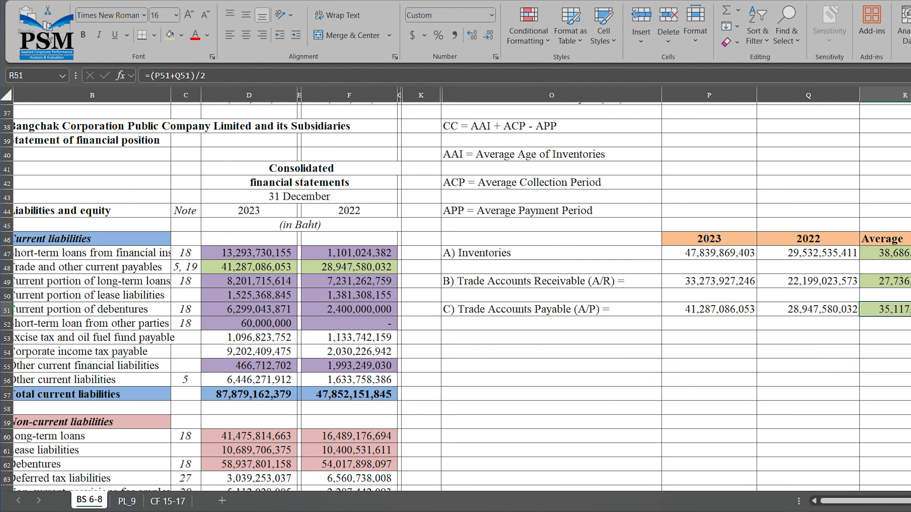
pyautogui.click(527, 342)
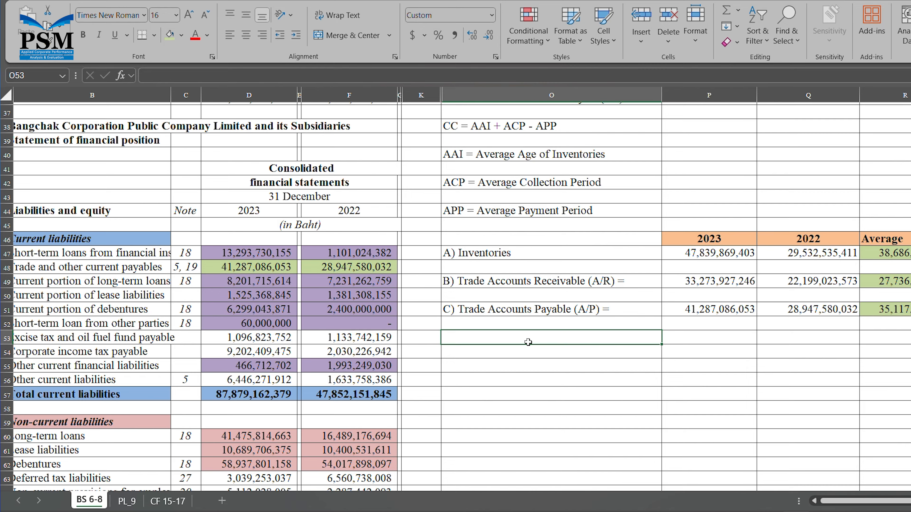
# - Label O53 'D) Sales and service revenues per day =' and enter =PL_9!E9/365 (1,026,142,596) in P53
pyautogui.write('D)')
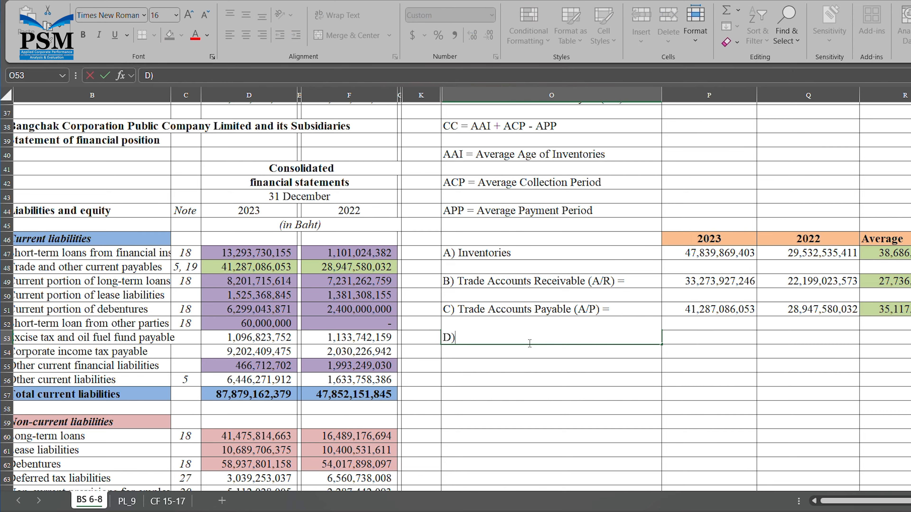
pyautogui.write(' Sales and ser')
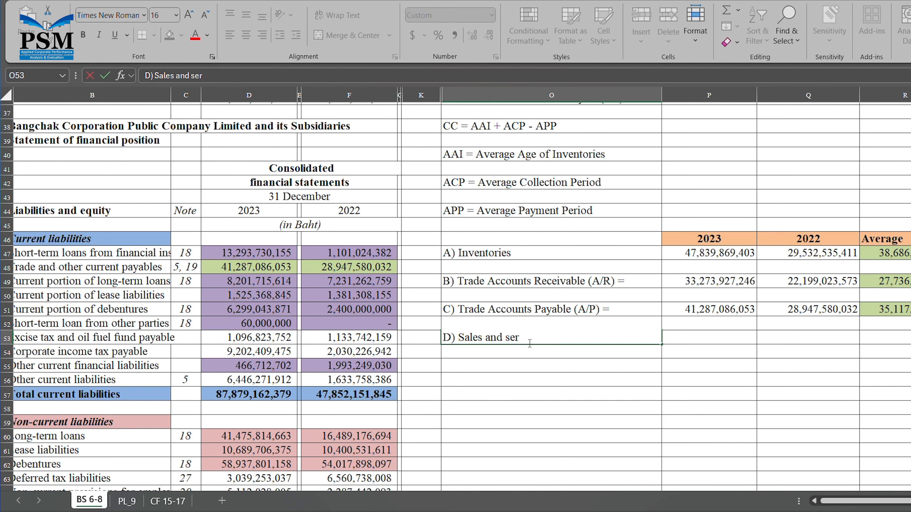
pyautogui.write('vice revenues p')
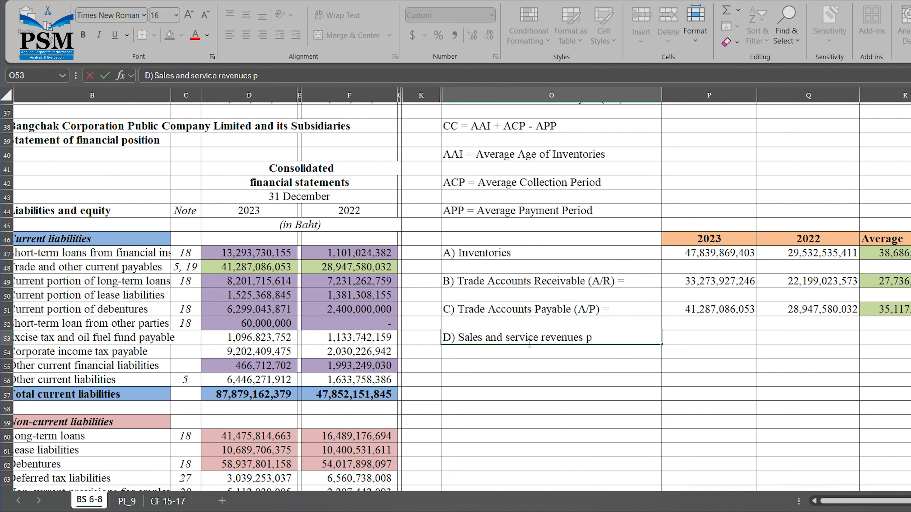
pyautogui.write('er day =')
pyautogui.press('Tab')
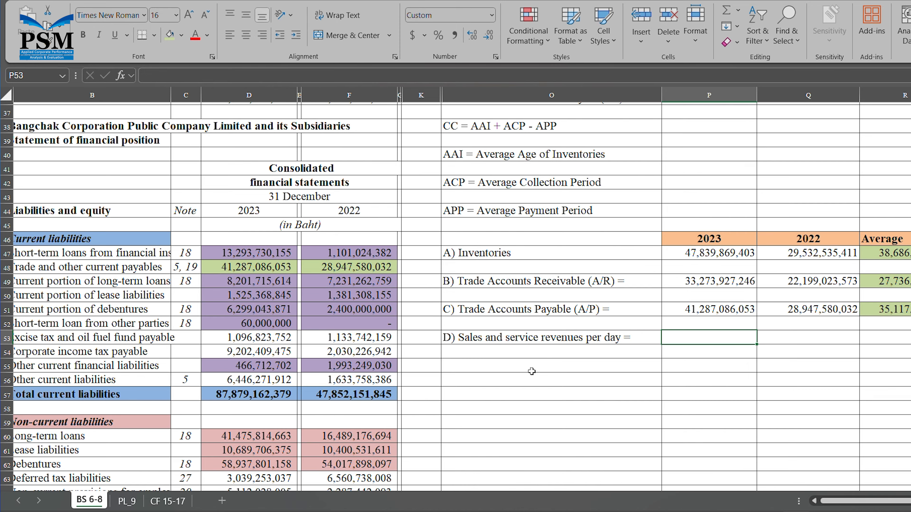
pyautogui.write('=')
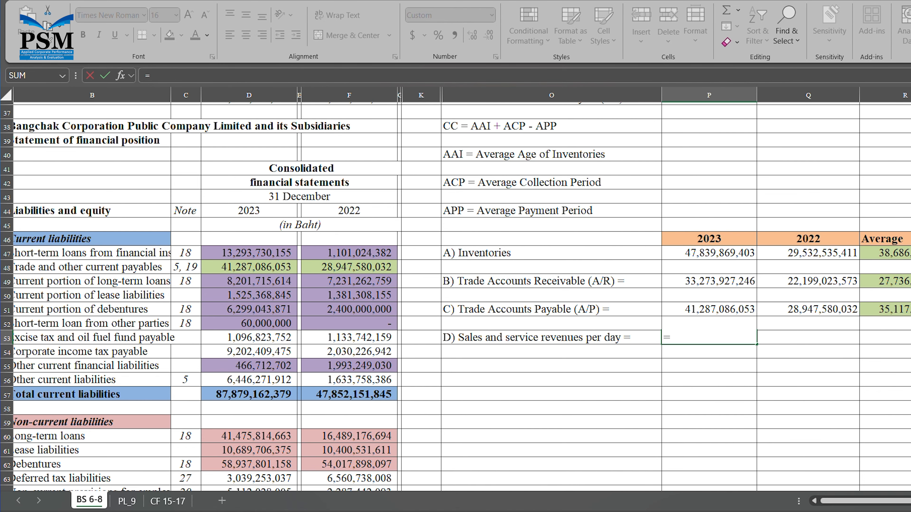
pyautogui.click(131, 504)
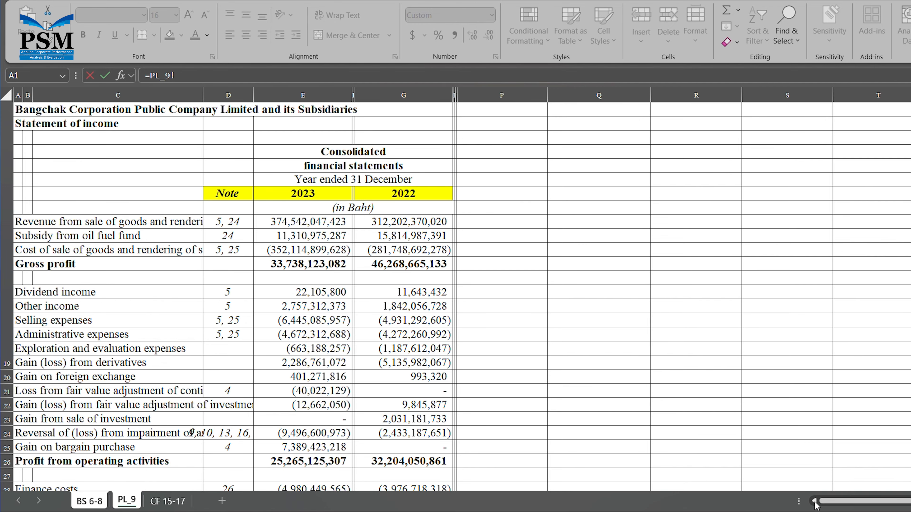
pyautogui.click(322, 224)
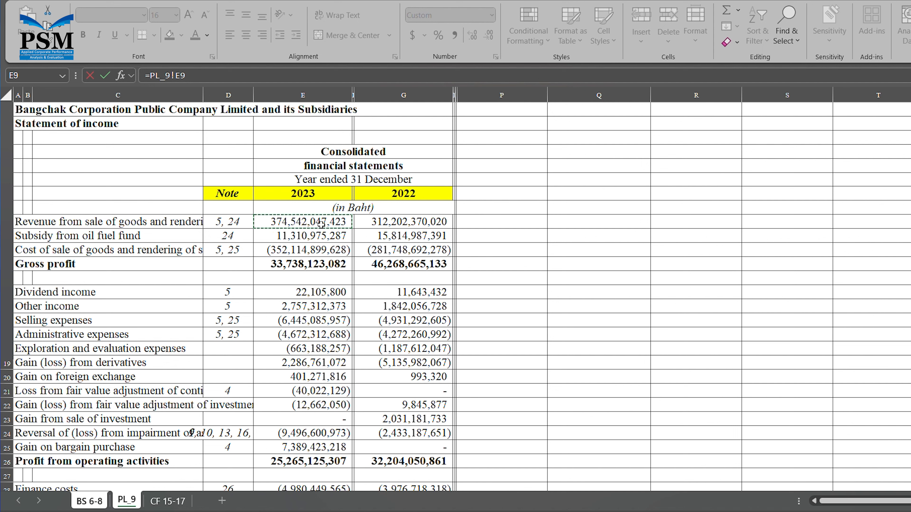
pyautogui.write('/365')
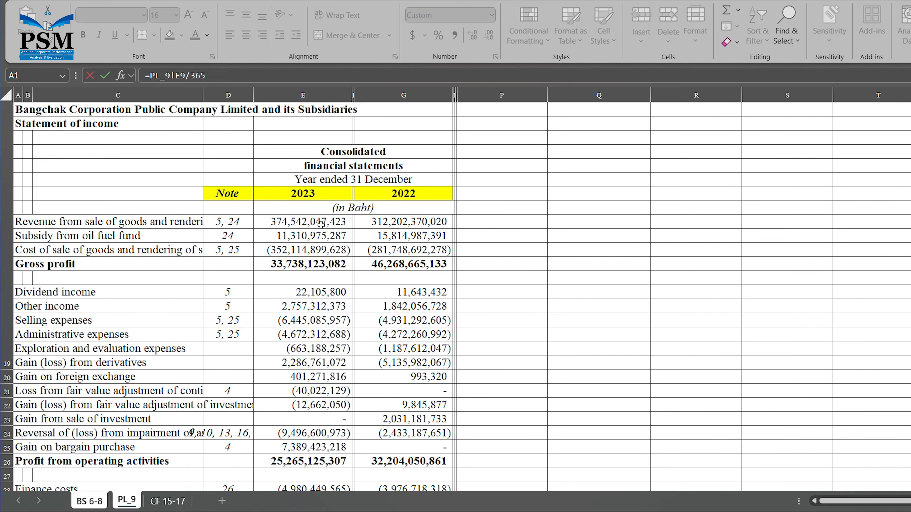
pyautogui.press('Return')
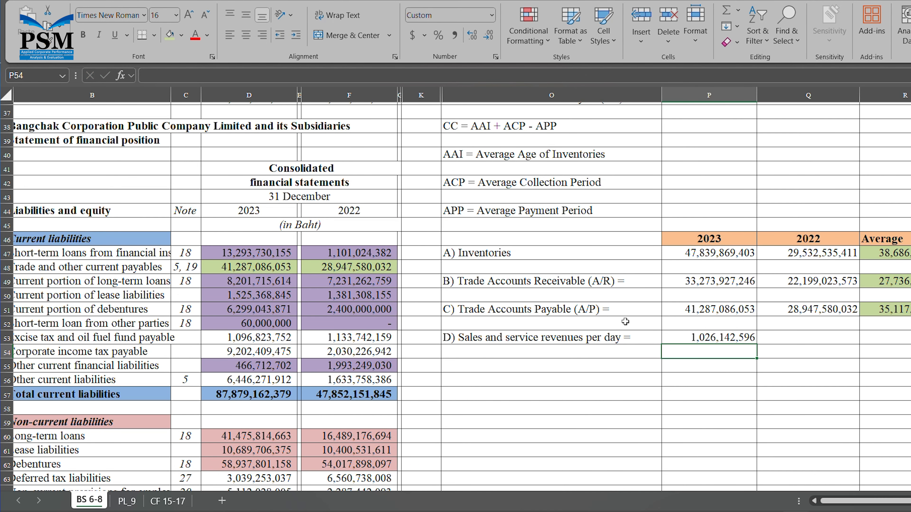
pyautogui.click(724, 339)
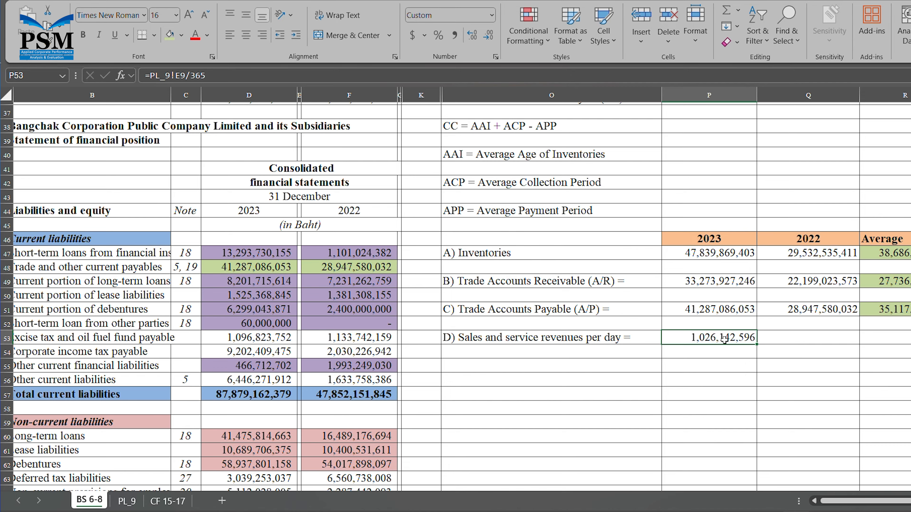
pyautogui.click(837, 340)
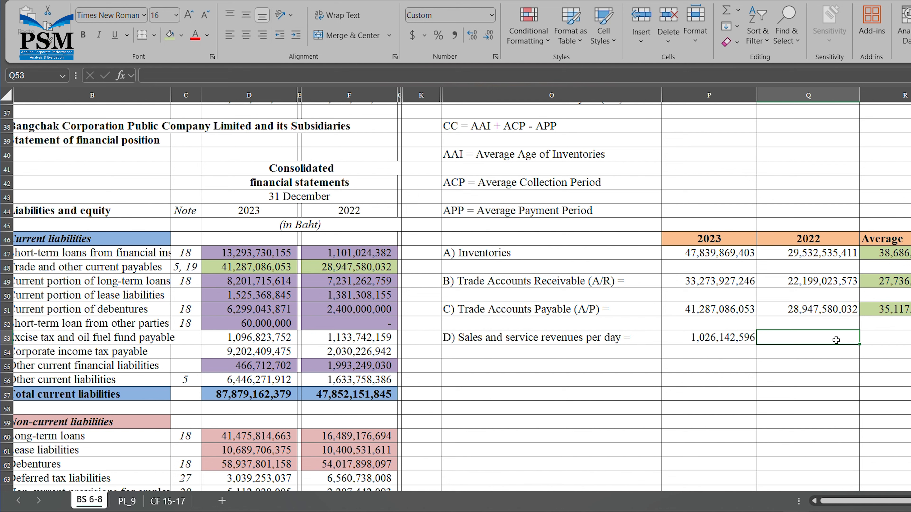
pyautogui.click(738, 340)
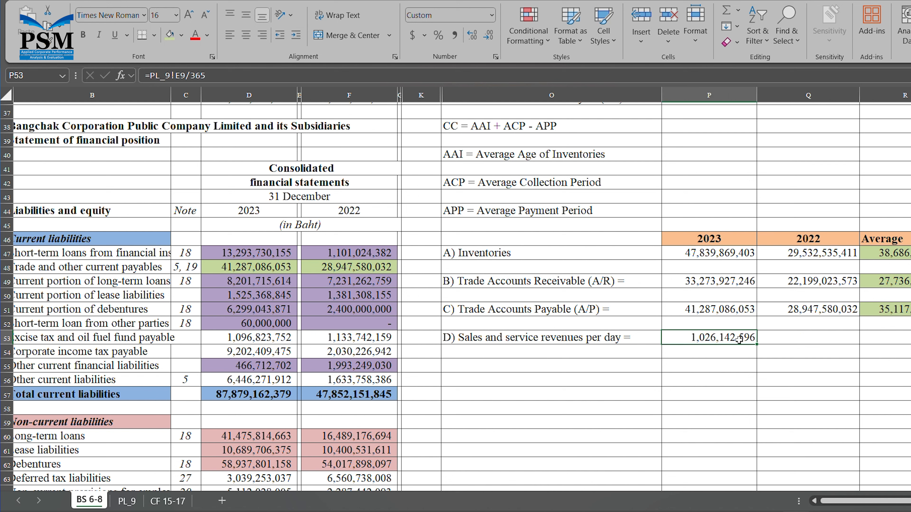
# - Label row 55 in O55 'E) Cost of sales and services per day'
pyautogui.click(501, 372)
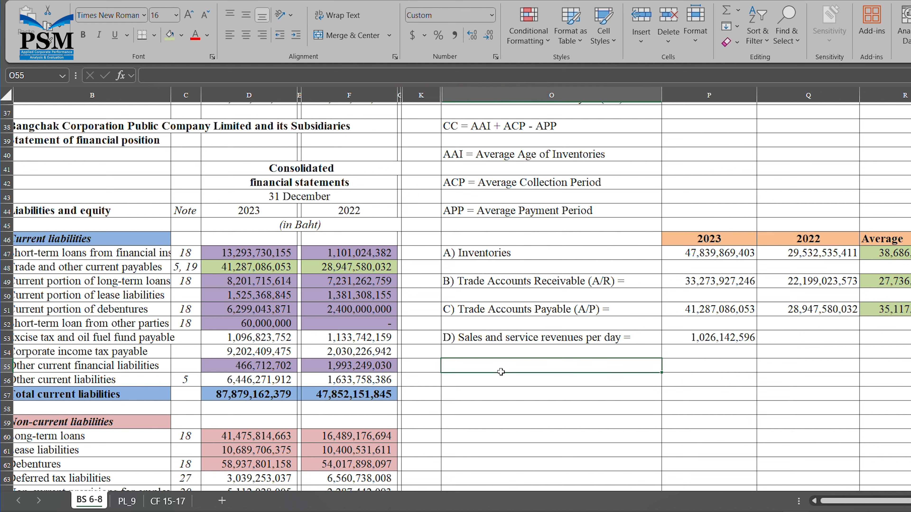
pyautogui.write('E)')
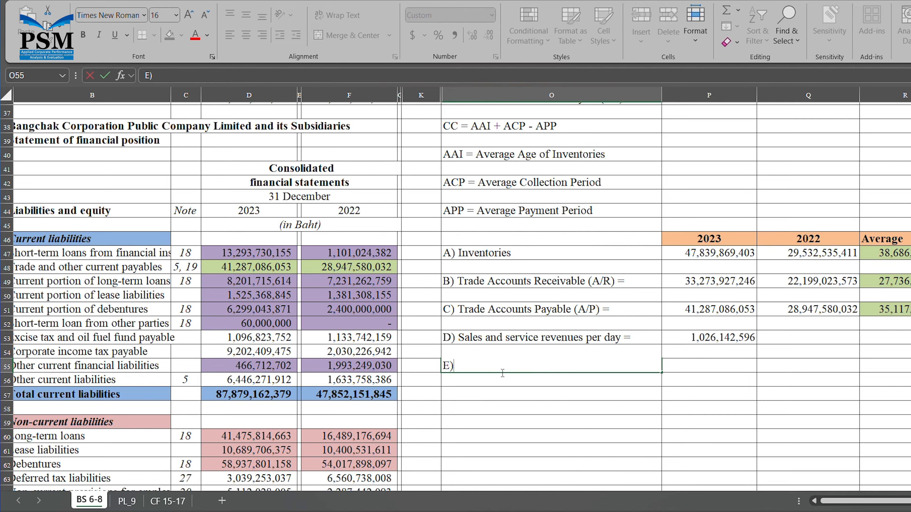
pyautogui.write(' Cost of services')
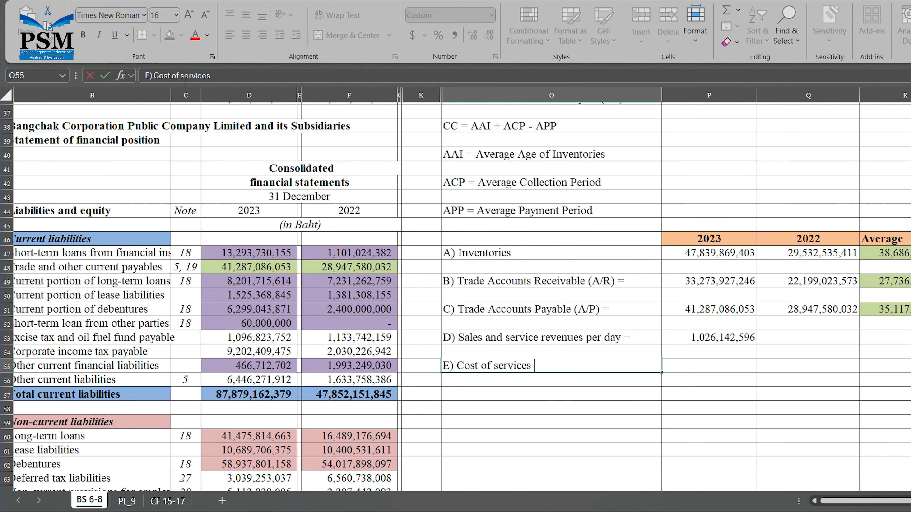
pyautogui.write('sales and services ')
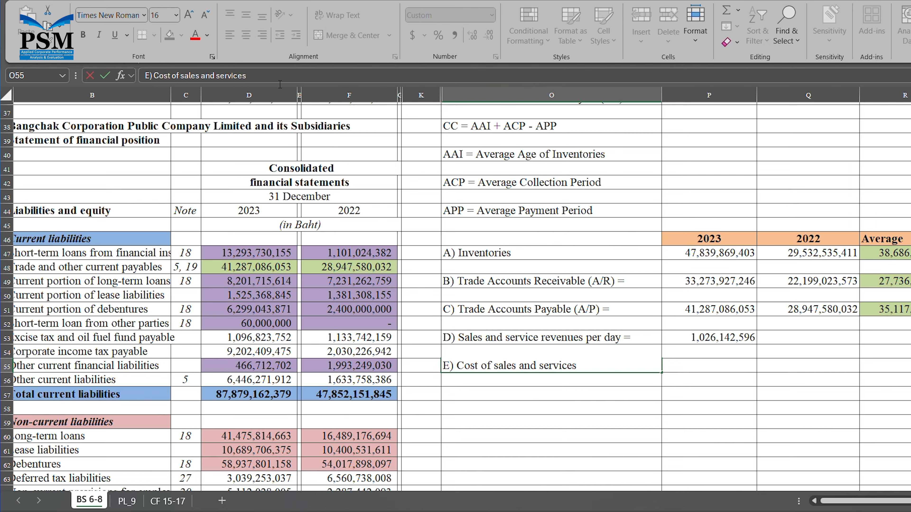
pyautogui.write('per day')
# - Set 2023 daily cost of sales in P55 to PL_9 cell E11 divided by 365, giving 964,698,355
pyautogui.click(740, 370)
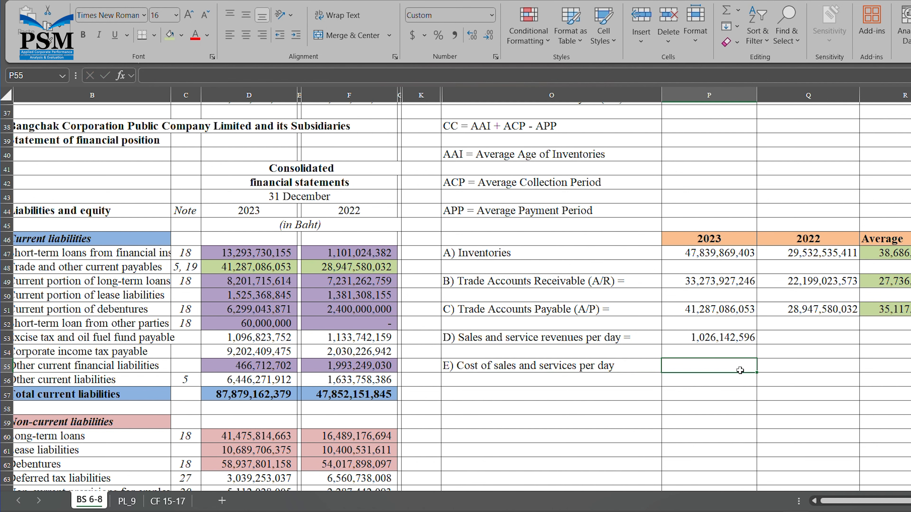
pyautogui.write('=')
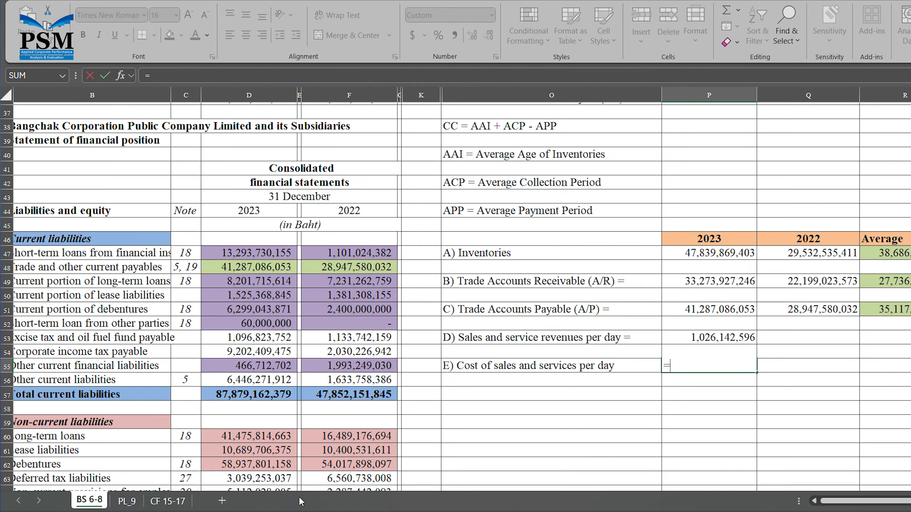
pyautogui.click(127, 501)
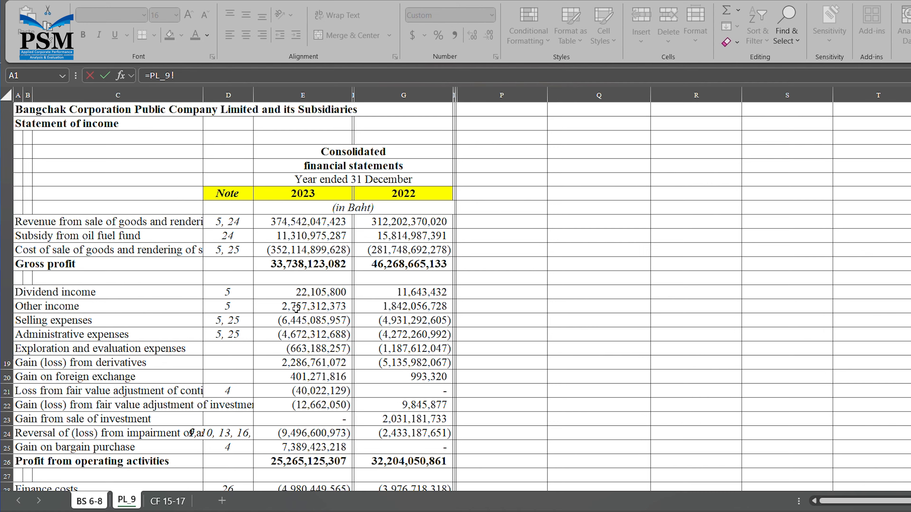
pyautogui.click(319, 252)
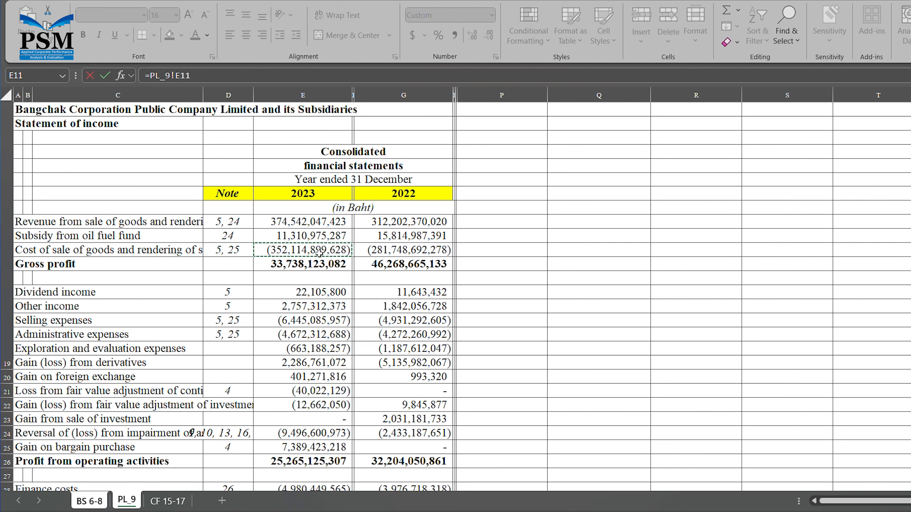
pyautogui.write('/3')
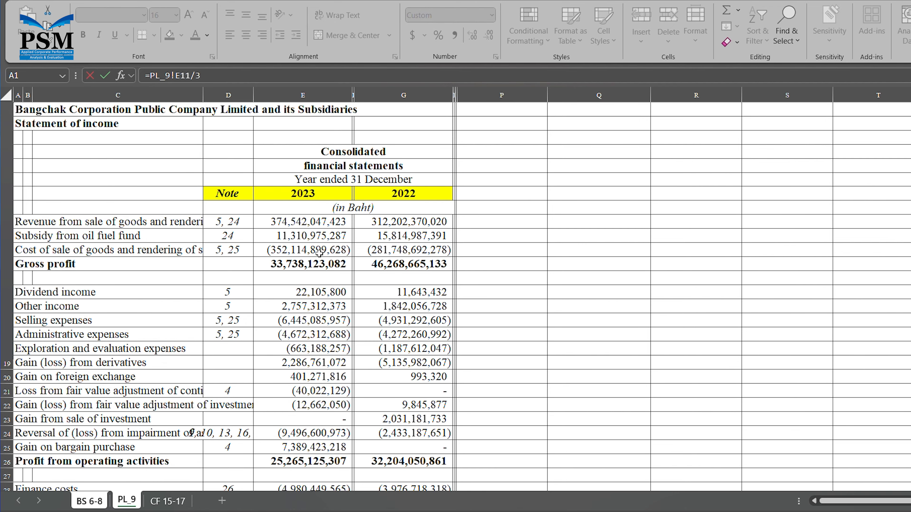
pyautogui.write('65')
pyautogui.press('Return')
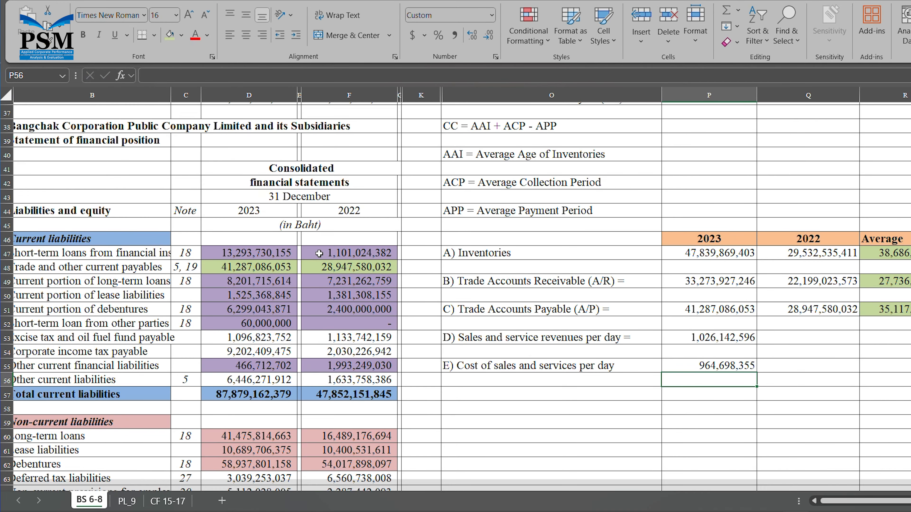
pyautogui.click(729, 367)
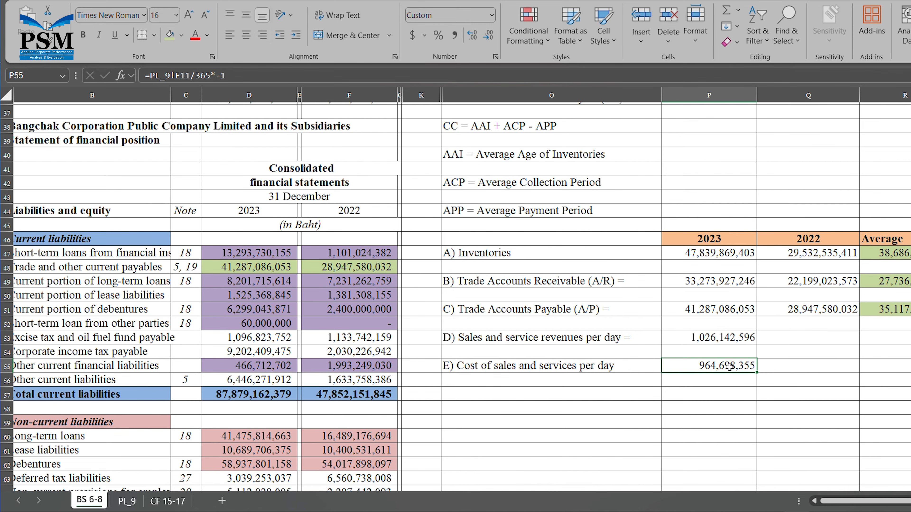
pyautogui.write('=')
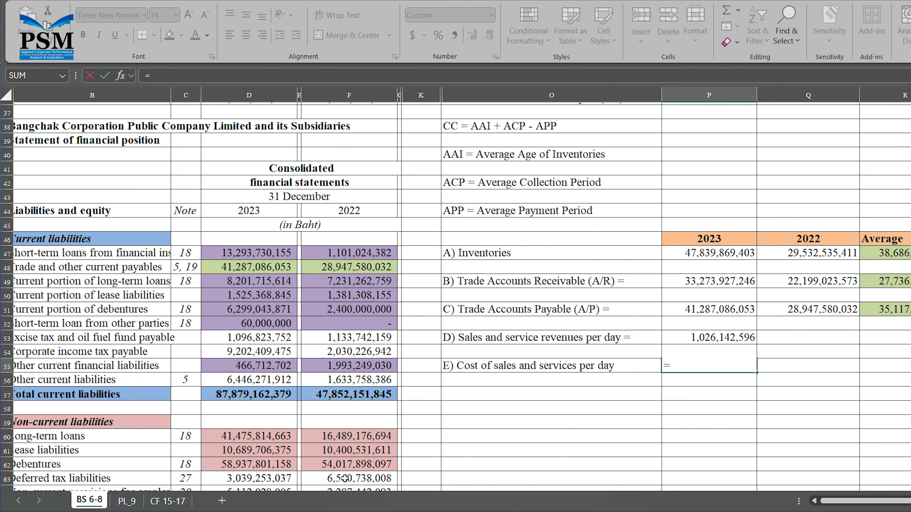
pyautogui.click(134, 503)
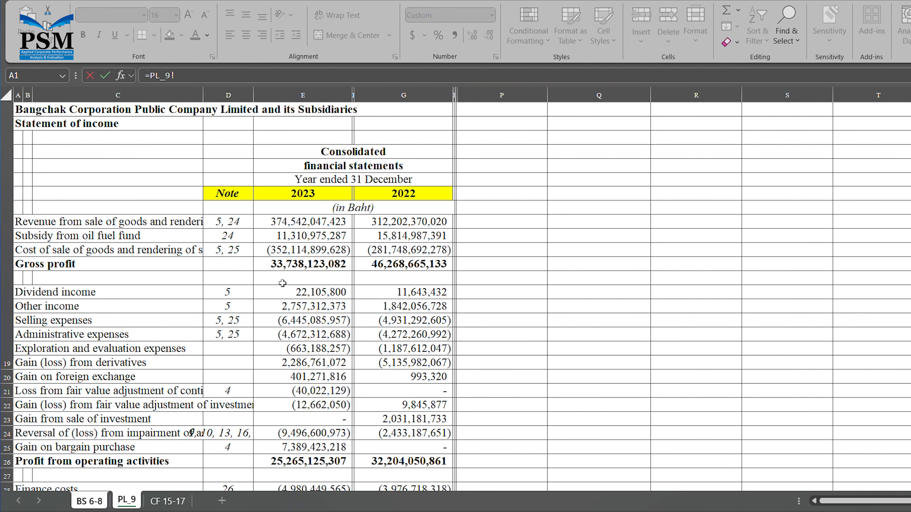
pyautogui.click(301, 252)
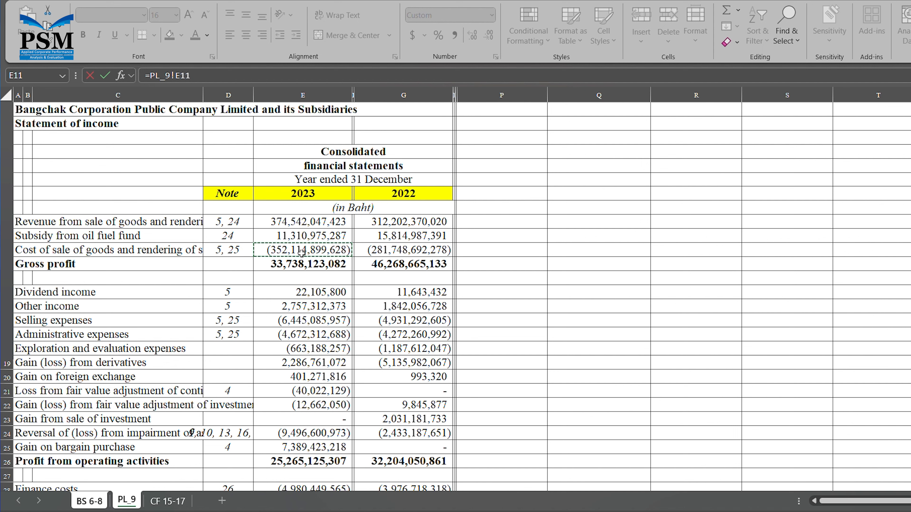
pyautogui.write('/365*-1')
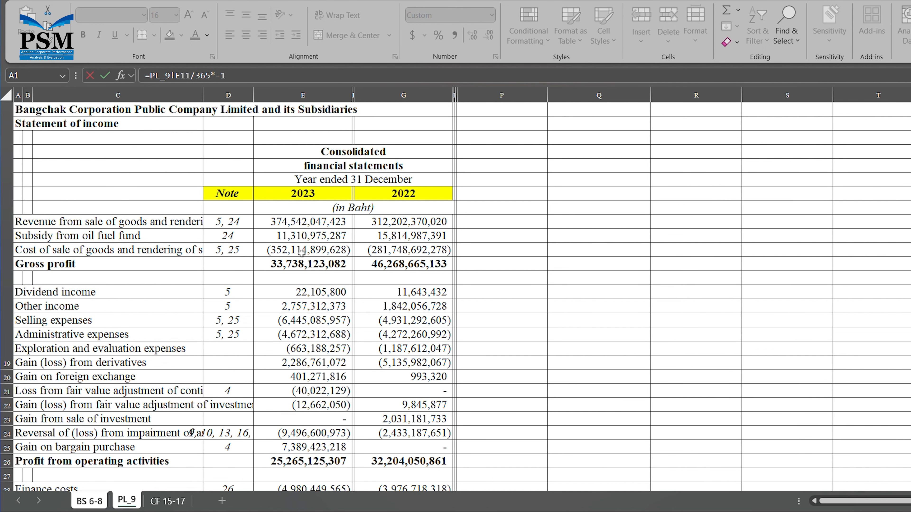
pyautogui.hotkey('ctrl', 'pageup')
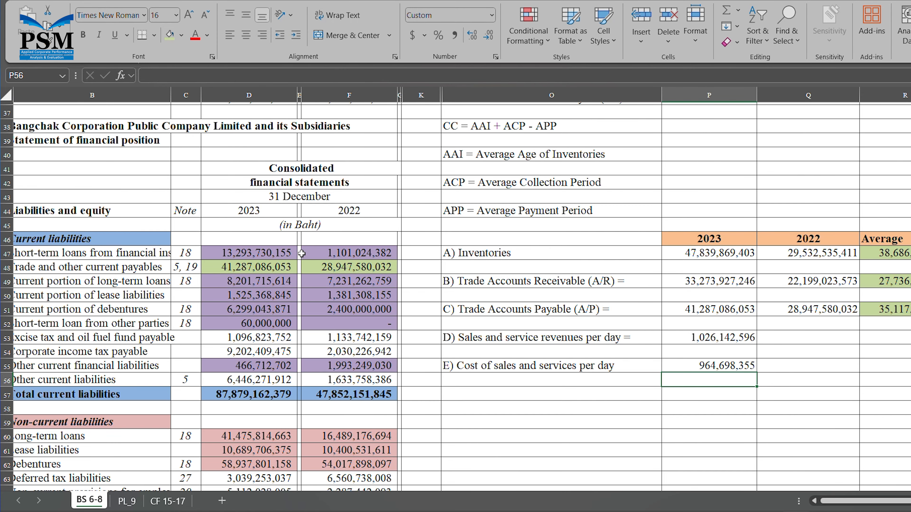
# - Add a bold 'AAI =' label in O57 and begin the 2023 formula in P57
pyautogui.click(467, 399)
pyautogui.hotkey('ctrl', 'b')
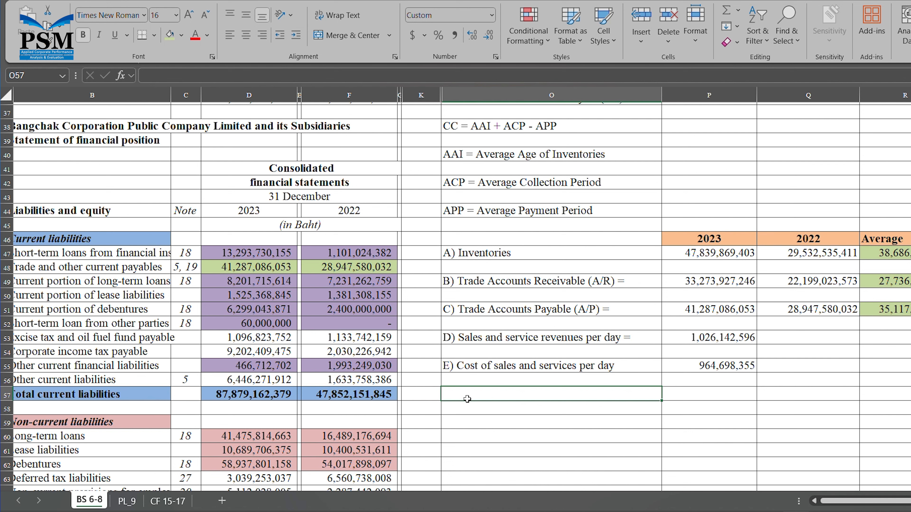
pyautogui.write('AA')
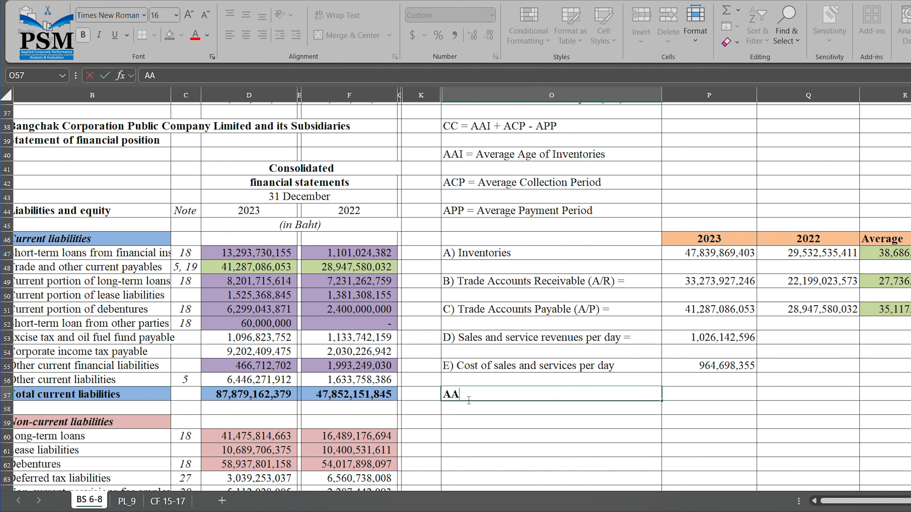
pyautogui.write('I =')
pyautogui.write('E')
pyautogui.press('BackSpace')
pyautogui.click(719, 394)
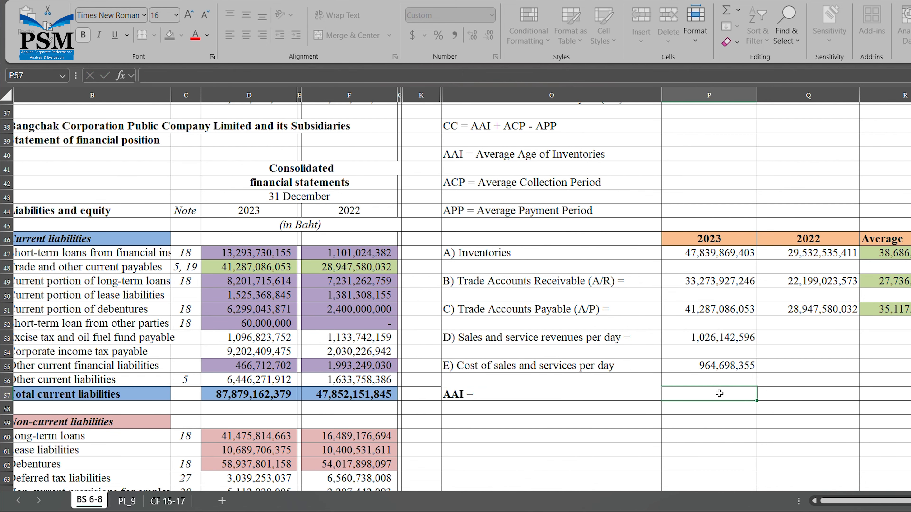
pyautogui.write('=')
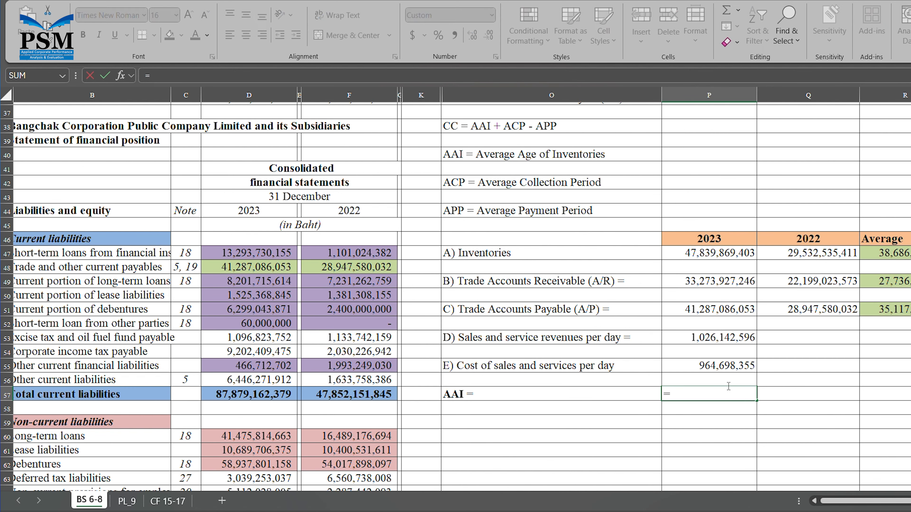
# - Compute 2023 AAI in P57 as =R47/P55, giving 40 days
pyautogui.click(904, 255)
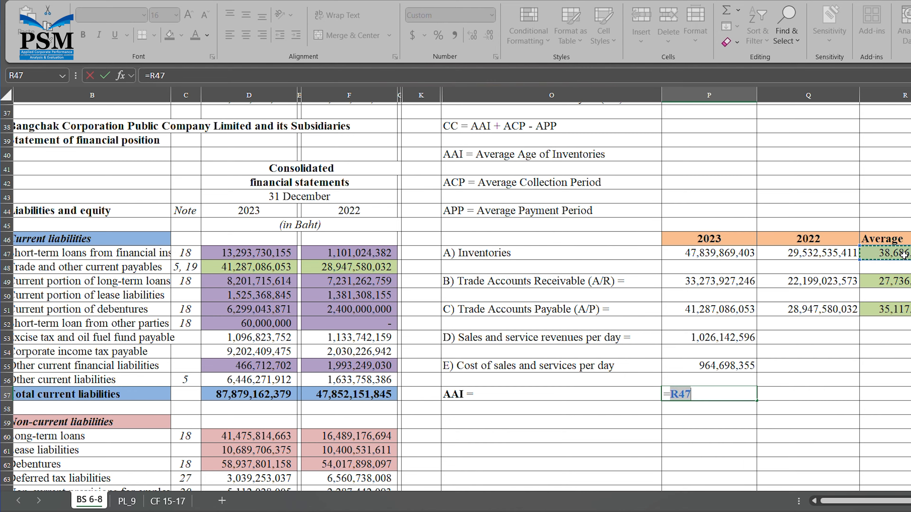
pyautogui.write('/')
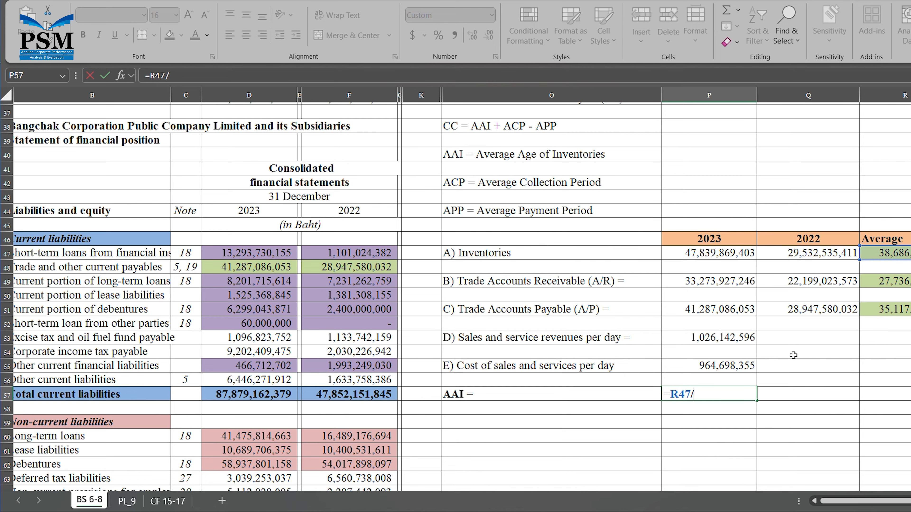
pyautogui.click(748, 368)
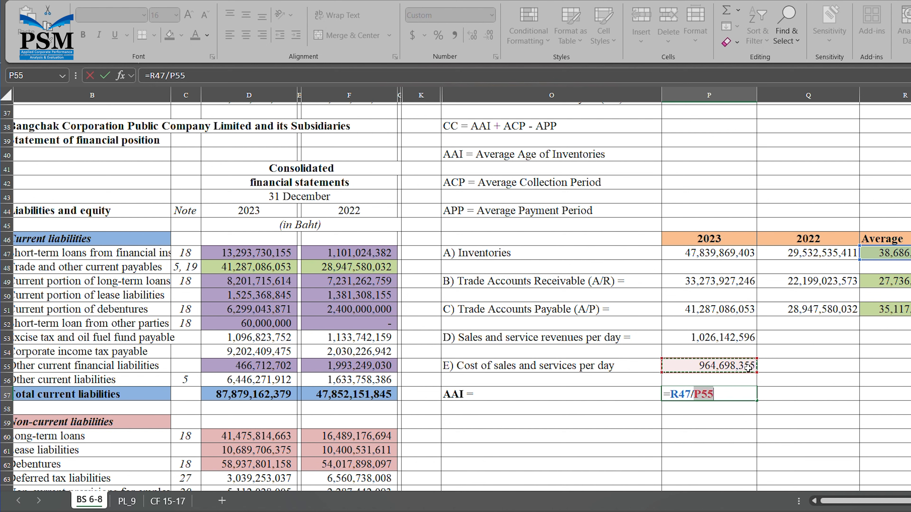
pyautogui.press('Return')
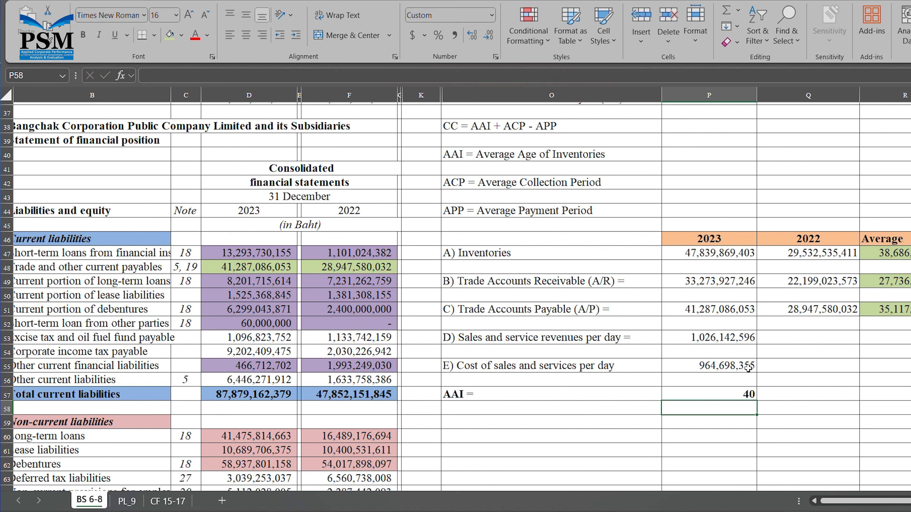
pyautogui.click(566, 399)
pyautogui.click(332, 77)
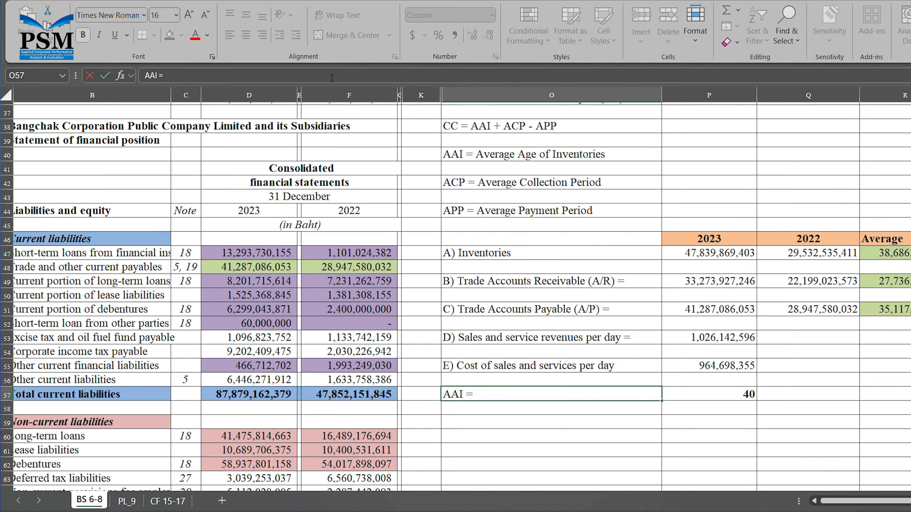
# - Extend the AAI label with 'Average inventories / cost of sales per day' and widen column O
pyautogui.write('Average inventories / cost')
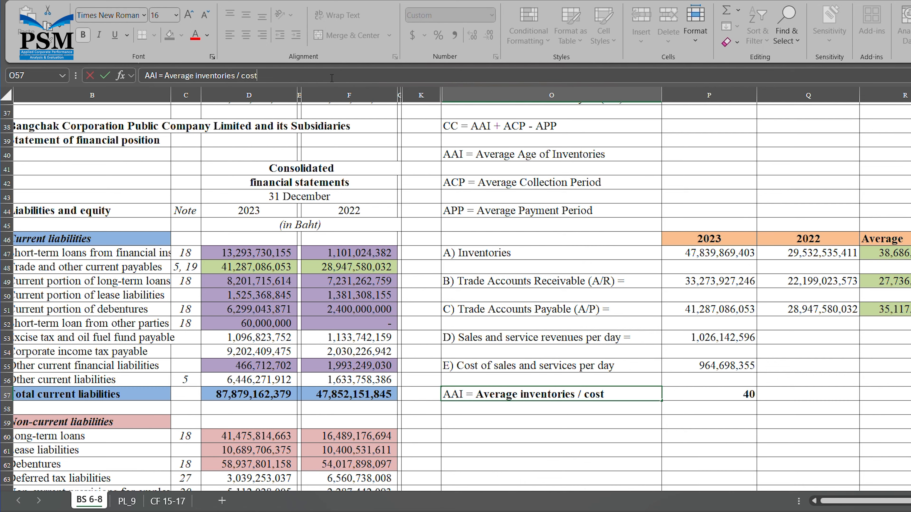
pyautogui.write(' of sales per day')
pyautogui.press('Return')
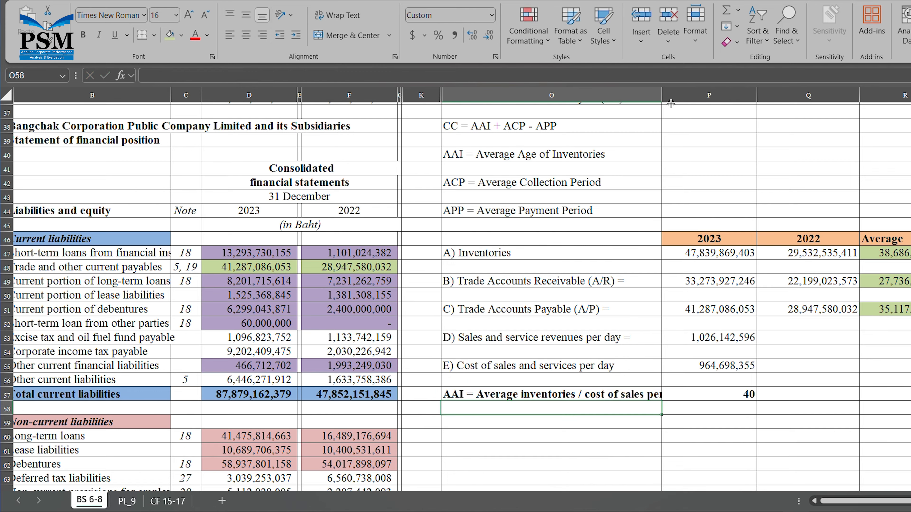
pyautogui.moveTo(669, 100); pyautogui.dragTo(694, 106)
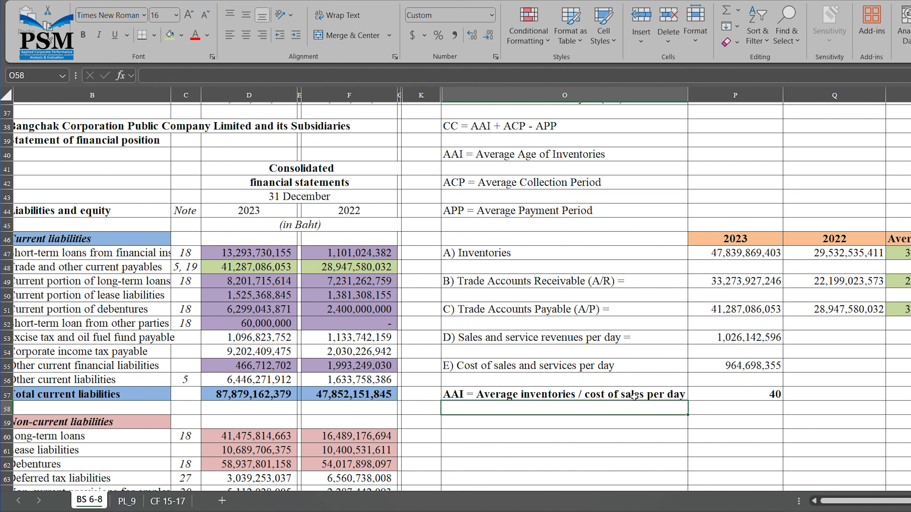
pyautogui.click(574, 398)
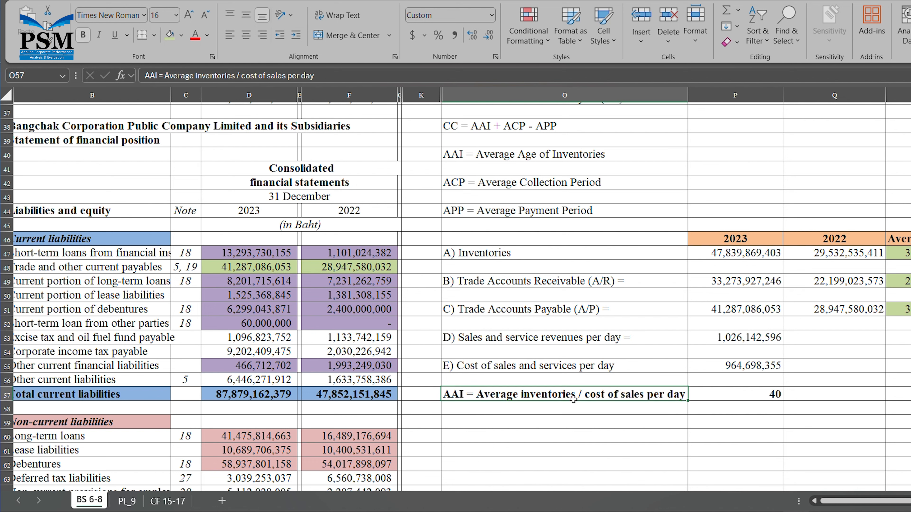
pyautogui.moveTo(694, 102); pyautogui.dragTo(722, 114)
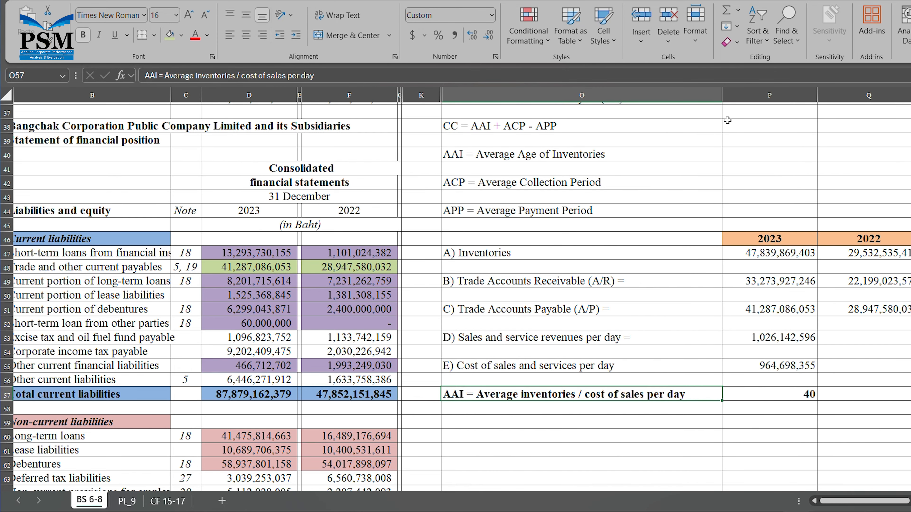
# - Retype the label ending as 'Average inventories / Cost of Sales & Services per day' and widen column O to fit
pyautogui.click(423, 82)
pyautogui.press('BackSpace')
pyautogui.press('BackSpace')
pyautogui.press('BackSpace')
pyautogui.press('BackSpace')
pyautogui.press('BackSpace')
pyautogui.press('BackSpace')
pyautogui.press('BackSpace')
pyautogui.press('BackSpace')
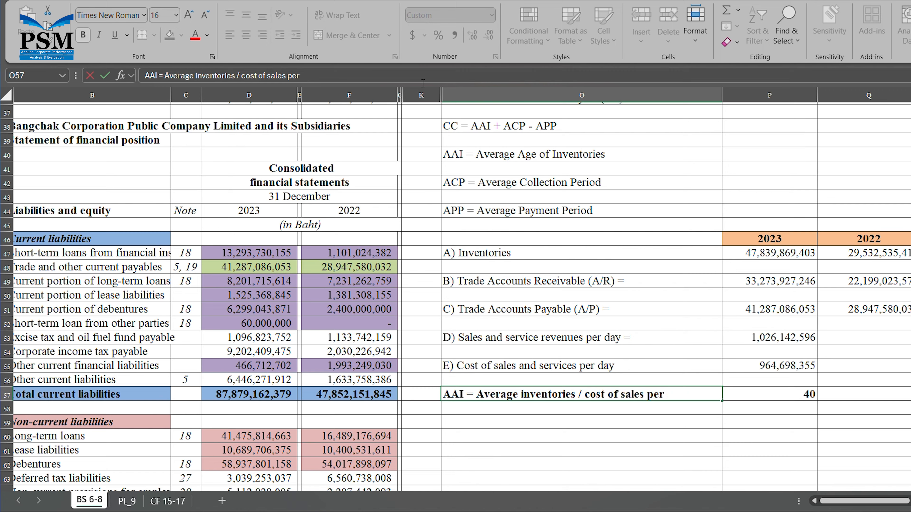
pyautogui.press('BackSpace')
pyautogui.press('BackSpace')
pyautogui.press('BackSpace')
pyautogui.press('BackSpace')
pyautogui.press('BackSpace')
pyautogui.press('BackSpace')
pyautogui.press('BackSpace')
pyautogui.press('BackSpace')
pyautogui.press('BackSpace')
pyautogui.press('BackSpace')
pyautogui.press('BackSpace')
pyautogui.press('BackSpace')
pyautogui.press('BackSpace')
pyautogui.press('BackSpace')
pyautogui.press('BackSpace')
pyautogui.press('BackSpace')
pyautogui.press('BackSpace')
pyautogui.press('BackSpace')
pyautogui.press('BackSpace')
pyautogui.press('BackSpace')
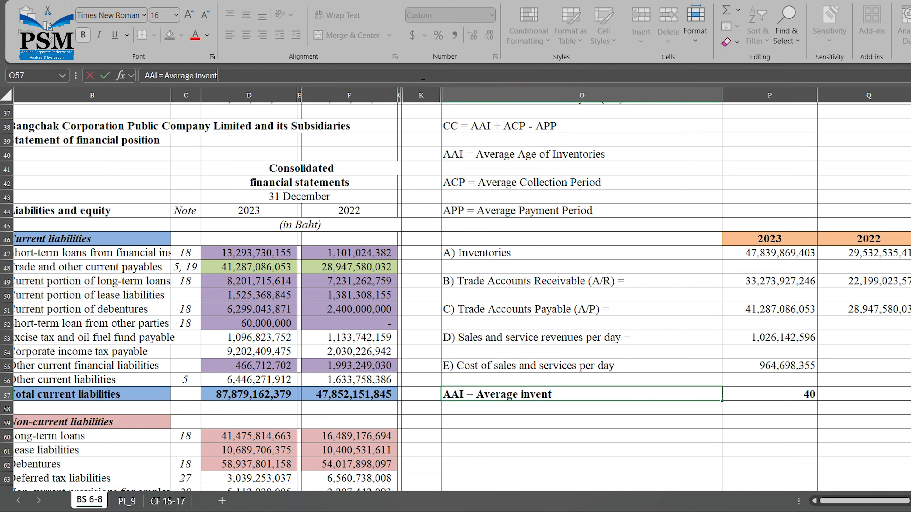
pyautogui.press('BackSpace')
pyautogui.press('BackSpace')
pyautogui.press('BackSpace')
pyautogui.press('BackSpace')
pyautogui.press('BackSpace')
pyautogui.press('BackSpace')
pyautogui.press('BackSpace')
pyautogui.press('BackSpace')
pyautogui.press('BackSpace')
pyautogui.press('BackSpace')
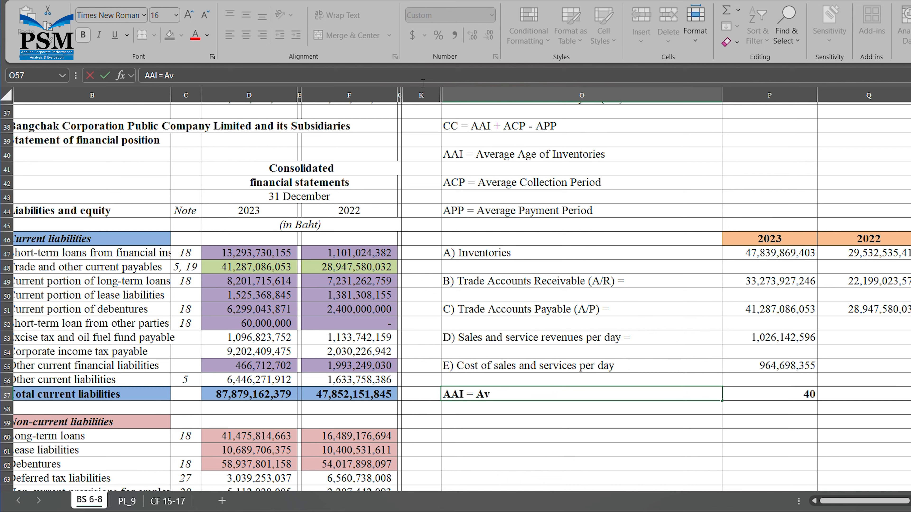
pyautogui.press('BackSpace')
pyautogui.write('Average inven')
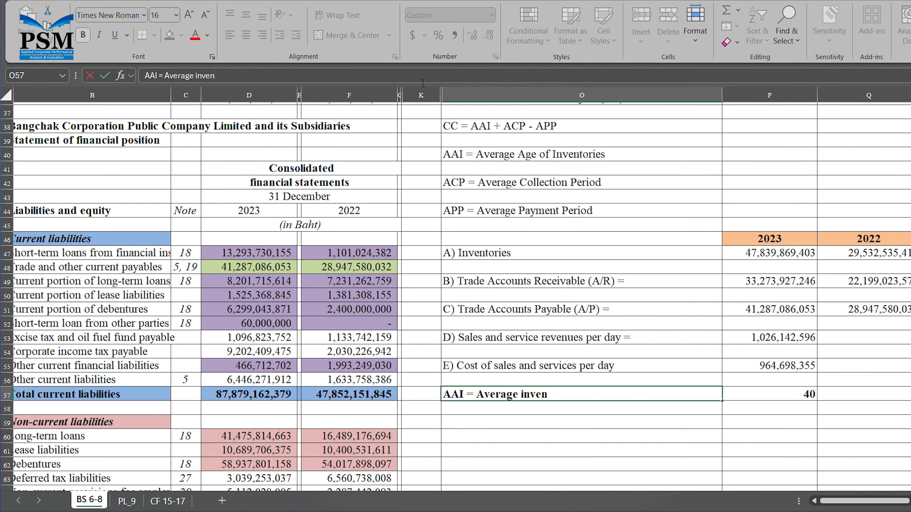
pyautogui.write('tories / Cost of')
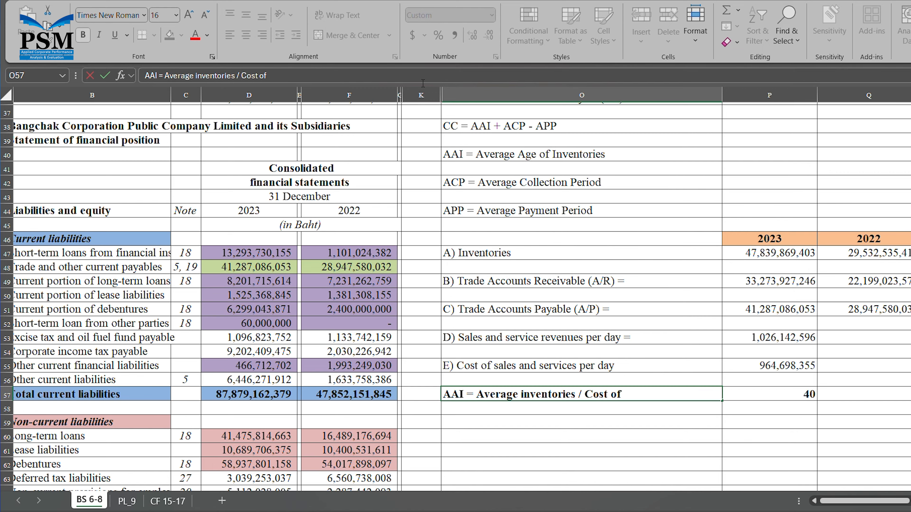
pyautogui.write(' Sales & Service')
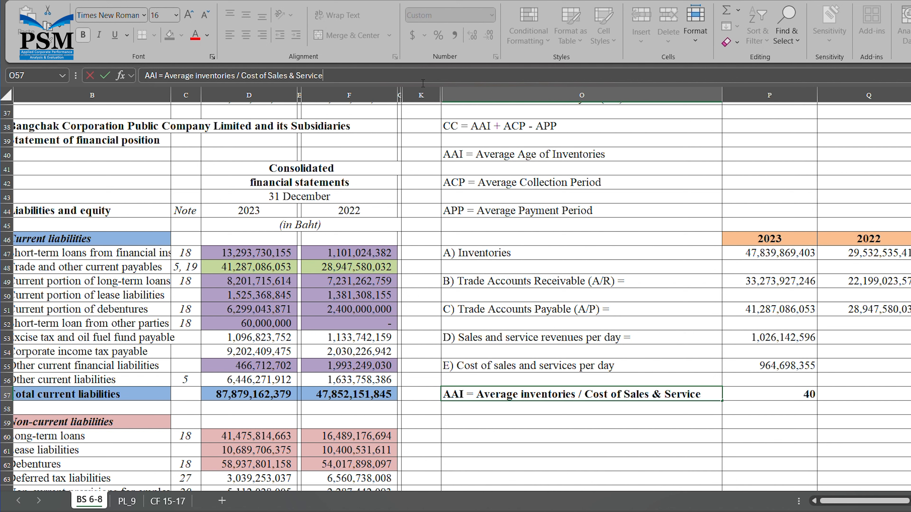
pyautogui.write('s per day')
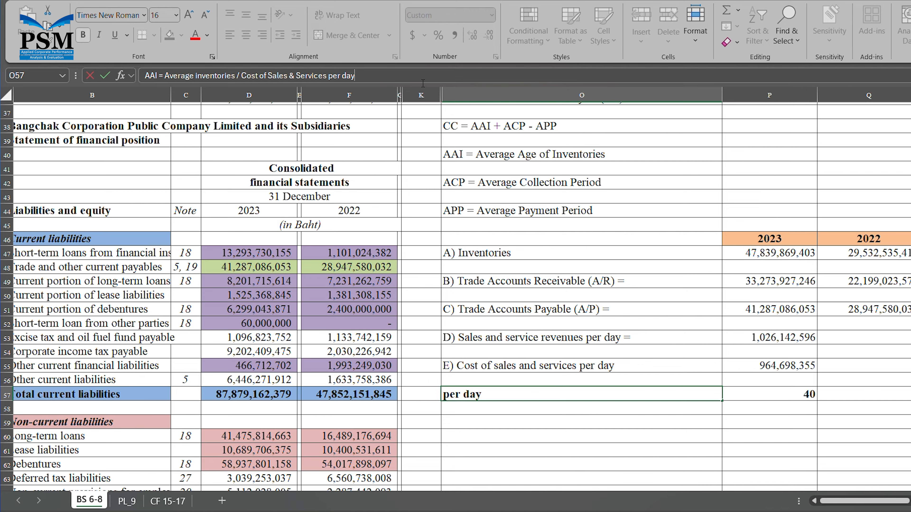
pyautogui.press('Return')
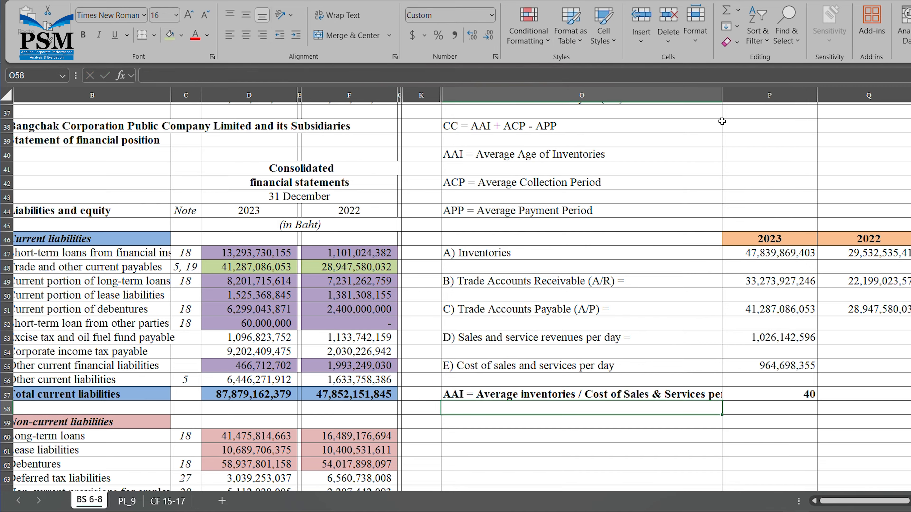
pyautogui.moveTo(722, 96); pyautogui.dragTo(757, 103)
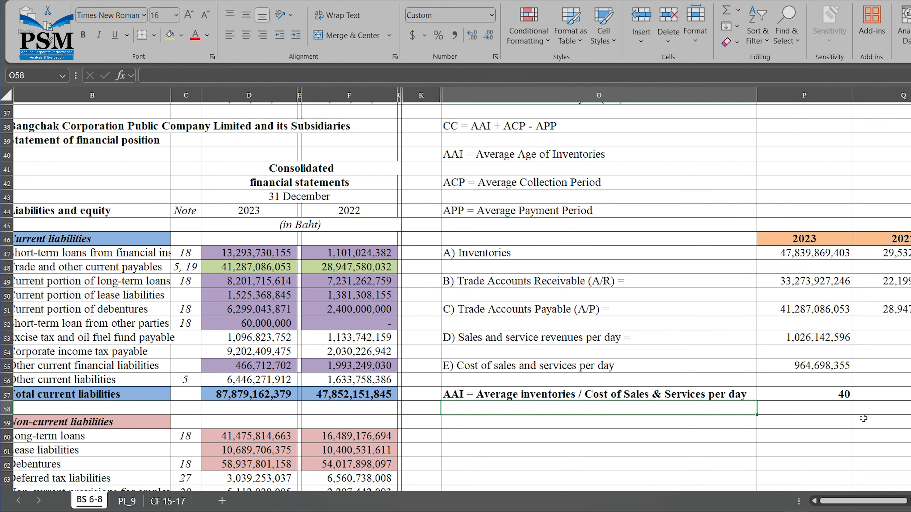
pyautogui.click(841, 398)
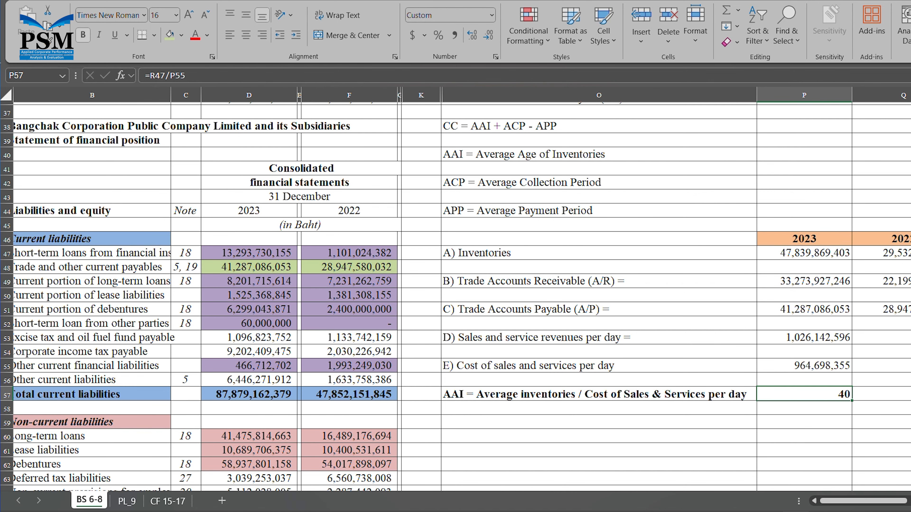
# - Clear the AAI result and shade the cost of sales per day value in P55 light green
pyautogui.hscroll(4, 842, 477)
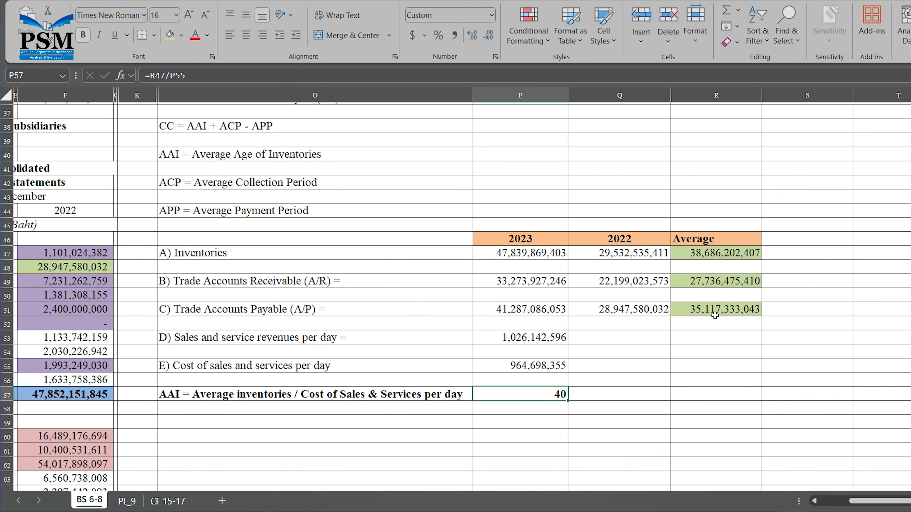
pyautogui.press('Delete')
pyautogui.click(740, 255)
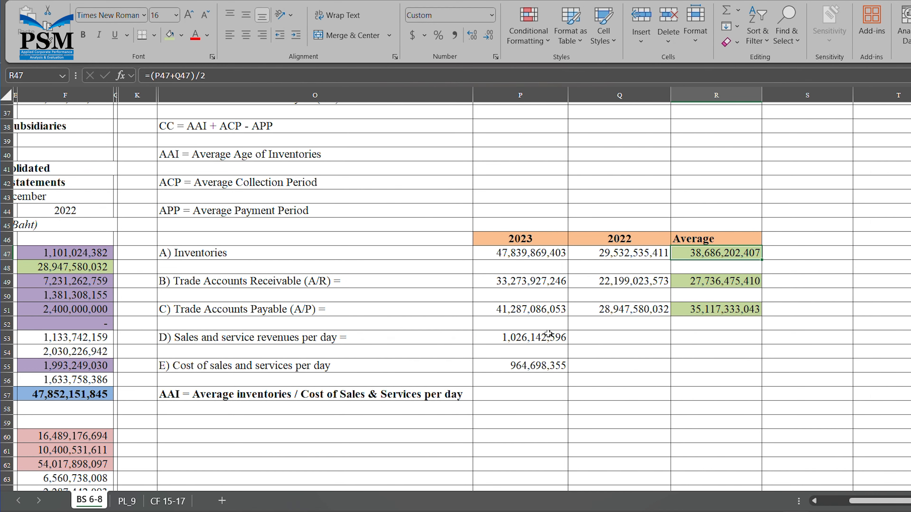
pyautogui.click(536, 366)
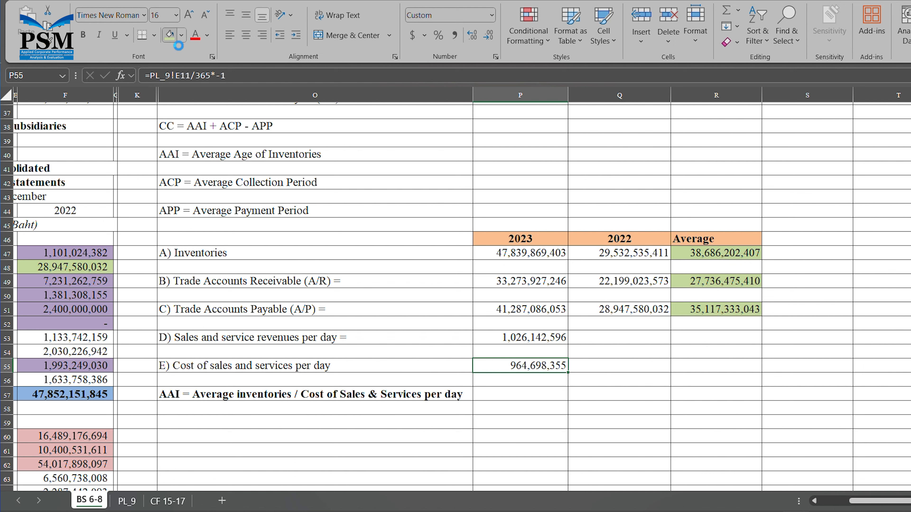
pyautogui.click(170, 36)
# - Re-enter 2023 AAI in P57 as =R47/P55, showing 40
pyautogui.click(510, 401)
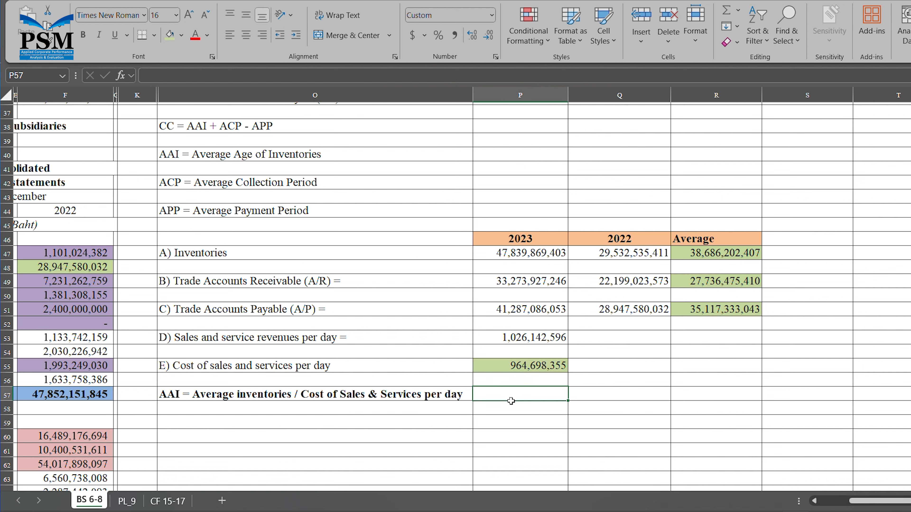
pyautogui.write('=')
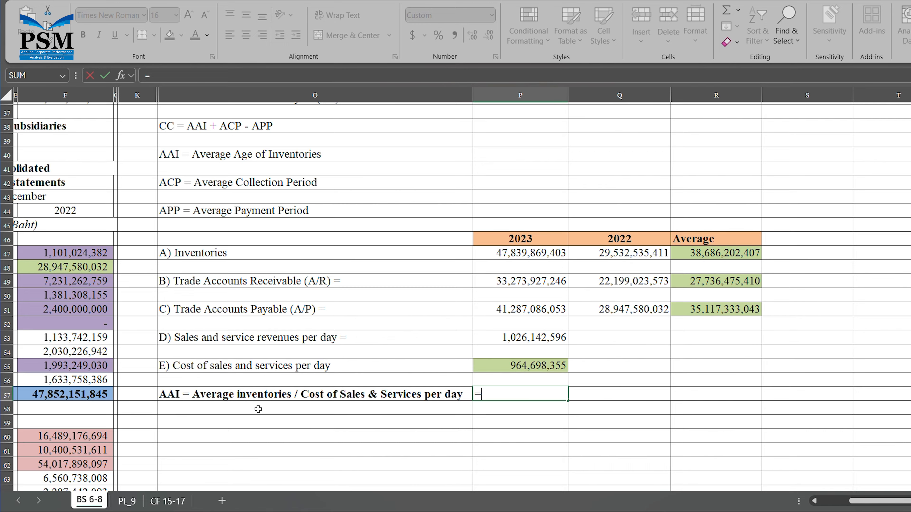
pyautogui.click(711, 255)
pyautogui.write('/')
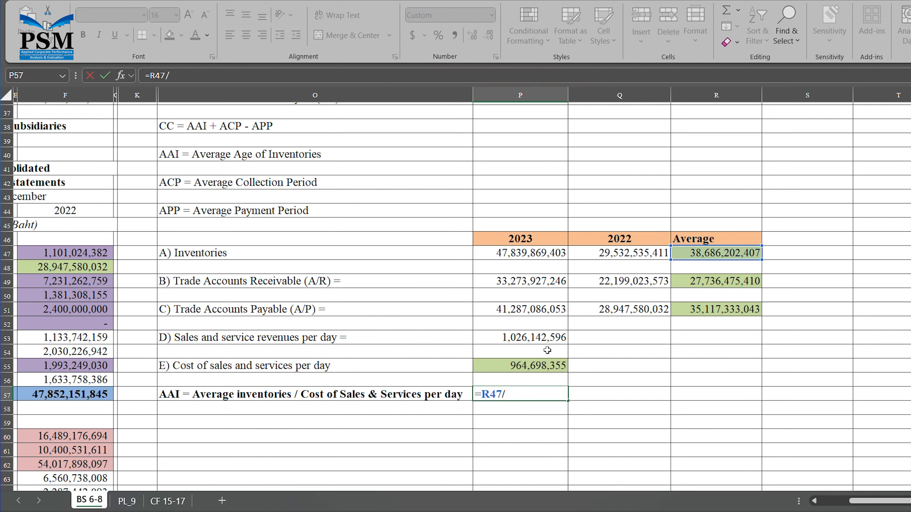
pyautogui.click(541, 370)
pyautogui.press('Return')
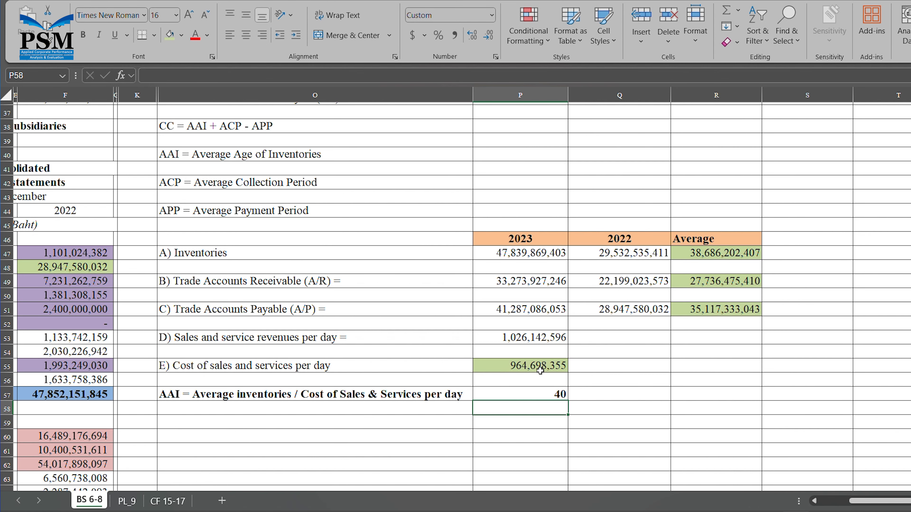
# - Add a 'days' unit in Q57 beside the AAI result and begin an 'ACP =' label below
pyautogui.click(606, 399)
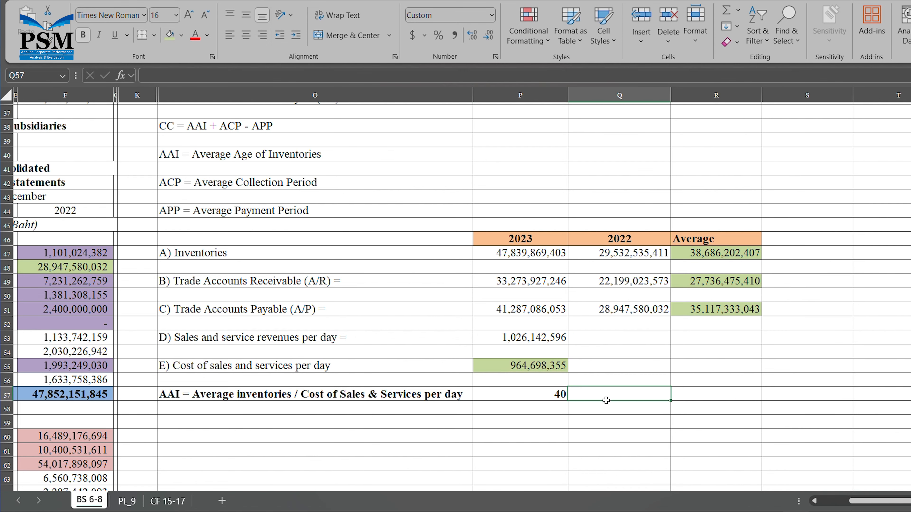
pyautogui.write('days')
pyautogui.press('Return')
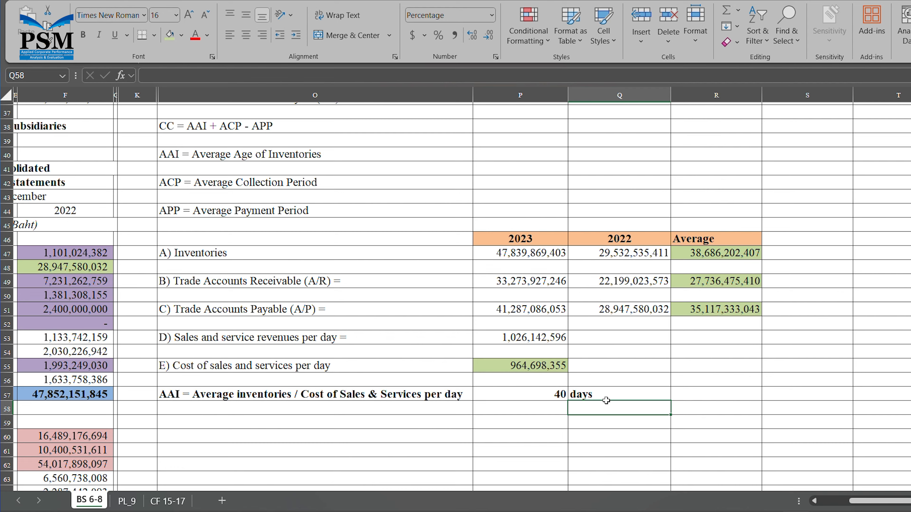
pyautogui.click(214, 426)
pyautogui.write('AC')
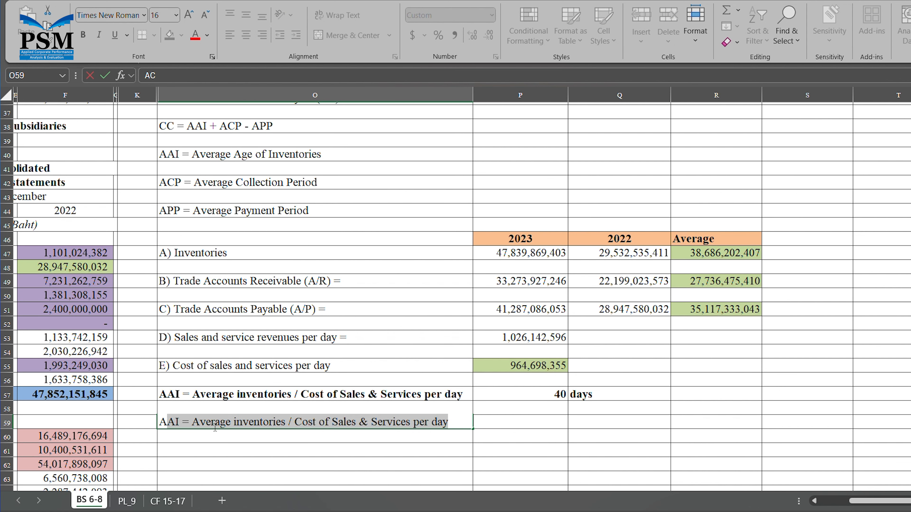
pyautogui.write('P =')
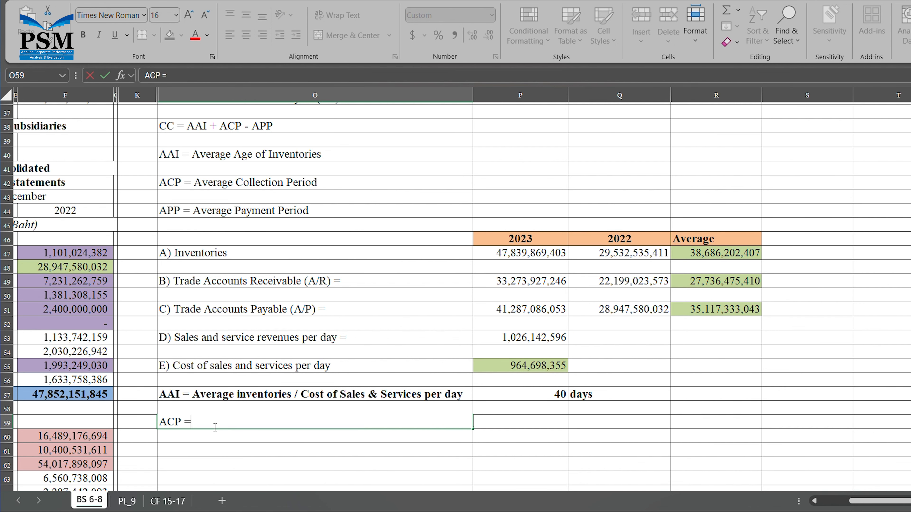
# - Complete the row 59 label as 'ACP = Average trade accounts receivable / sales revenues per day'
pyautogui.press('Tab')
pyautogui.click(213, 427)
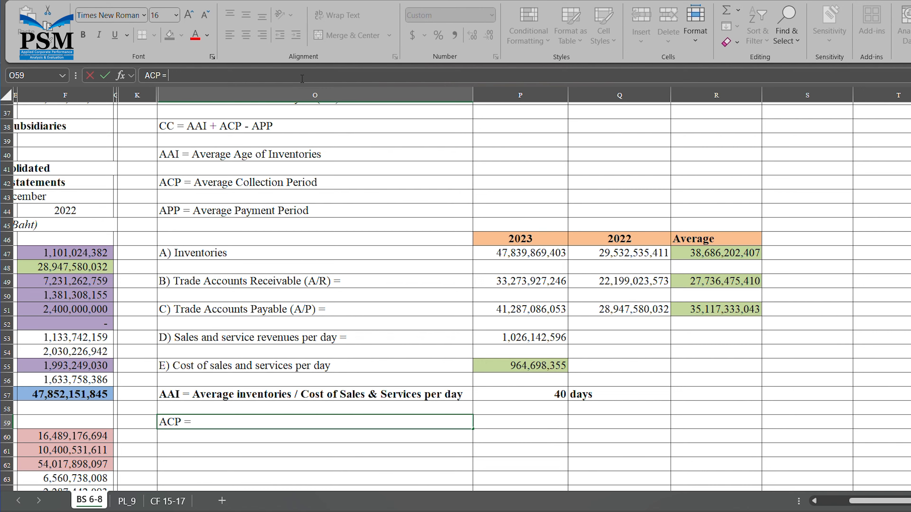
pyautogui.write('Average tra')
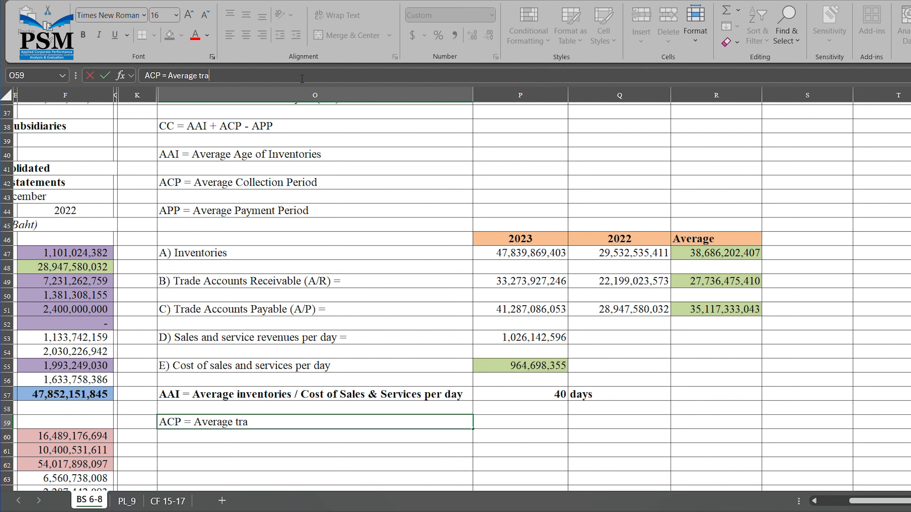
pyautogui.write('de accounts receivable')
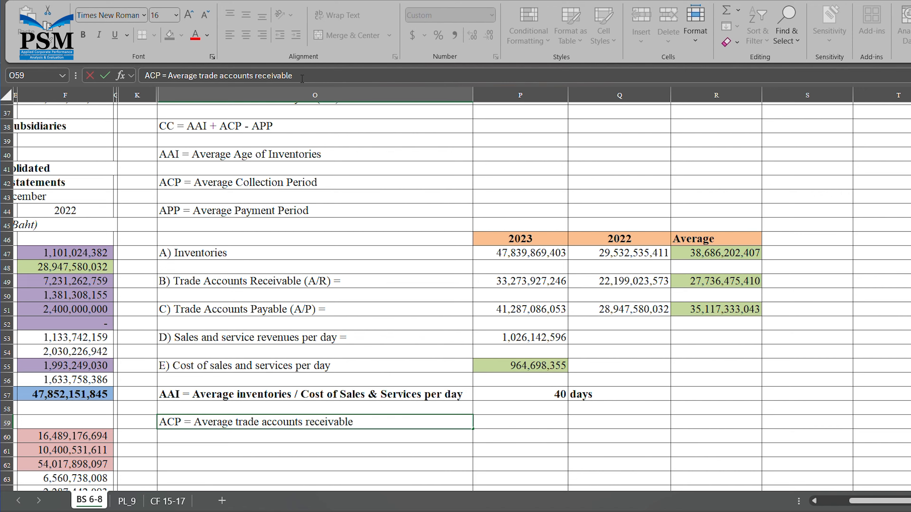
pyautogui.write(' / sales revenues pe')
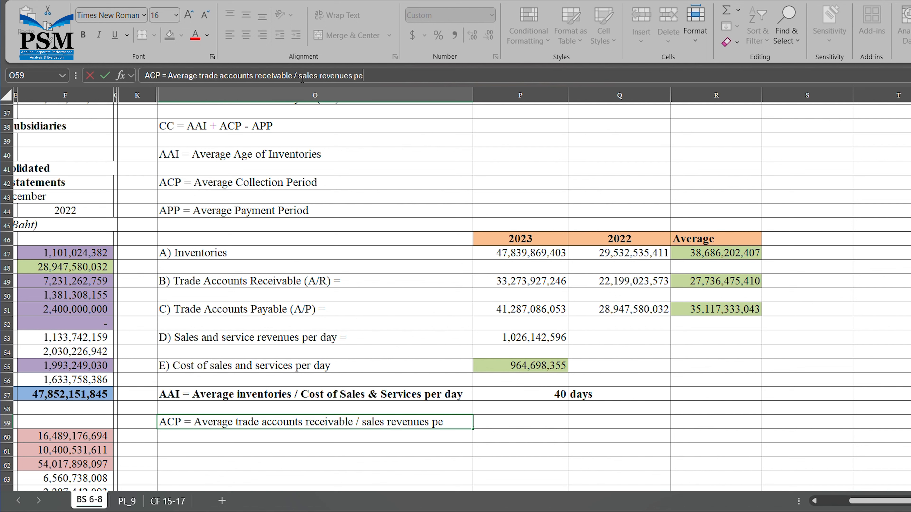
pyautogui.write('r day')
pyautogui.doubleClick(534, 424)
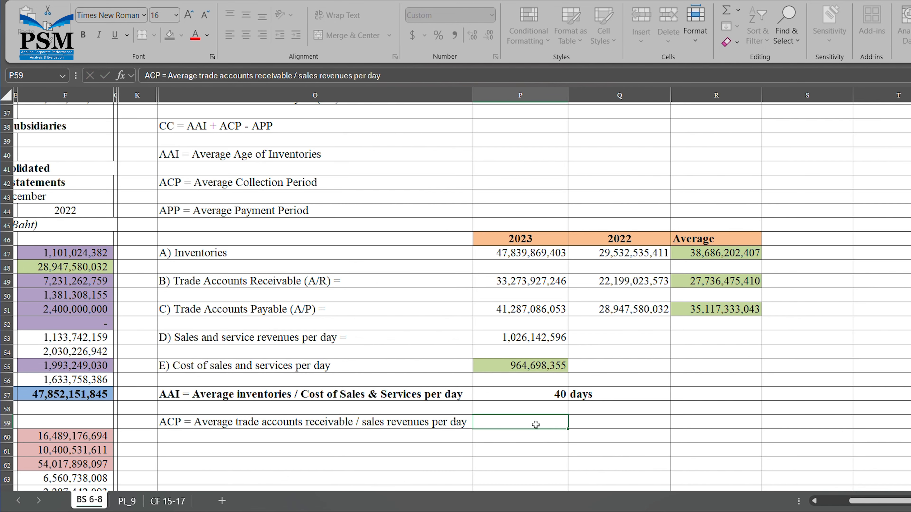
pyautogui.click(534, 459)
pyautogui.click(547, 425)
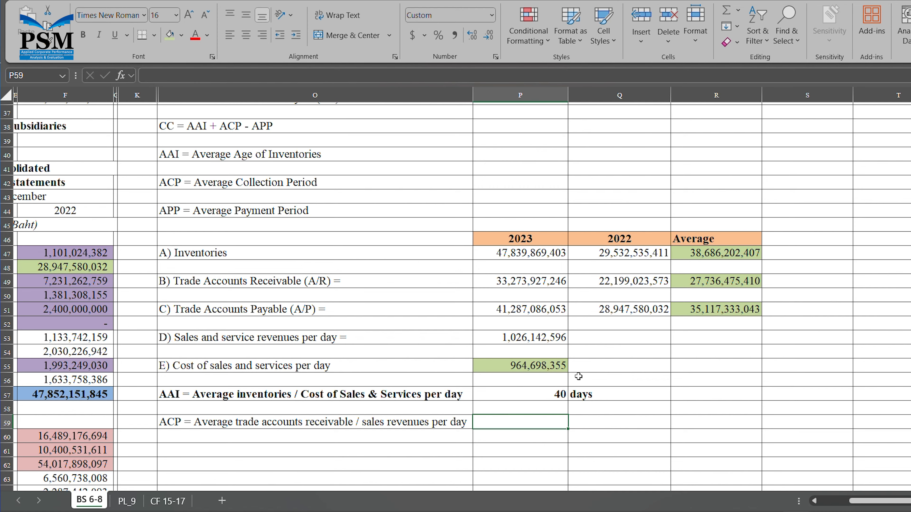
# - Shade the sales revenues per day value in P53 and average receivables in R49 yellow
pyautogui.click(542, 341)
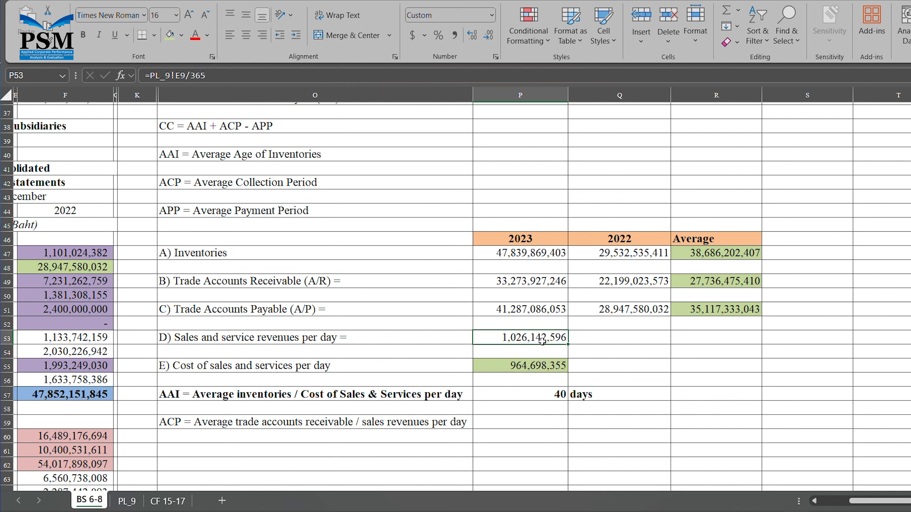
pyautogui.click(182, 36)
pyautogui.click(199, 157)
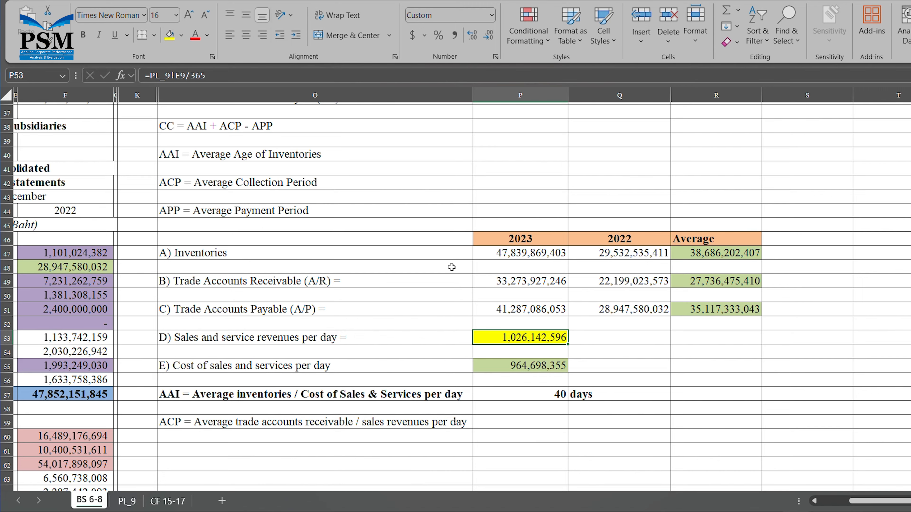
pyautogui.click(704, 282)
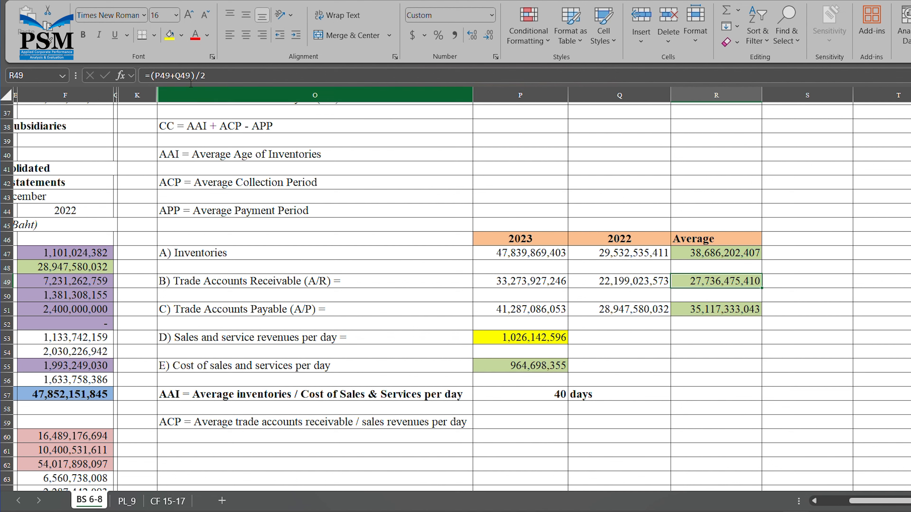
pyautogui.click(169, 35)
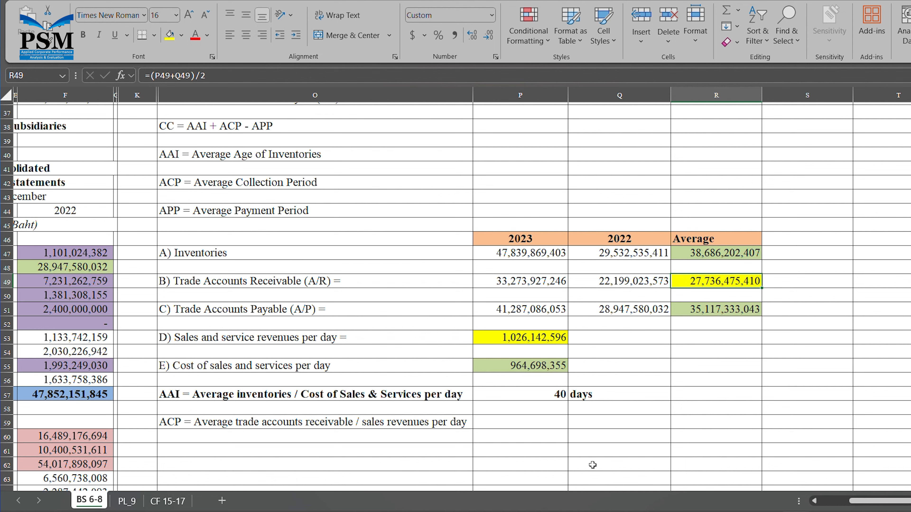
# - Start the 2023 ACP formula in P59 as =R49/
pyautogui.click(554, 428)
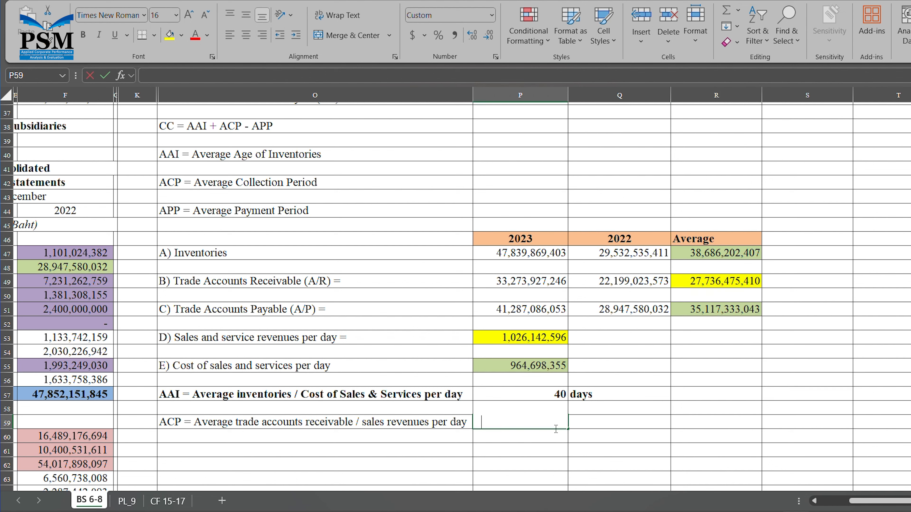
pyautogui.write('=')
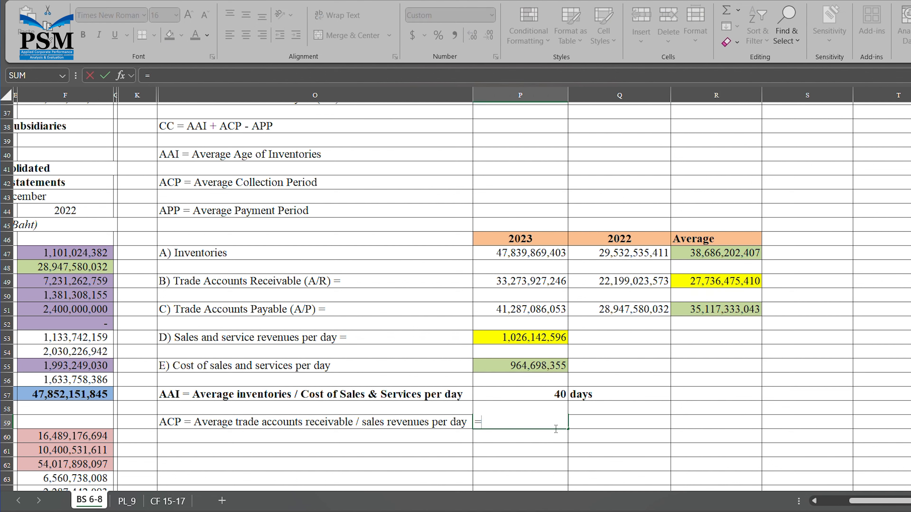
pyautogui.click(719, 285)
pyautogui.write('/')
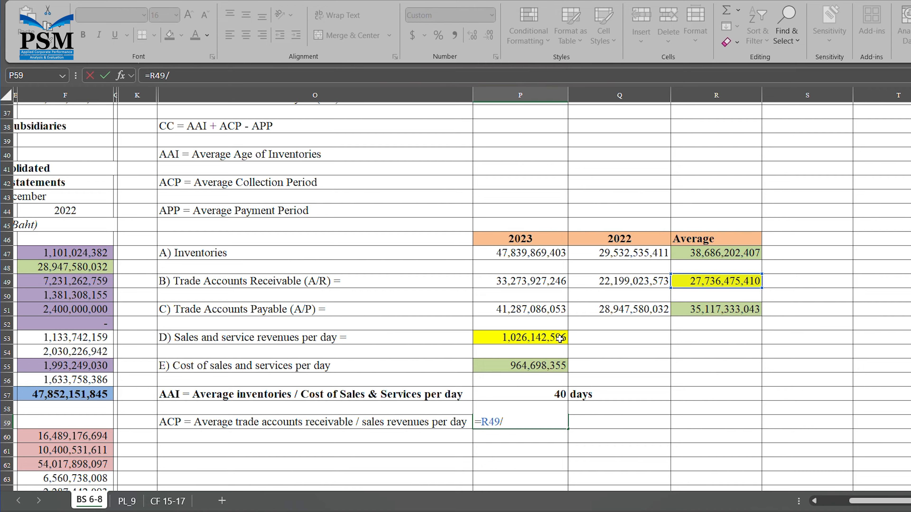
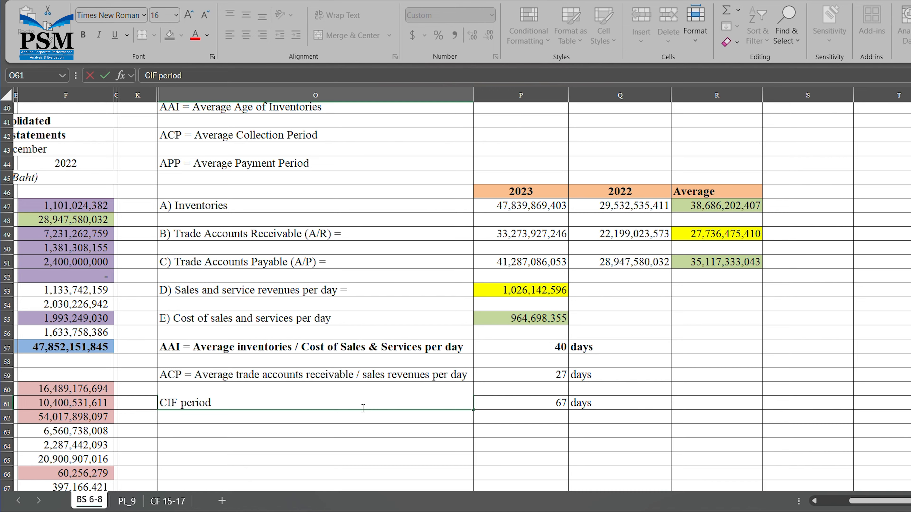
# - Label row 63 as 'APP = Average trade accounts payable / cost of sales per day ='
pyautogui.click(275, 437)
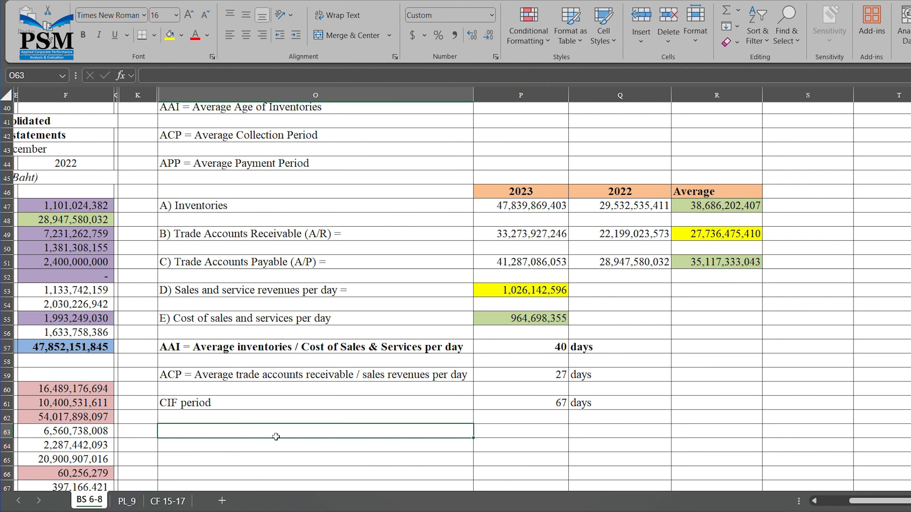
pyautogui.write('AP')
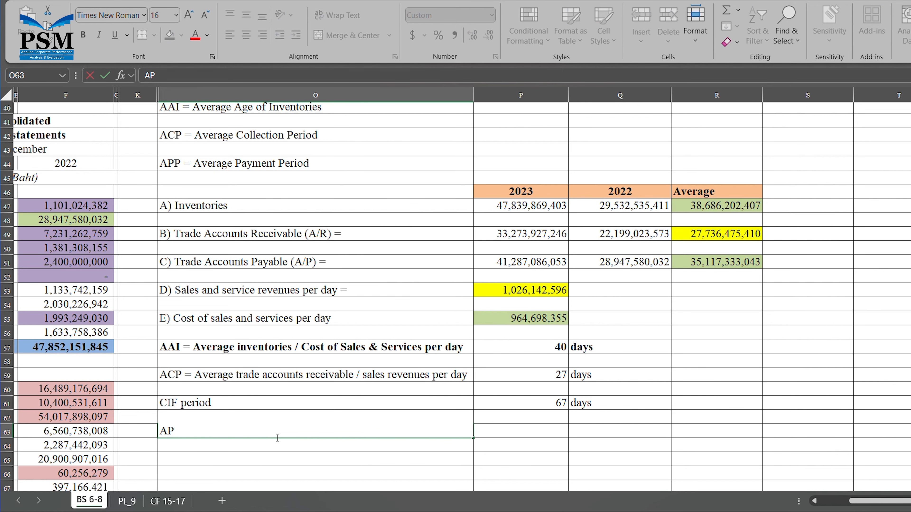
pyautogui.write('P = Average tra')
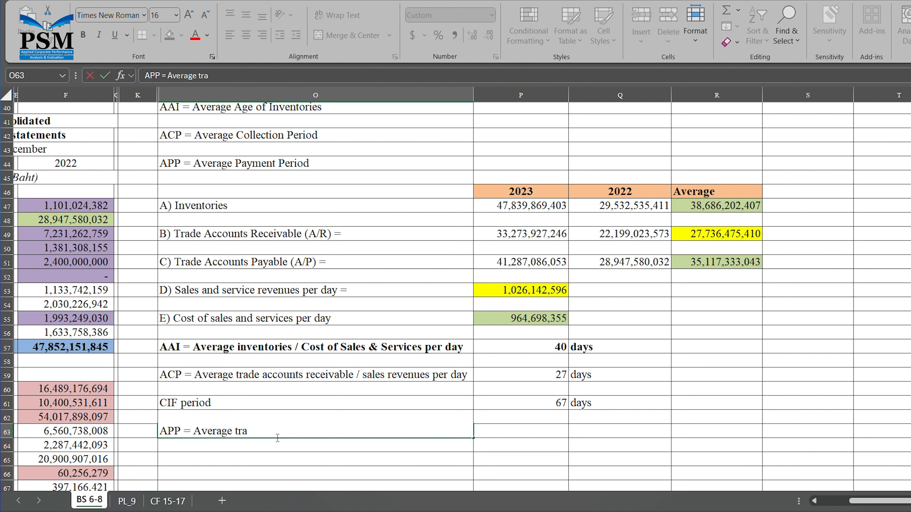
pyautogui.write('de accounts payble')
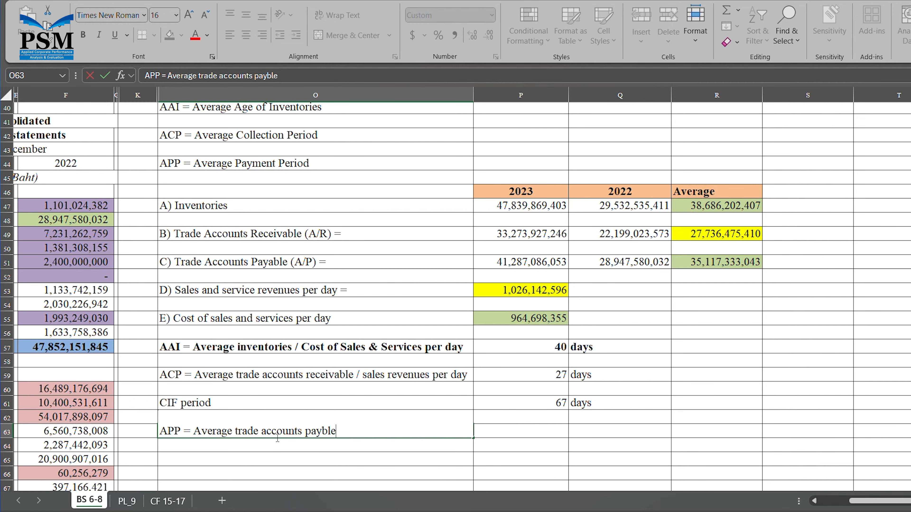
pyautogui.press('BackSpace')
pyautogui.press('BackSpace')
pyautogui.press('BackSpace')
pyautogui.write('able / cost of ')
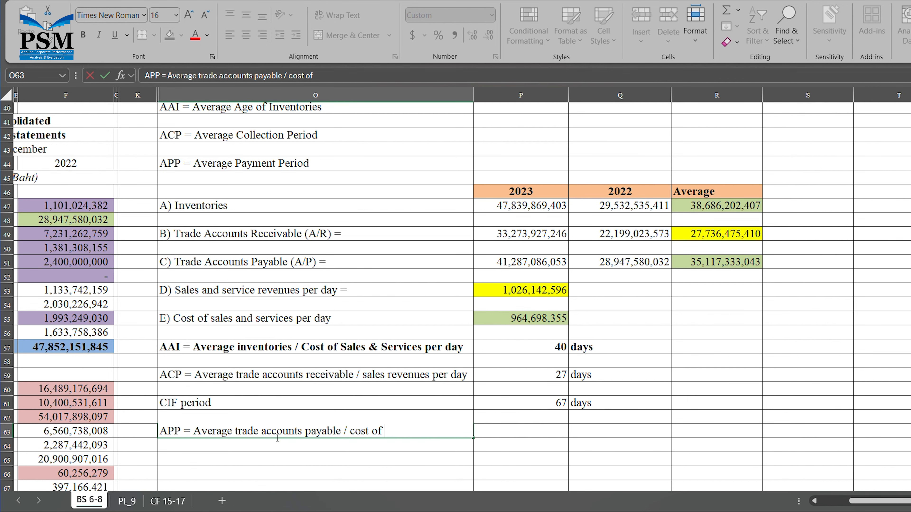
pyautogui.write('sales per day =')
# - Enter the APP formula =R51/P55 in P63, returning 36
pyautogui.press('Tab')
pyautogui.write('=')
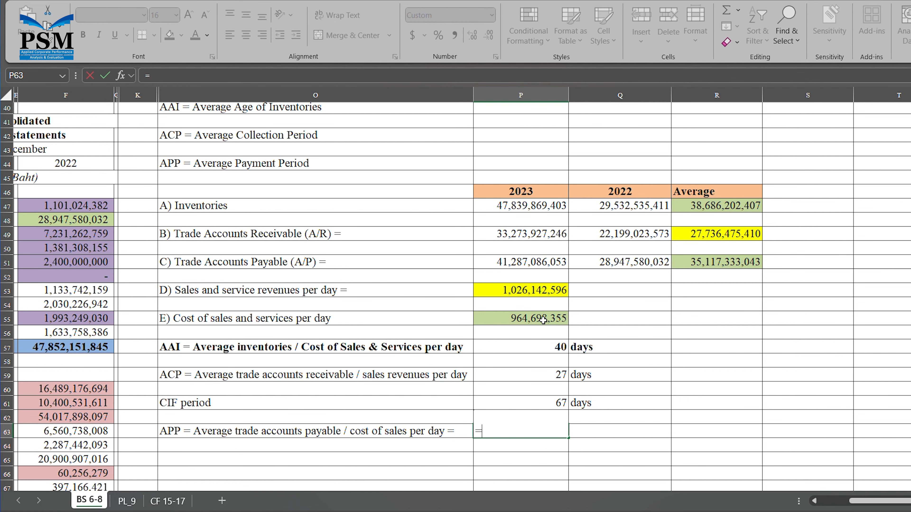
pyautogui.click(707, 265)
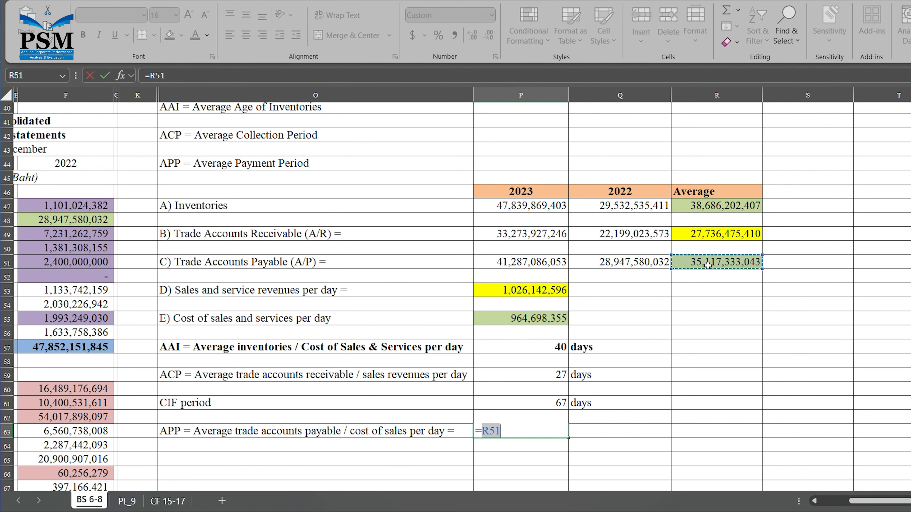
pyautogui.write('/')
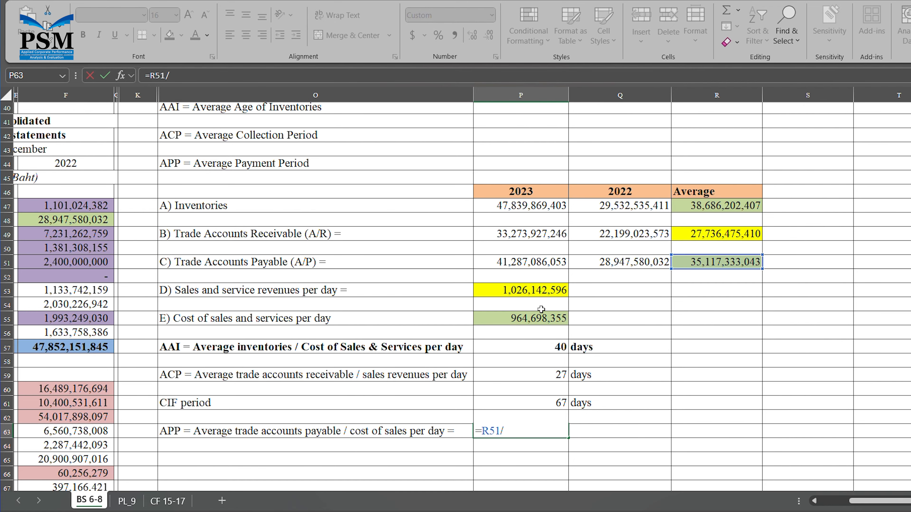
pyautogui.click(535, 321)
pyautogui.press('Return')
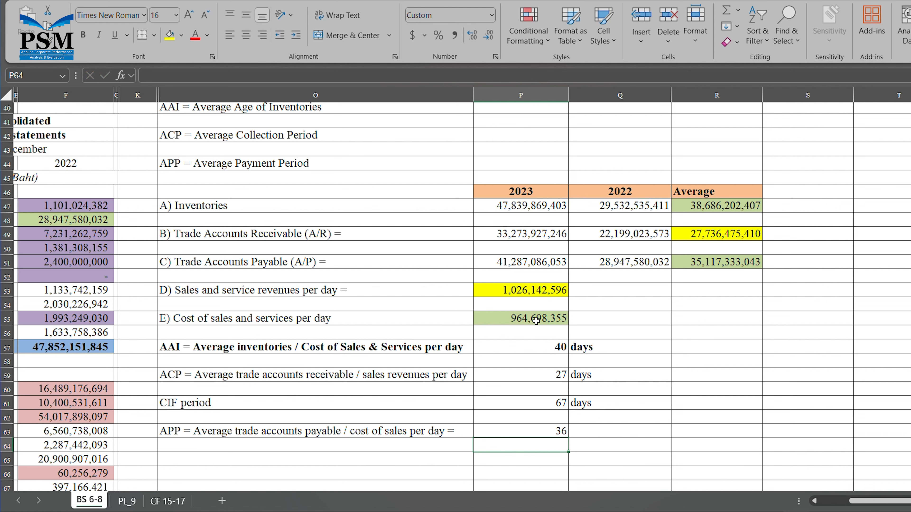
pyautogui.click(556, 433)
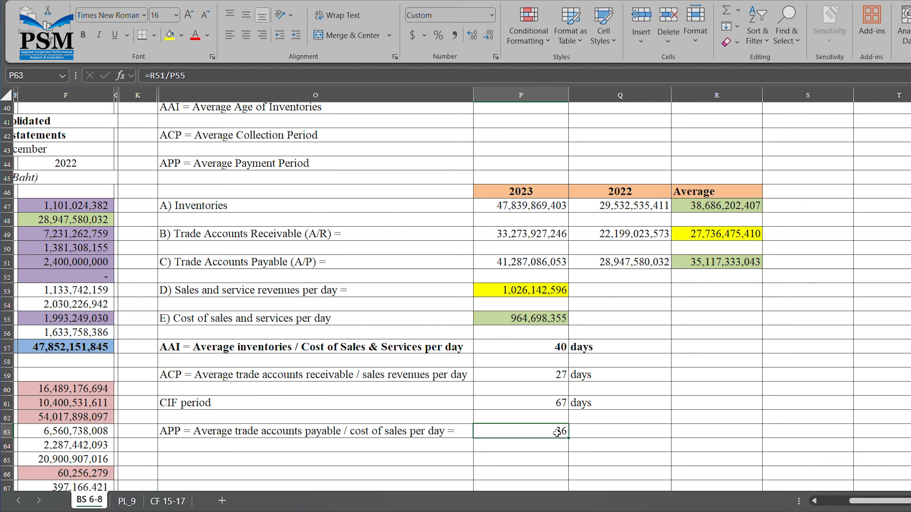
pyautogui.click(329, 466)
# - Add the 'CC = AAI + ACP - APP =' label with formula =P57+P59-P63, returning 31
pyautogui.write('C')
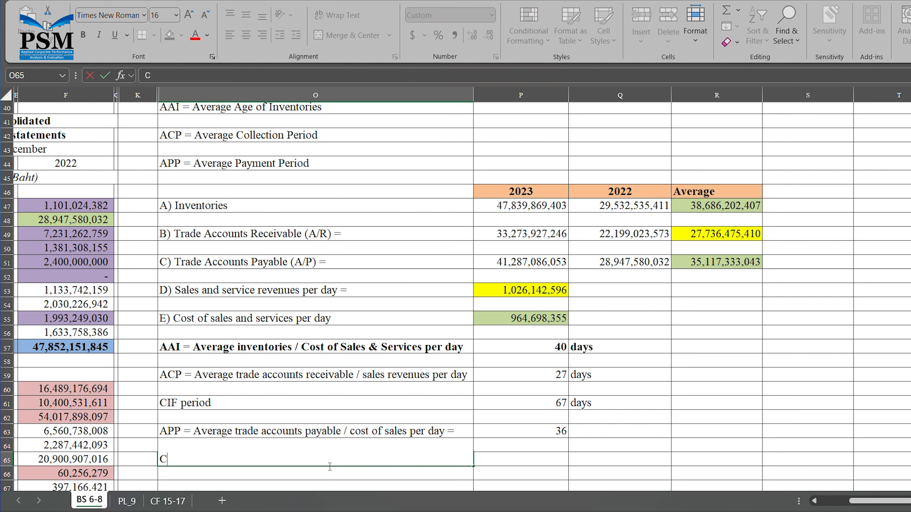
pyautogui.write('C = AAI + ACP - APP')
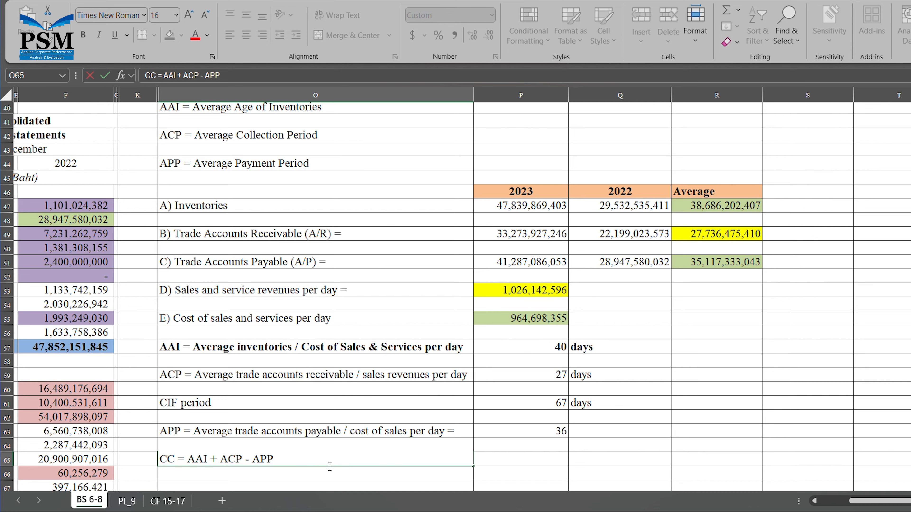
pyautogui.write(' =')
pyautogui.press('Tab')
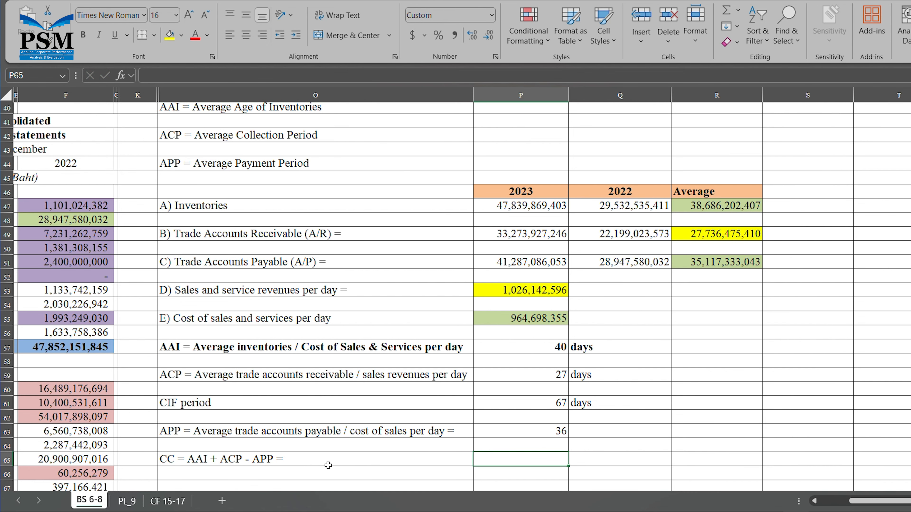
pyautogui.write('=')
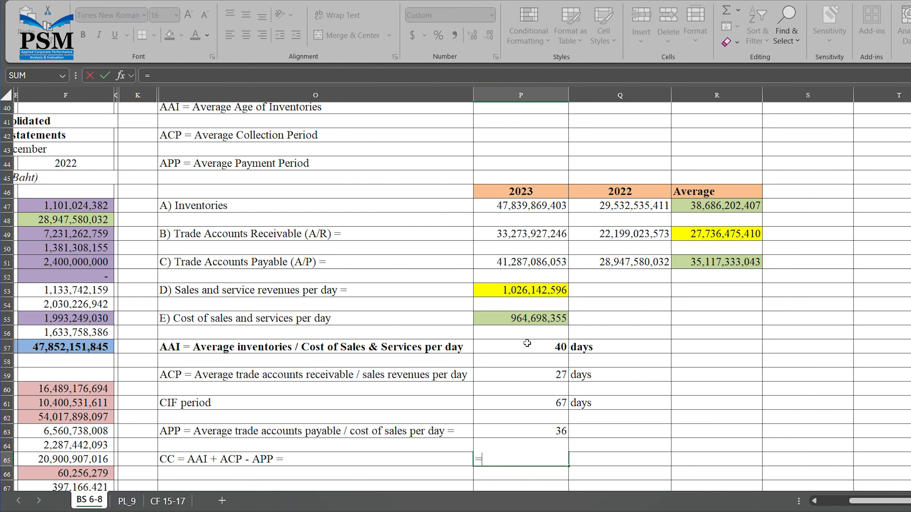
pyautogui.click(534, 349)
pyautogui.write('+')
pyautogui.click(542, 377)
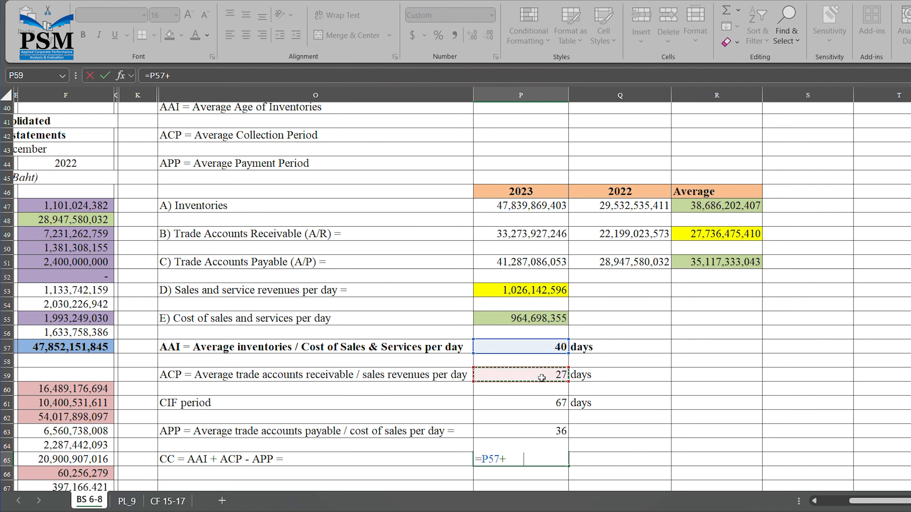
pyautogui.write('-')
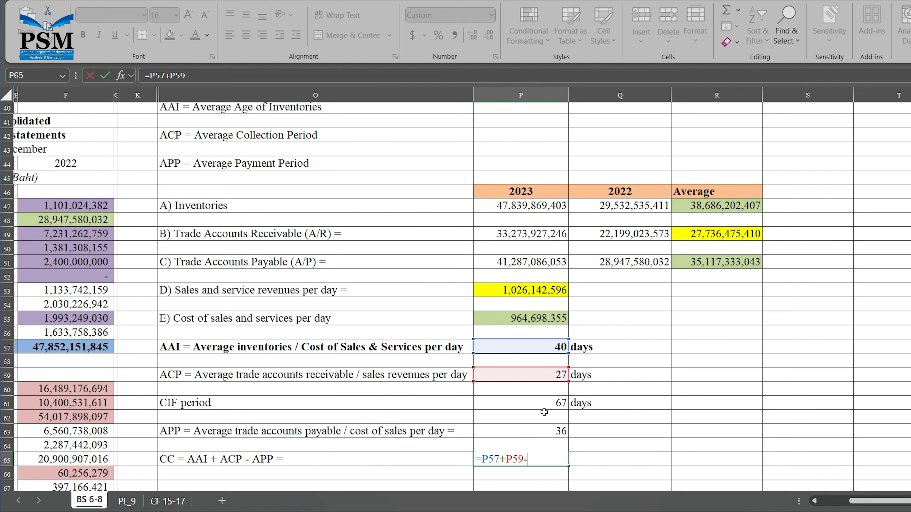
pyautogui.click(542, 438)
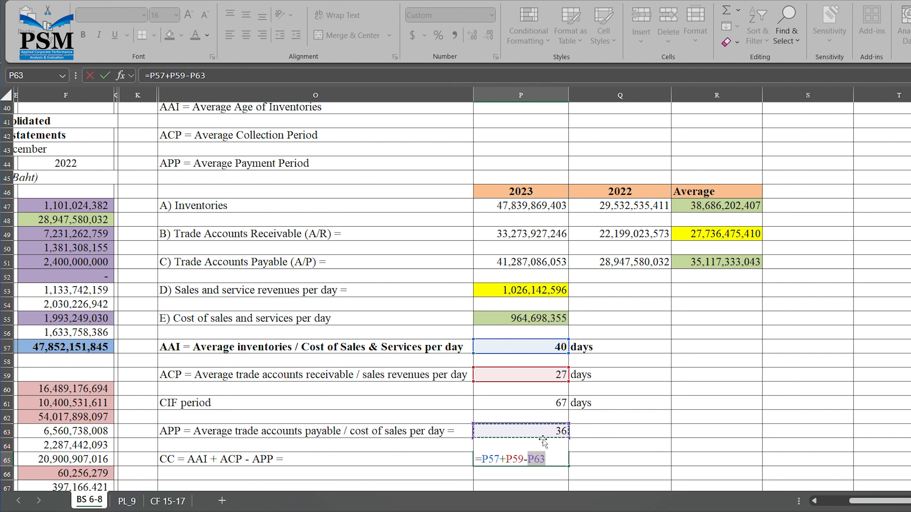
pyautogui.press('Return')
# - Type 'days' beside the APP result 36 and the CC result 31
pyautogui.moveTo(560, 466); pyautogui.dragTo(600, 436)
pyautogui.click(599, 436)
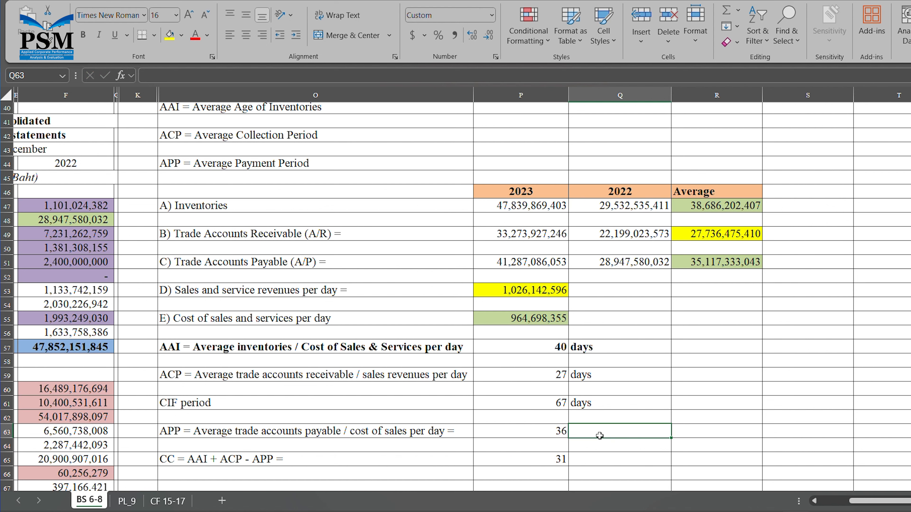
pyautogui.write('days')
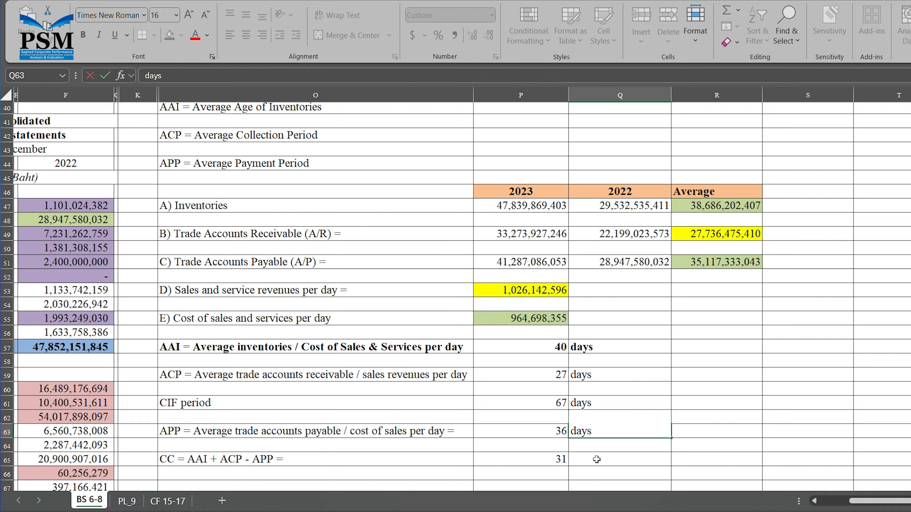
pyautogui.click(597, 459)
pyautogui.write('days')
pyautogui.press('Return')
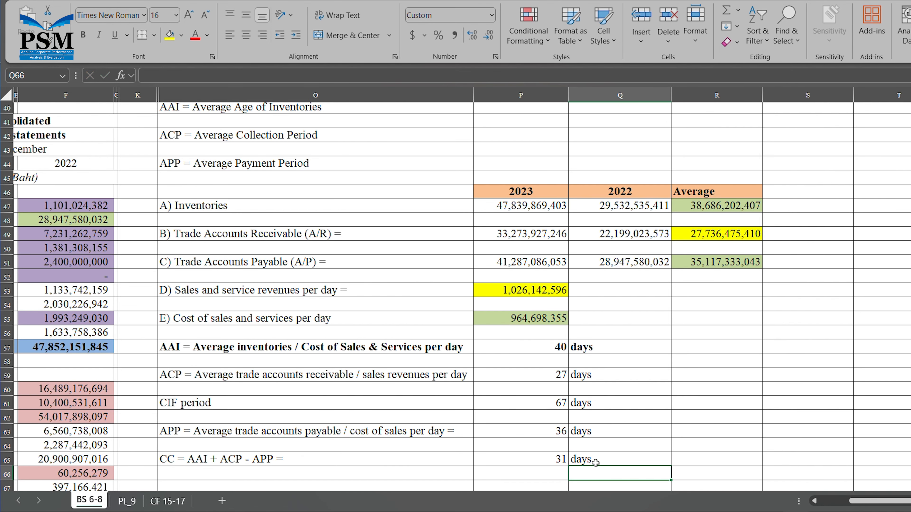
pyautogui.scroll(-2, 574, 461)
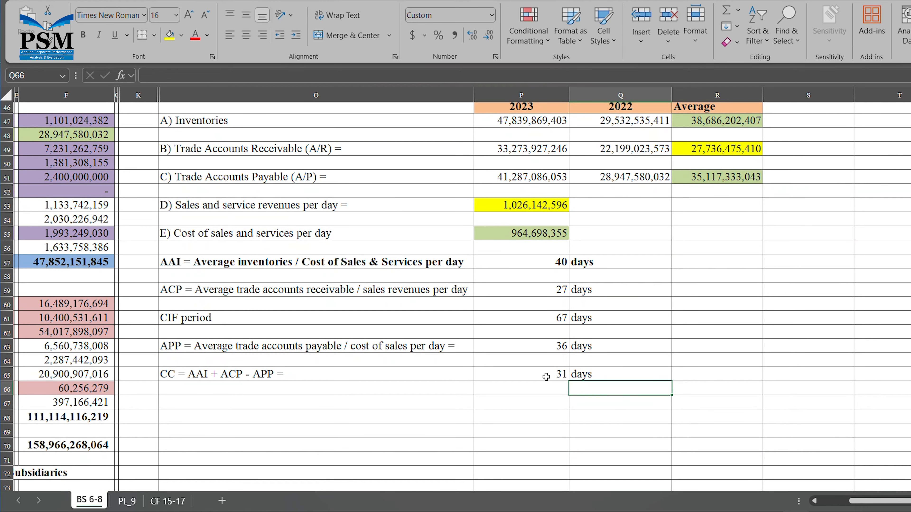
pyautogui.click(545, 376)
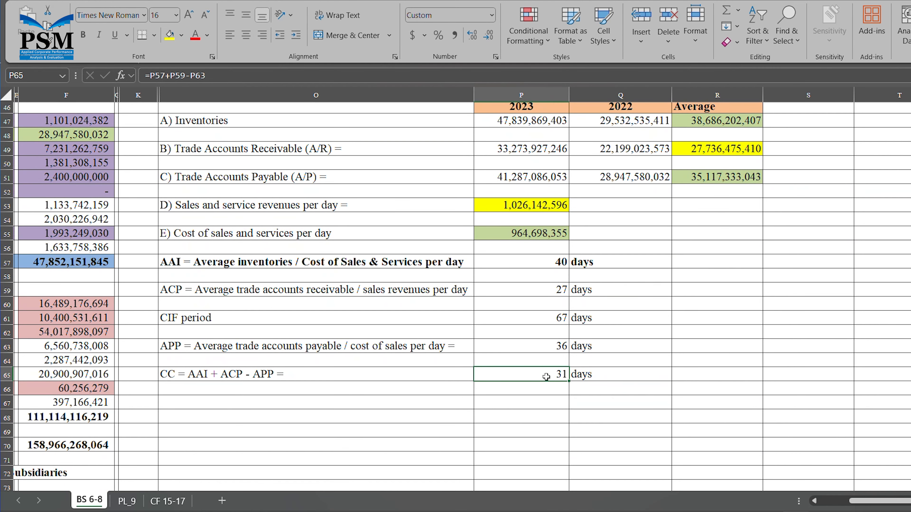
# - Apply a yellow fill to the CC result cell P65 showing 31
pyautogui.click(171, 37)
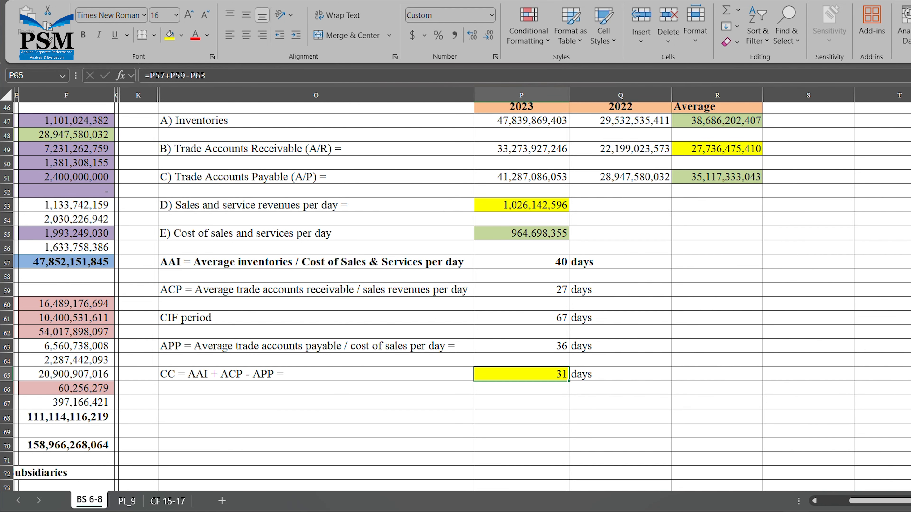
pyautogui.scroll(15, 455, 297)
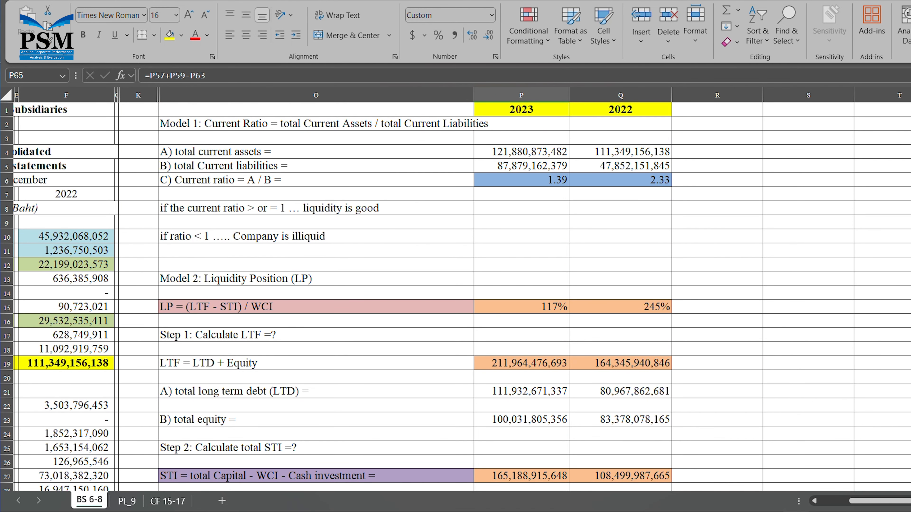
pyautogui.click(558, 183)
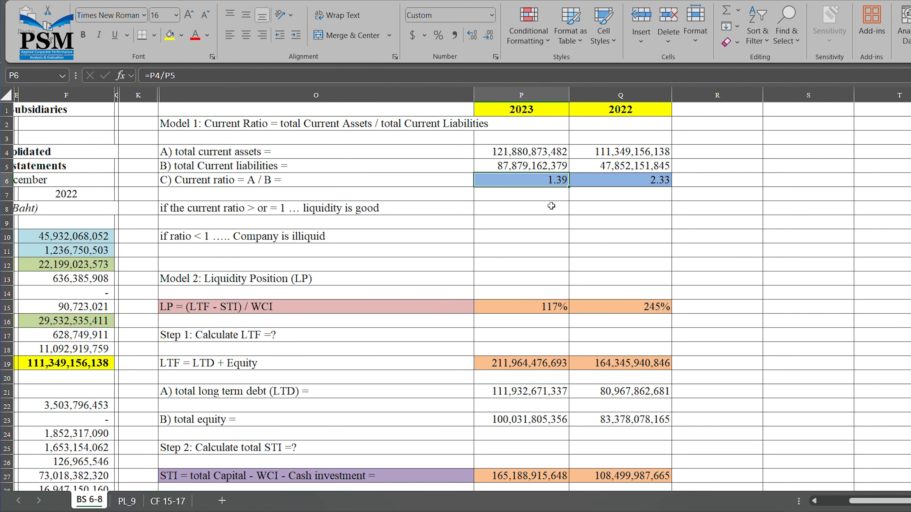
pyautogui.click(829, 406)
pyautogui.scroll(-5, 830, 406)
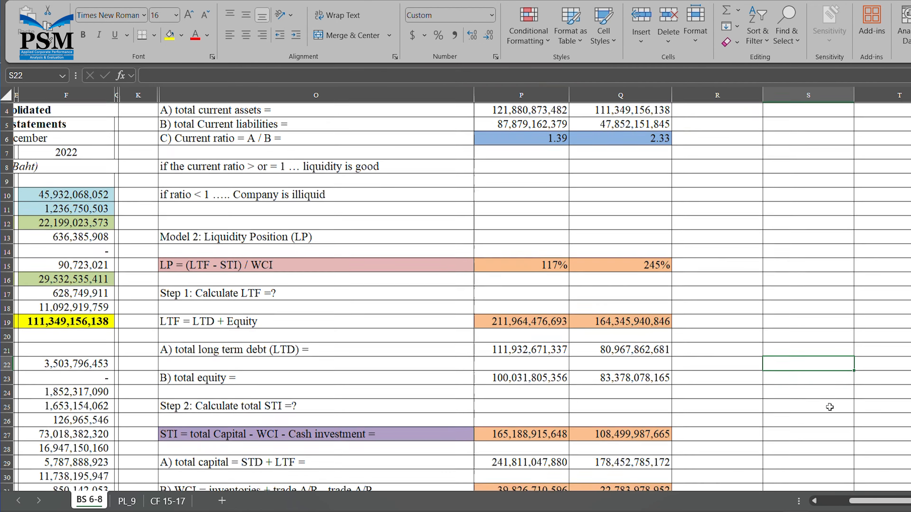
pyautogui.scroll(4, 830, 407)
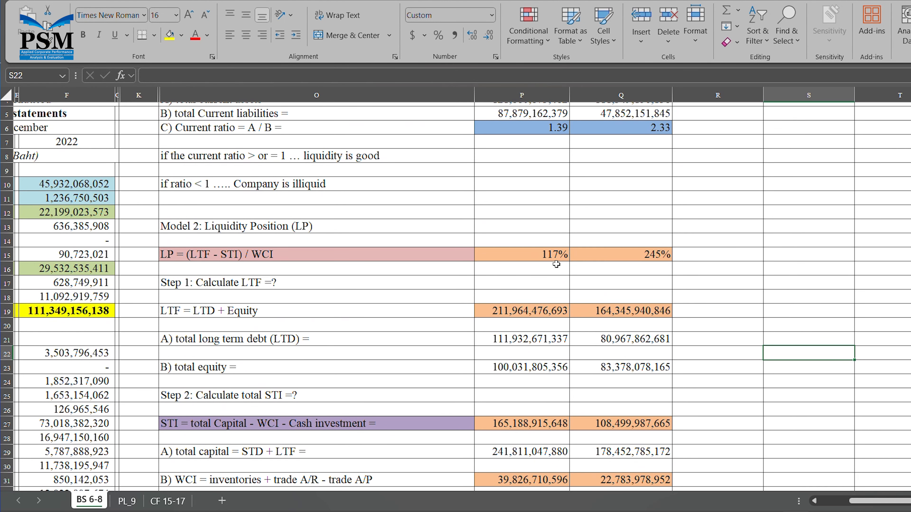
pyautogui.click(558, 255)
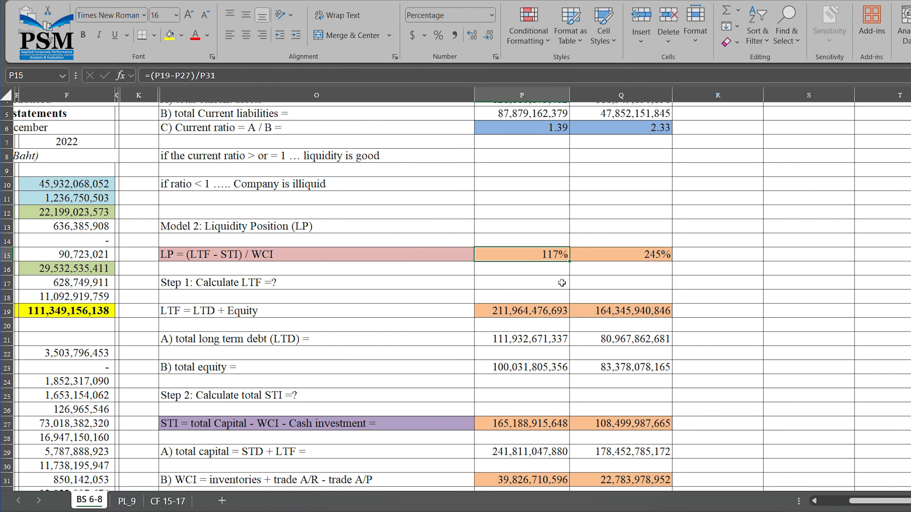
pyautogui.scroll(-5, 561, 283)
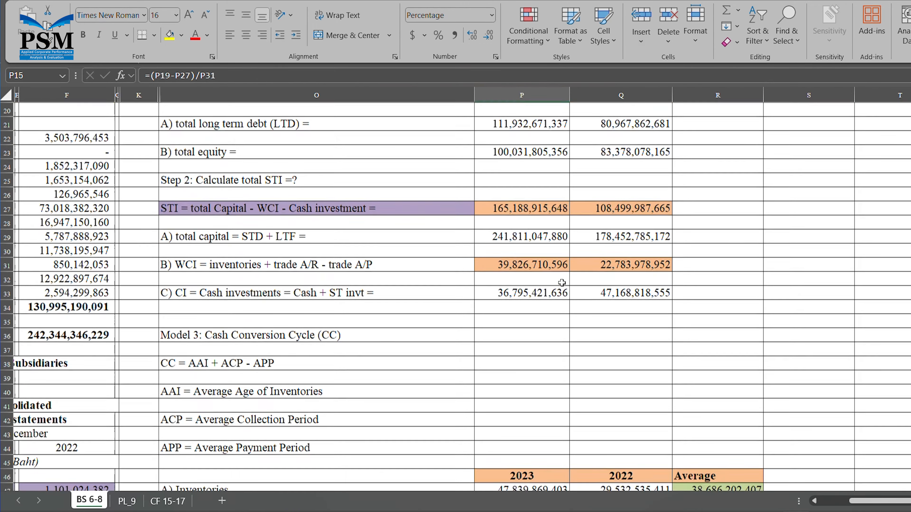
pyautogui.scroll(-1, 562, 283)
pyautogui.scroll(-7, 561, 282)
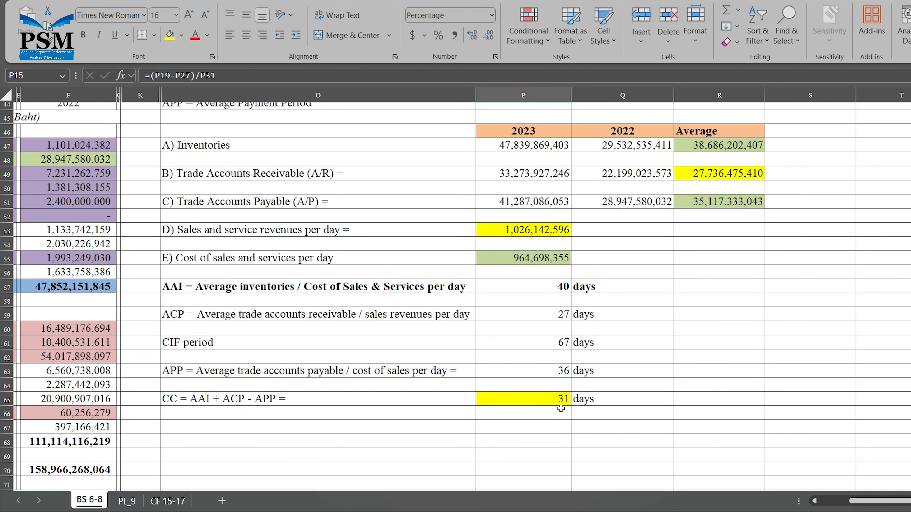
pyautogui.click(562, 400)
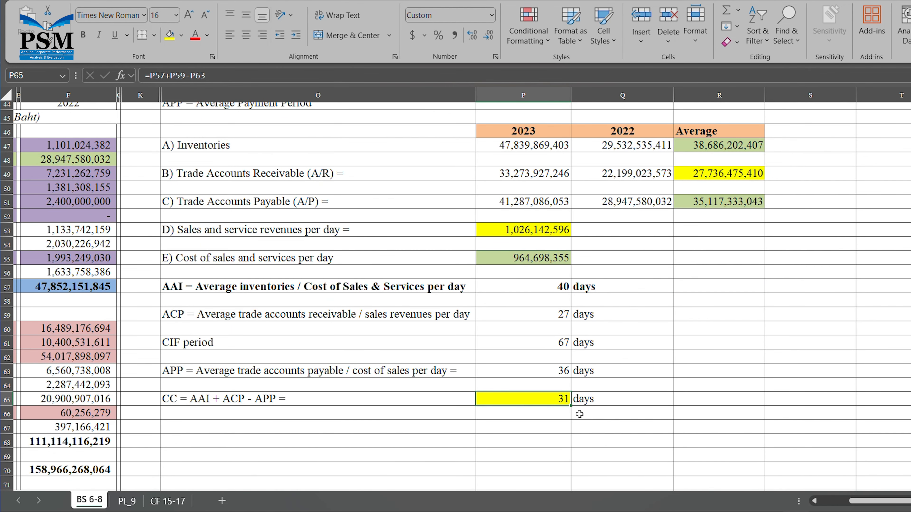